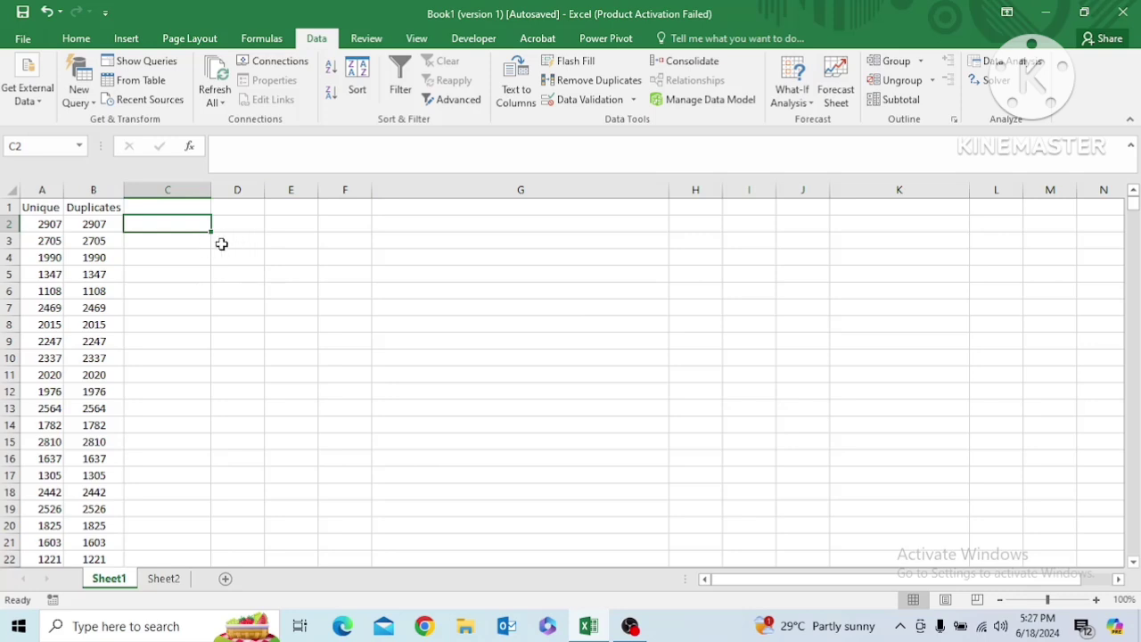
Examine the Unique values in column A and the Duplicates values in column B down to their last entries
{"action": "left_click", "coordinate": [221, 243]}
{"action": "key", "text": "Left"}
{"action": "key", "text": "Left"}
{"action": "key", "text": "Left"}
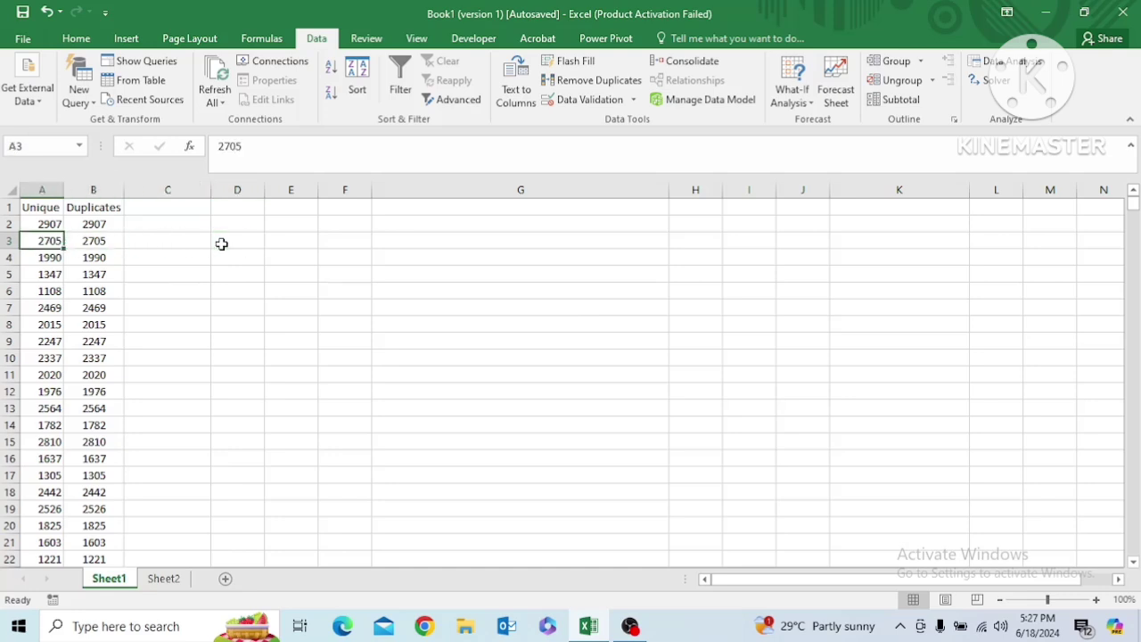
{"action": "key", "text": "Up"}
{"action": "key", "text": "Up"}
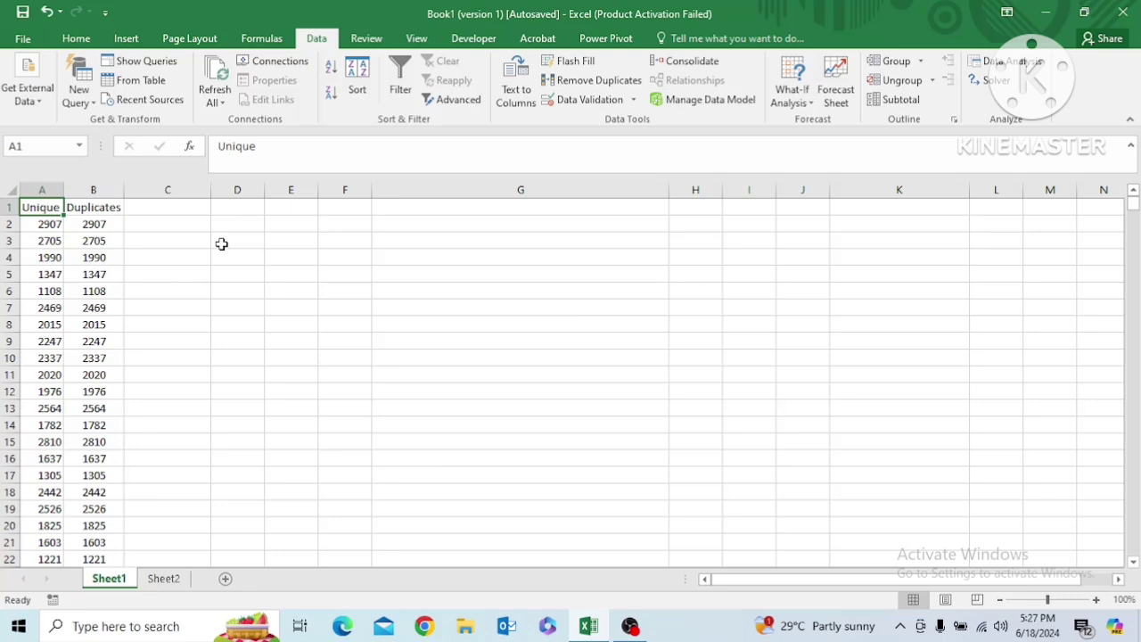
{"action": "key", "text": "Down"}
{"action": "key", "text": "ctrl+Down"}
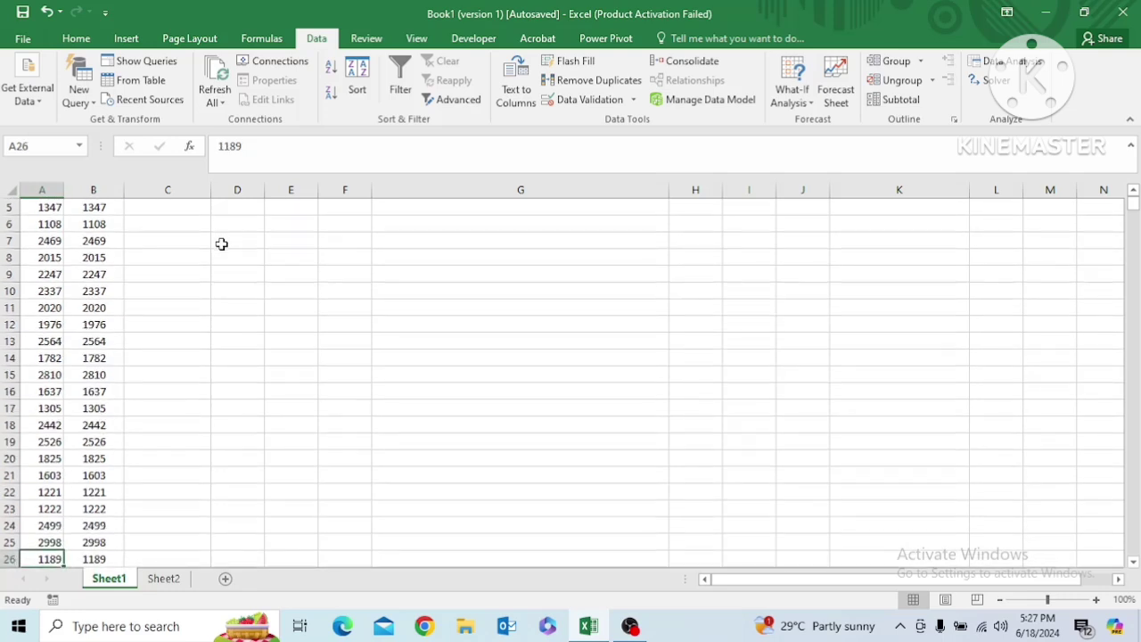
{"action": "key", "text": "ctrl+Up"}
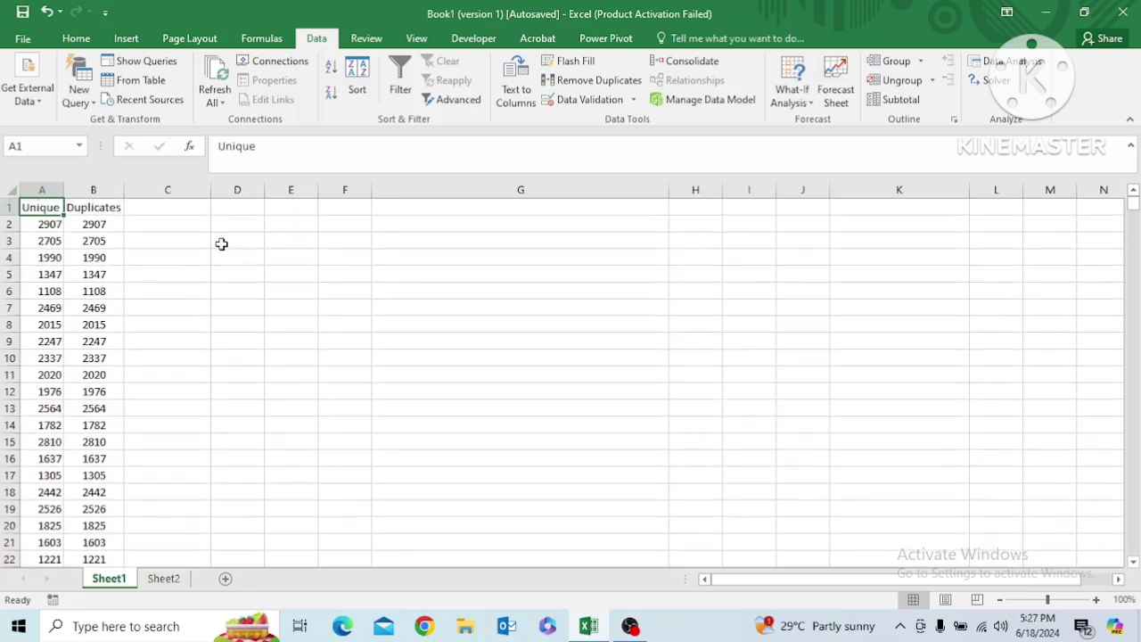
{"action": "key", "text": "Right"}
{"action": "key", "text": "Down"}
{"action": "key", "text": "ctrl+Down"}
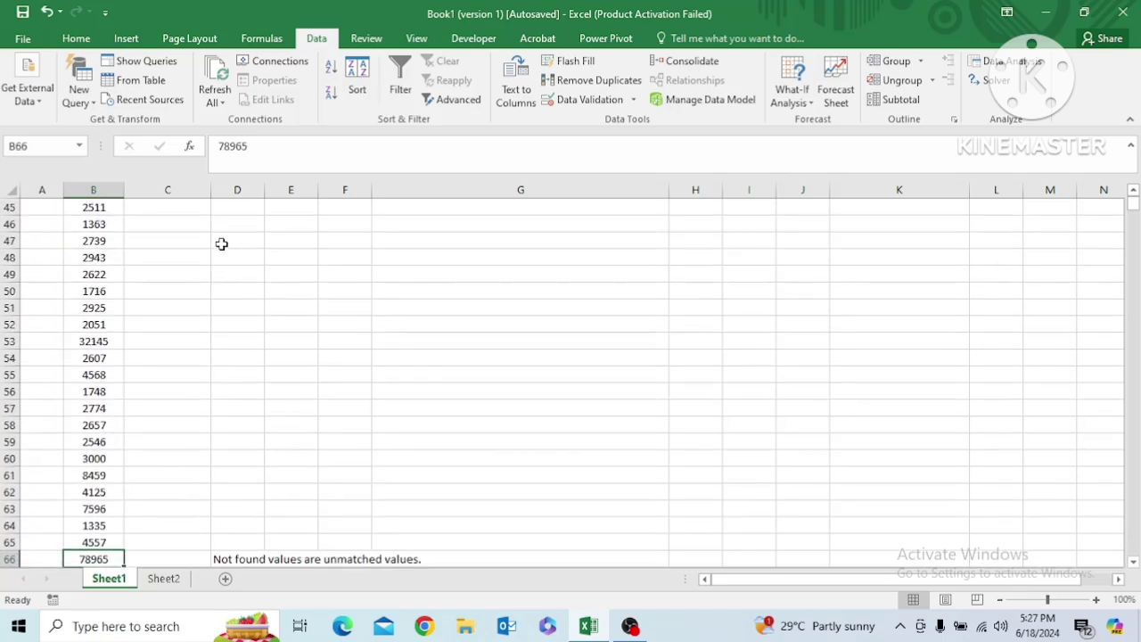
{"action": "key", "text": "ctrl+Up"}
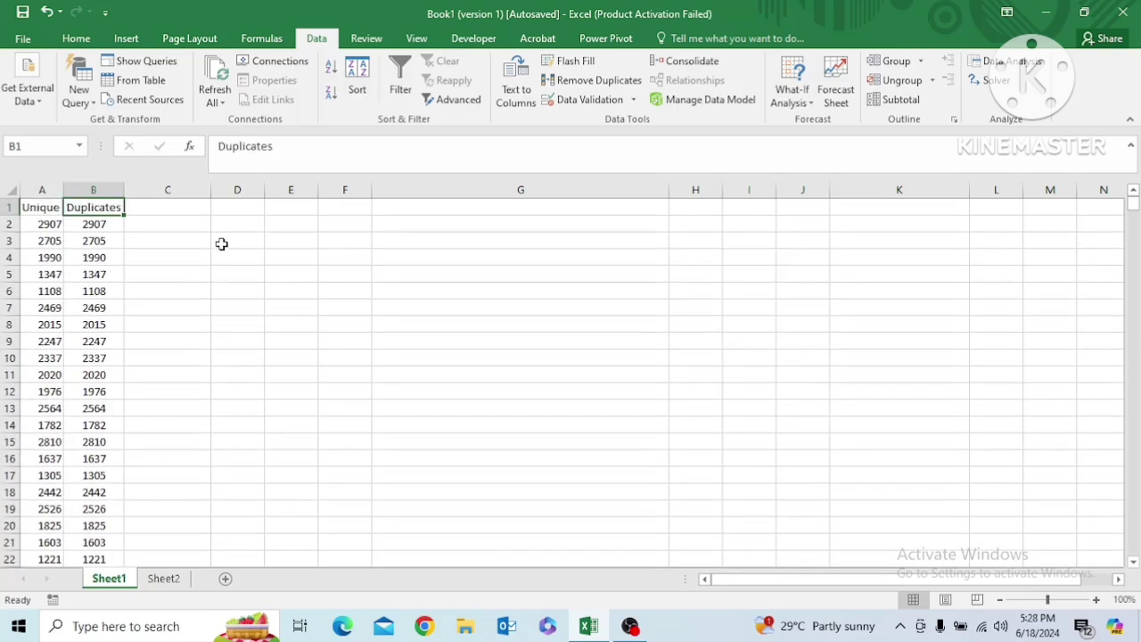
Enter the heading "Problem Statement" in cell G1
{"action": "key", "text": "Right"}
{"action": "key", "text": "Right"}
{"action": "key", "text": "Right"}
{"action": "key", "text": "Right"}
{"action": "key", "text": "Right"}
{"action": "type", "text": "P"}
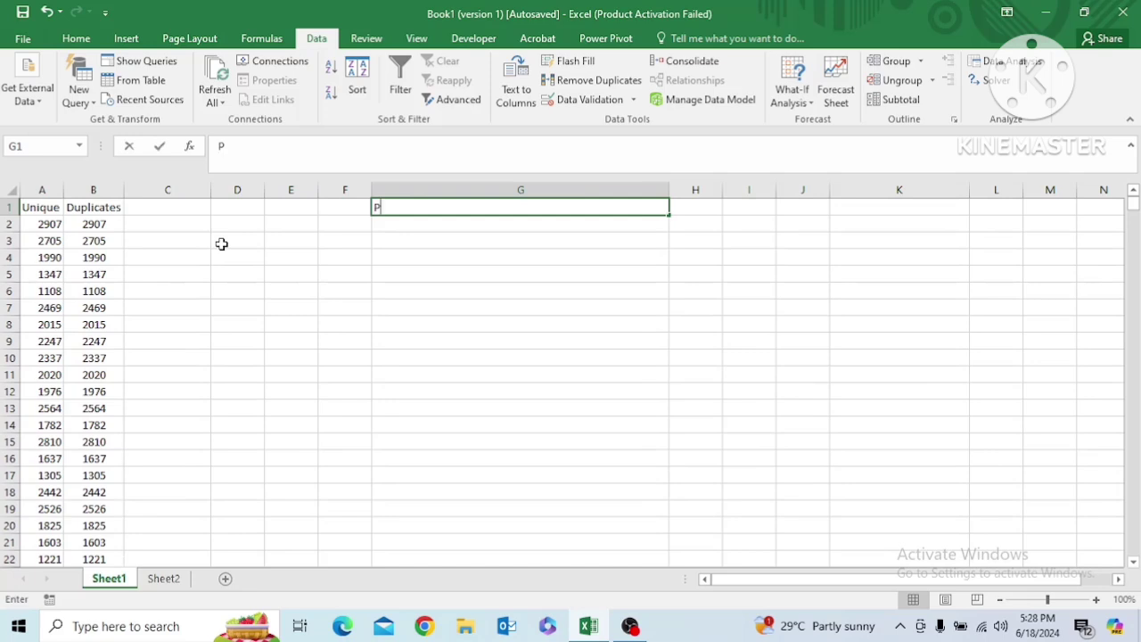
{"action": "type", "text": "roblem Stam"}
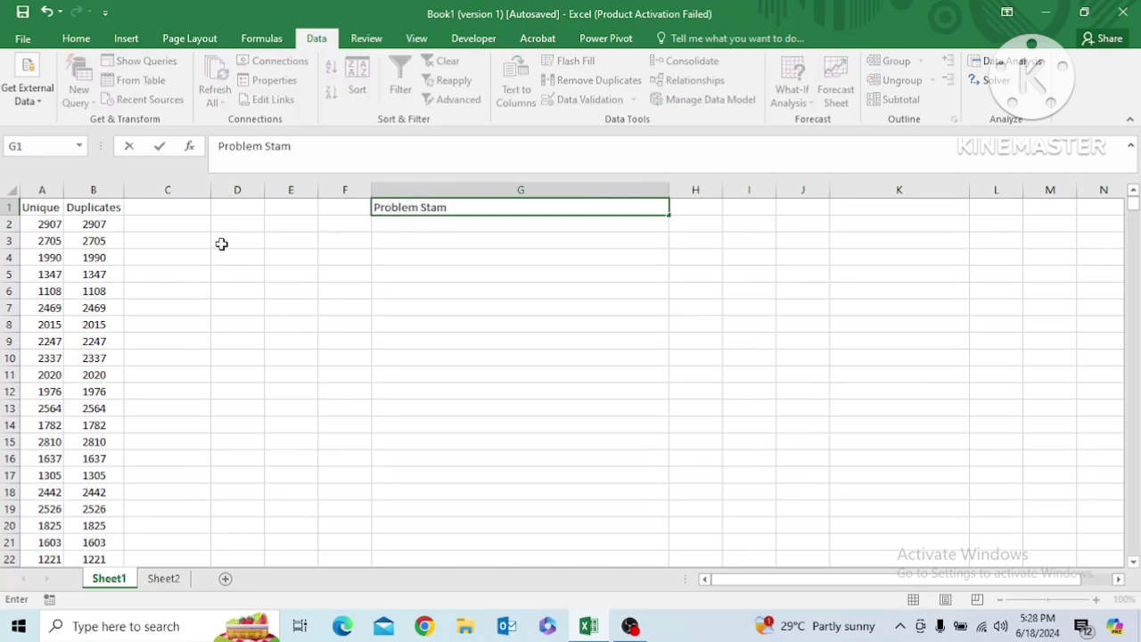
{"action": "key", "text": "BackSpace"}
{"action": "type", "text": "tement"}
{"action": "key", "text": "Return"}
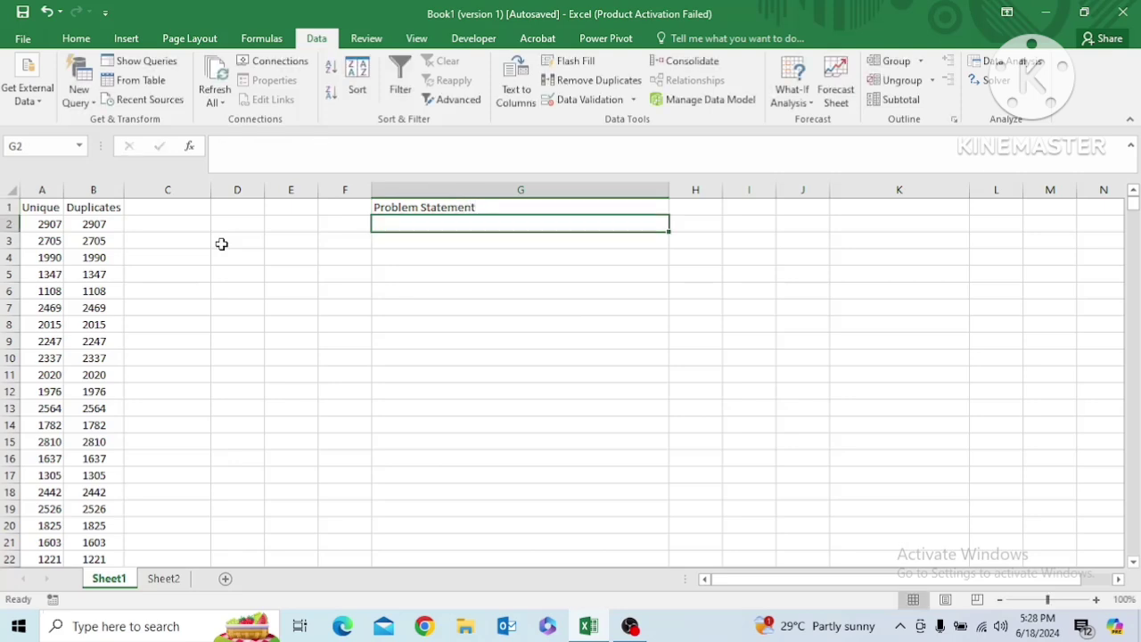
Write in G2 "The total values or IDs in the column A are matching with some of the values of column B"
{"action": "type", "text": "The val"}
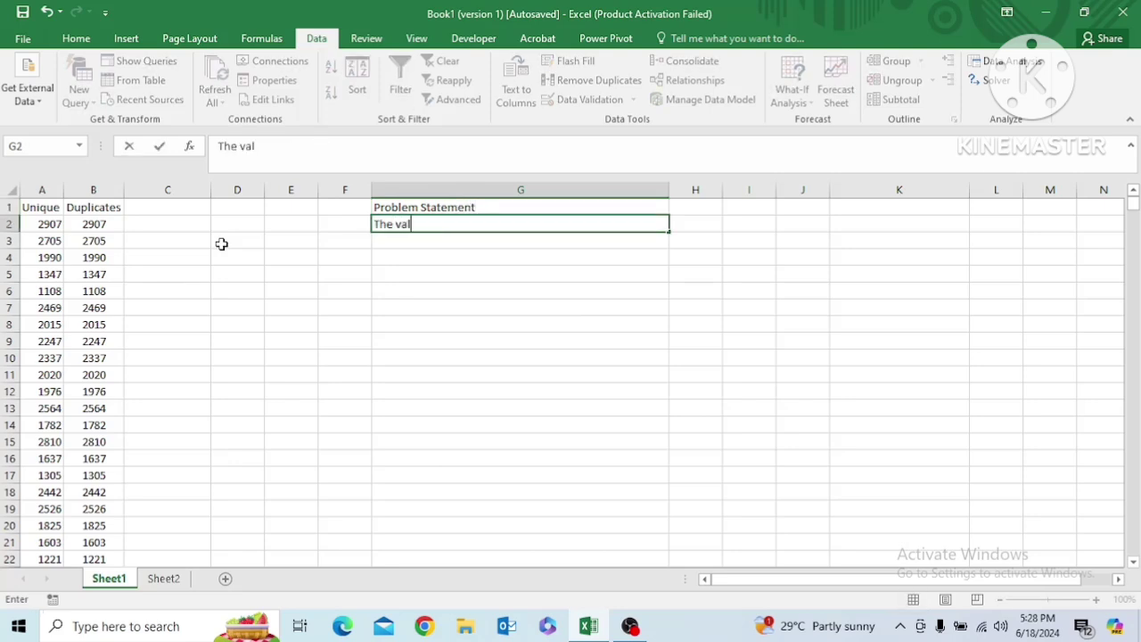
{"action": "type", "text": "ues or IDs"}
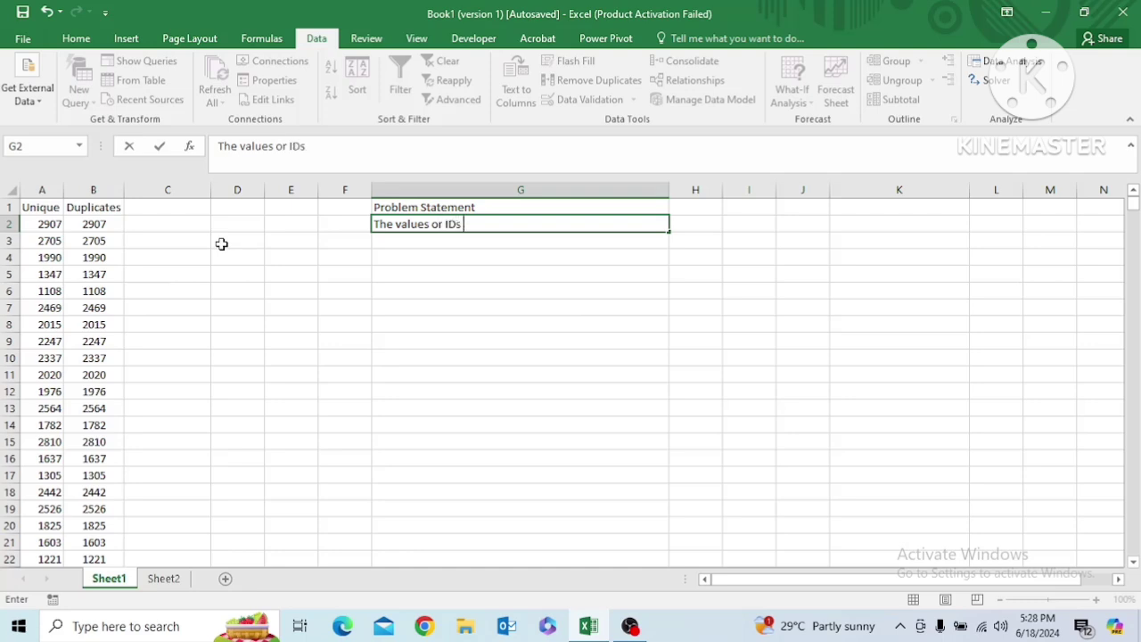
{"action": "type", "text": " in the column"}
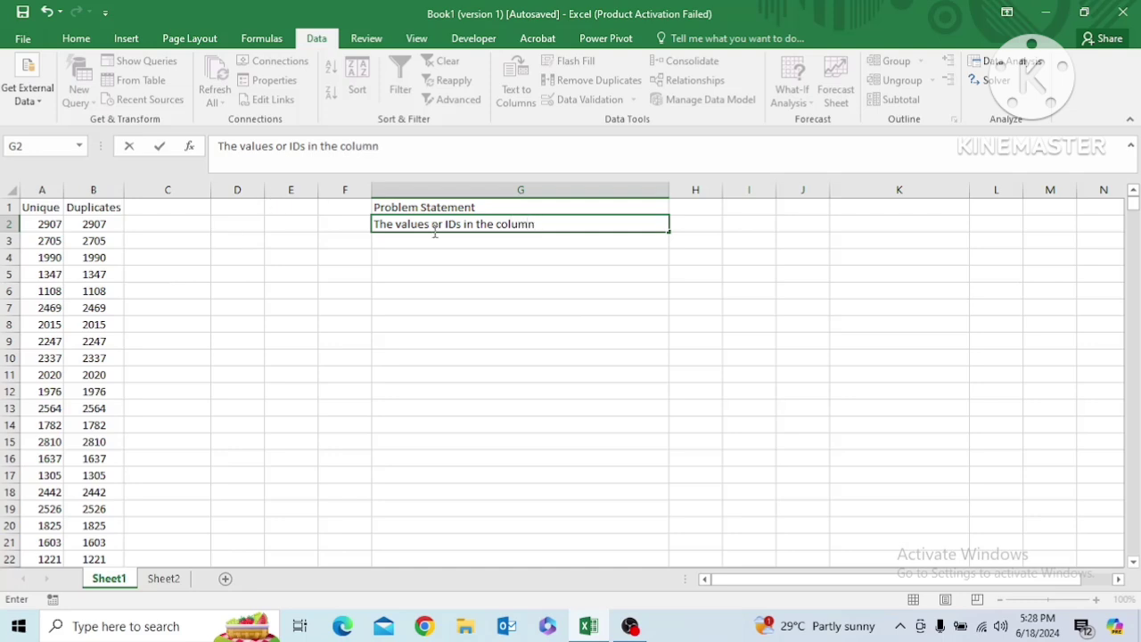
{"action": "left_click", "coordinate": [395, 225]}
{"action": "type", "text": "total"}
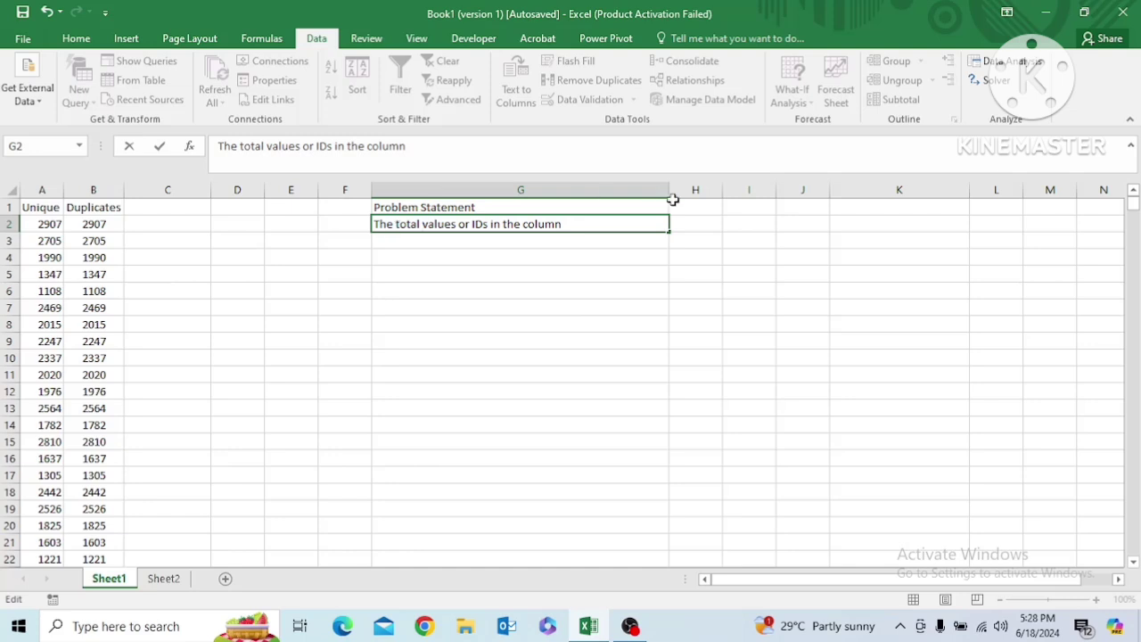
{"action": "left_click", "coordinate": [569, 225]}
{"action": "type", "text": "A are matching"}
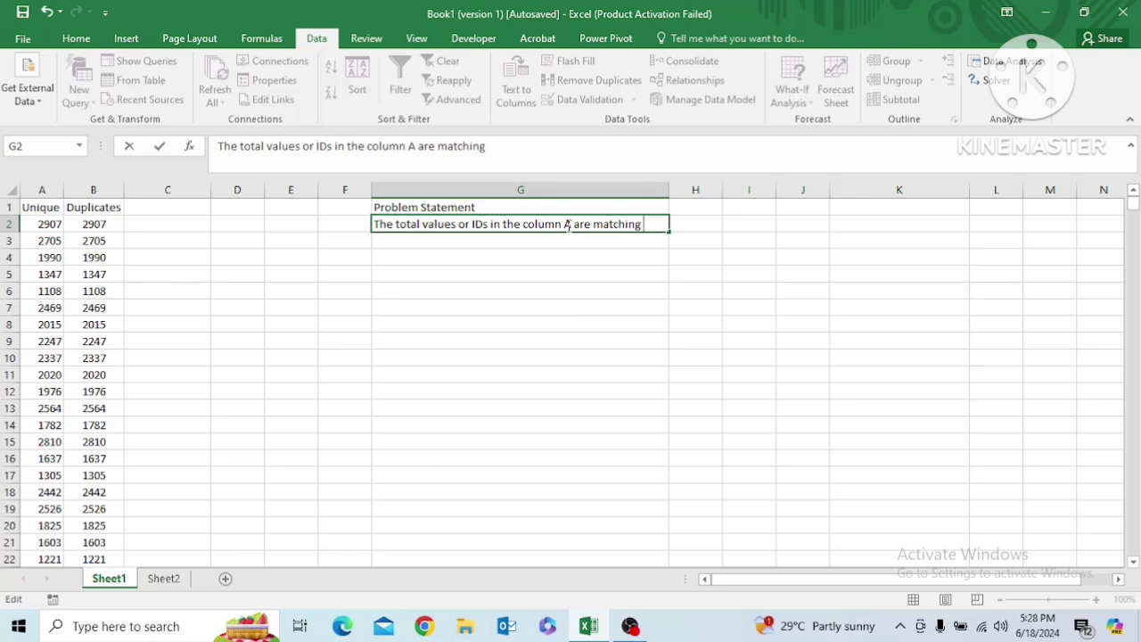
{"action": "type", "text": " with some of the "}
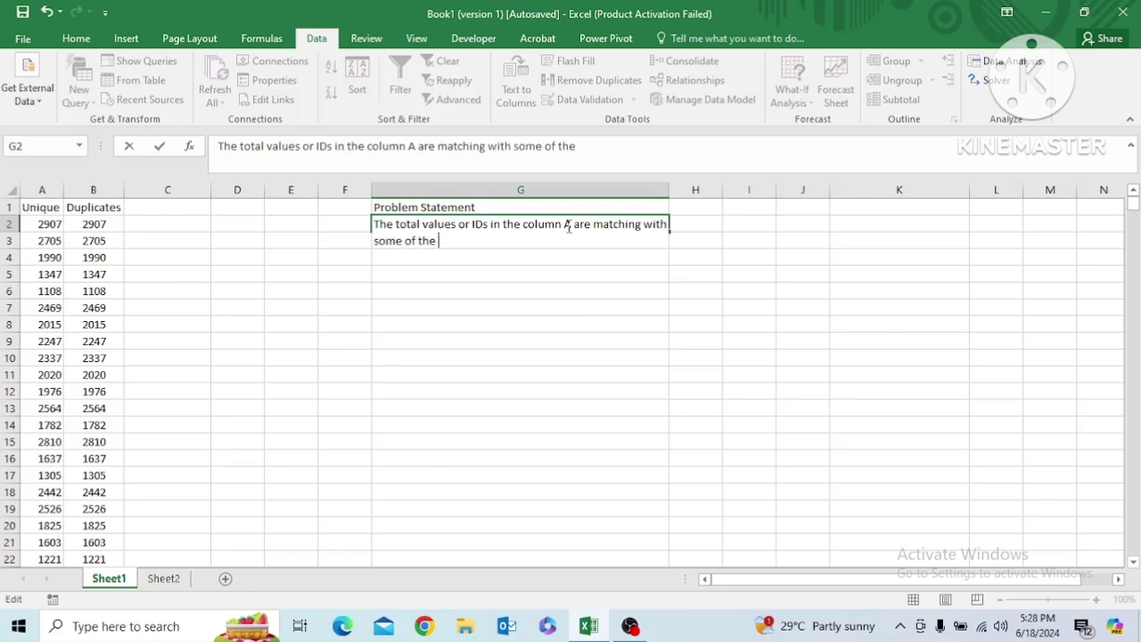
{"action": "type", "text": "values of "}
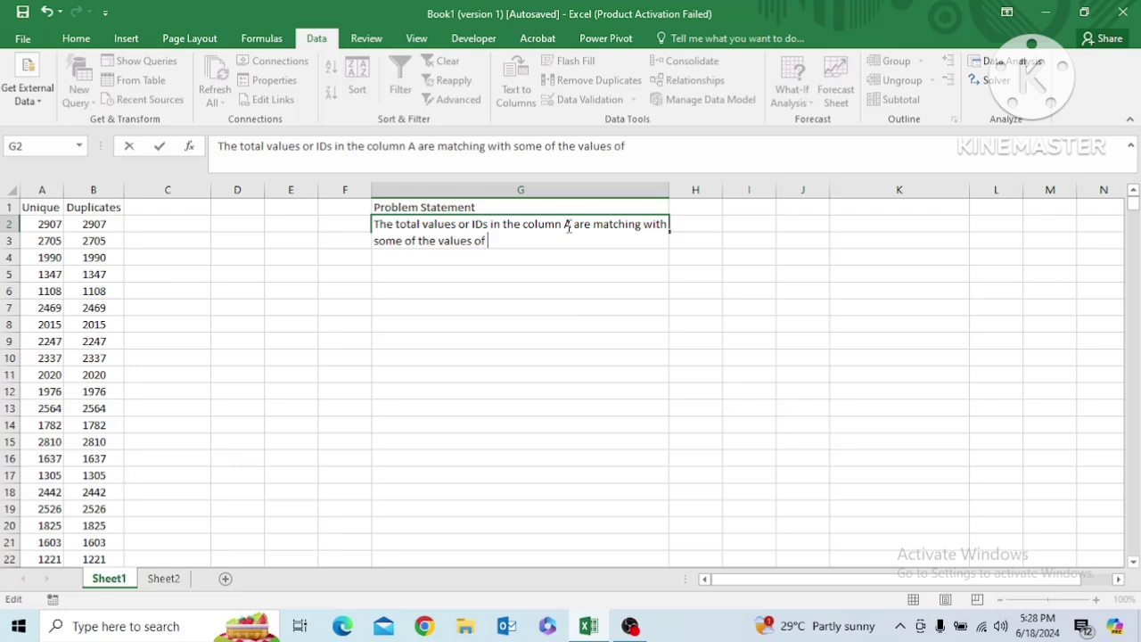
{"action": "type", "text": "column B"}
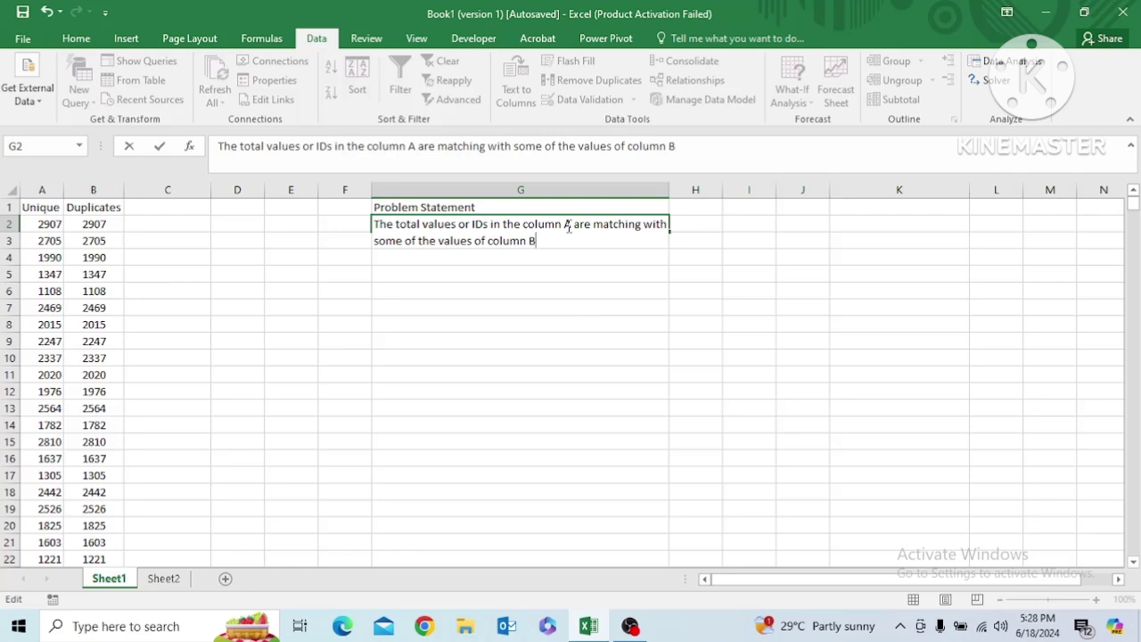
{"action": "type", "text": ". Nw"}
Continue the G2 text with ". Now, we have to find out or extract the unmatched values from the column B" and commit the entry
{"action": "key", "text": "BackSpace"}
{"action": "type", "text": "ow ."}
{"action": "key", "text": "BackSpace"}
{"action": "type", "text": ", we have to "}
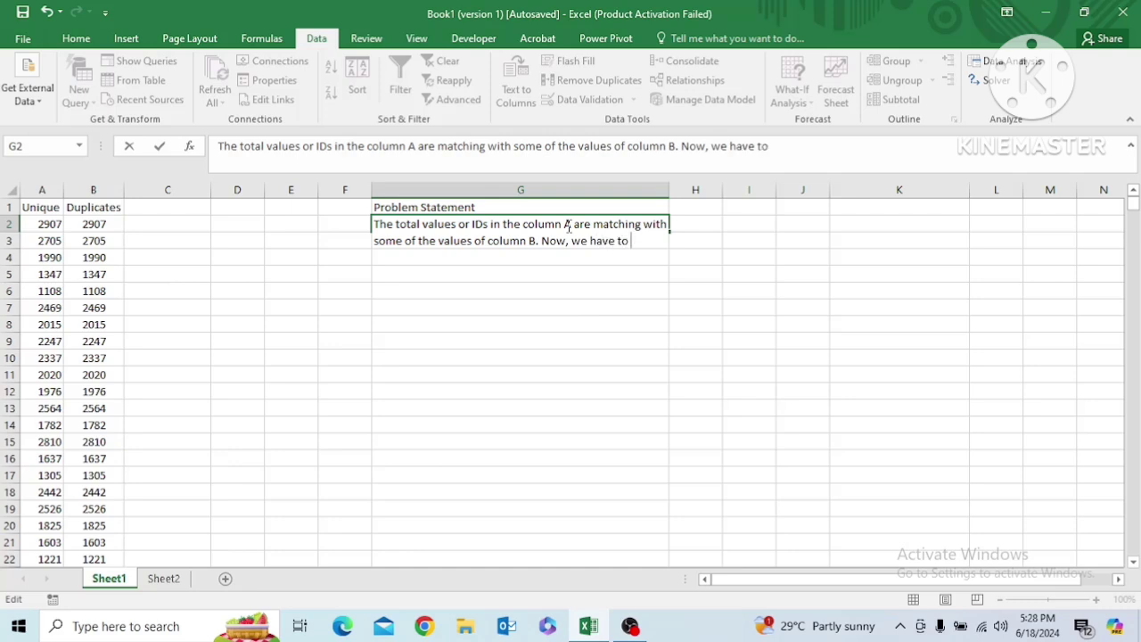
{"action": "type", "text": "find out "}
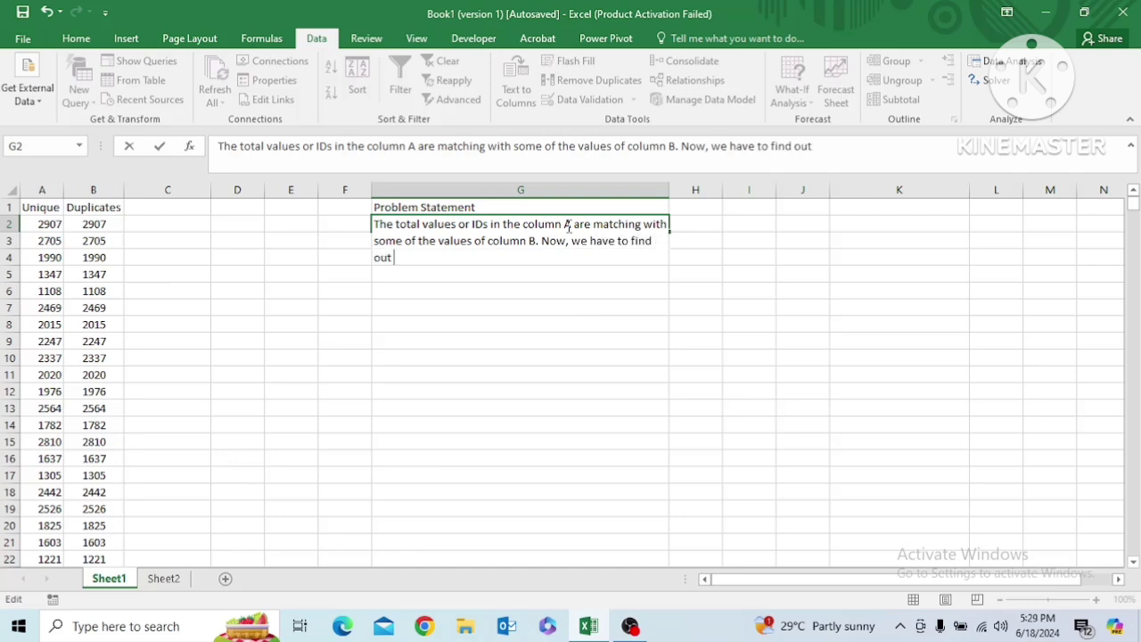
{"action": "type", "text": "or extract the "}
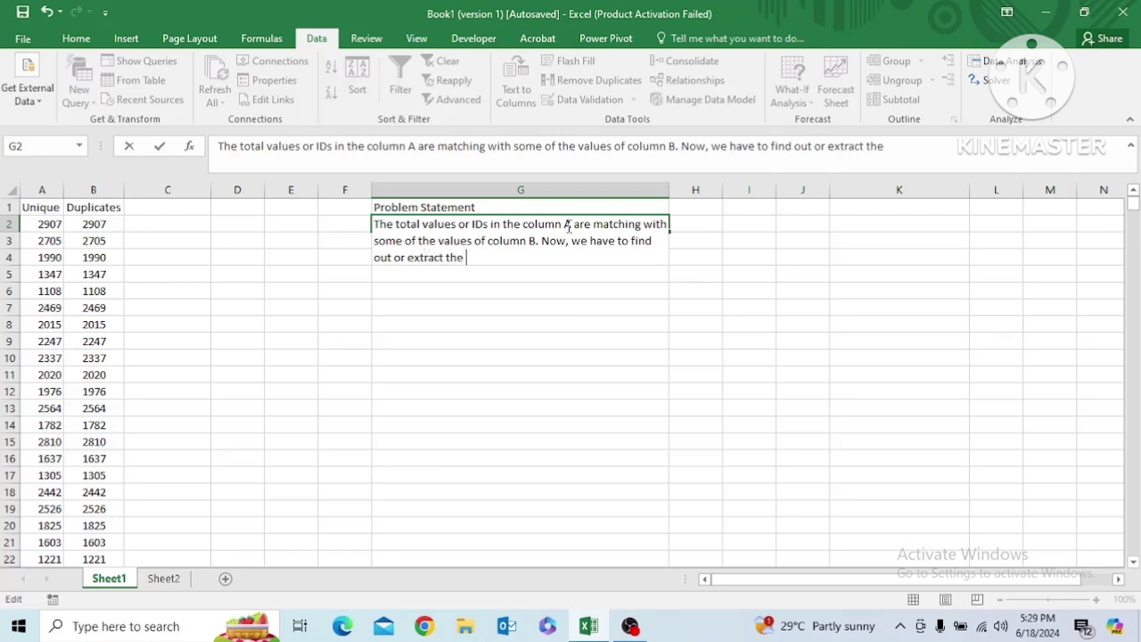
{"action": "type", "text": "unmatched "}
{"action": "type", "text": "values"}
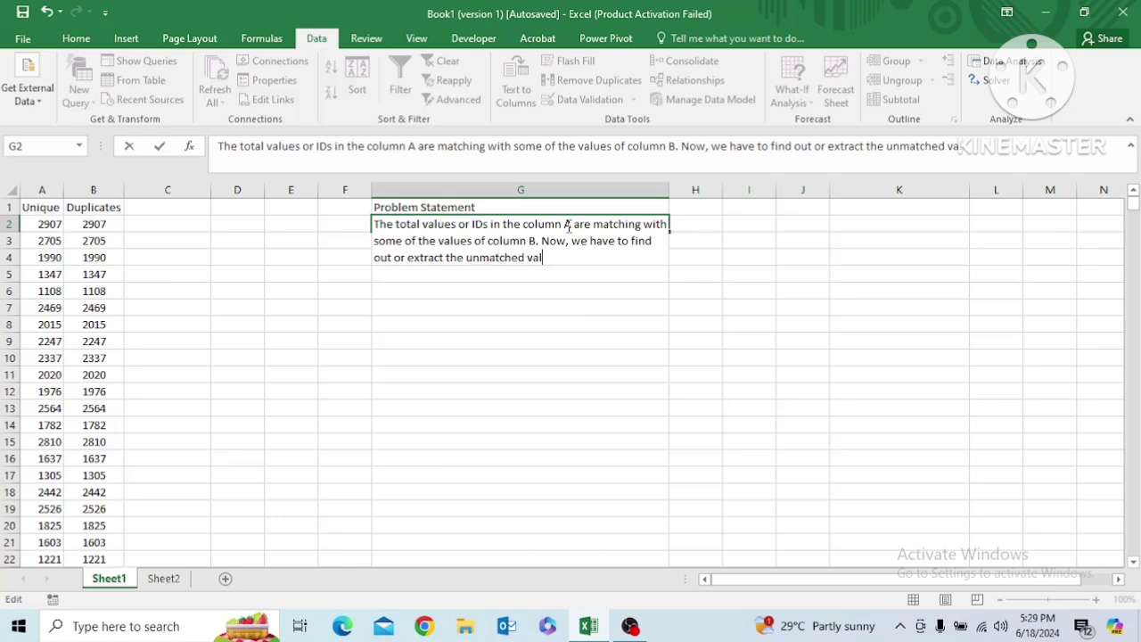
{"action": "type", "text": " from the "}
{"action": "type", "text": "column "}
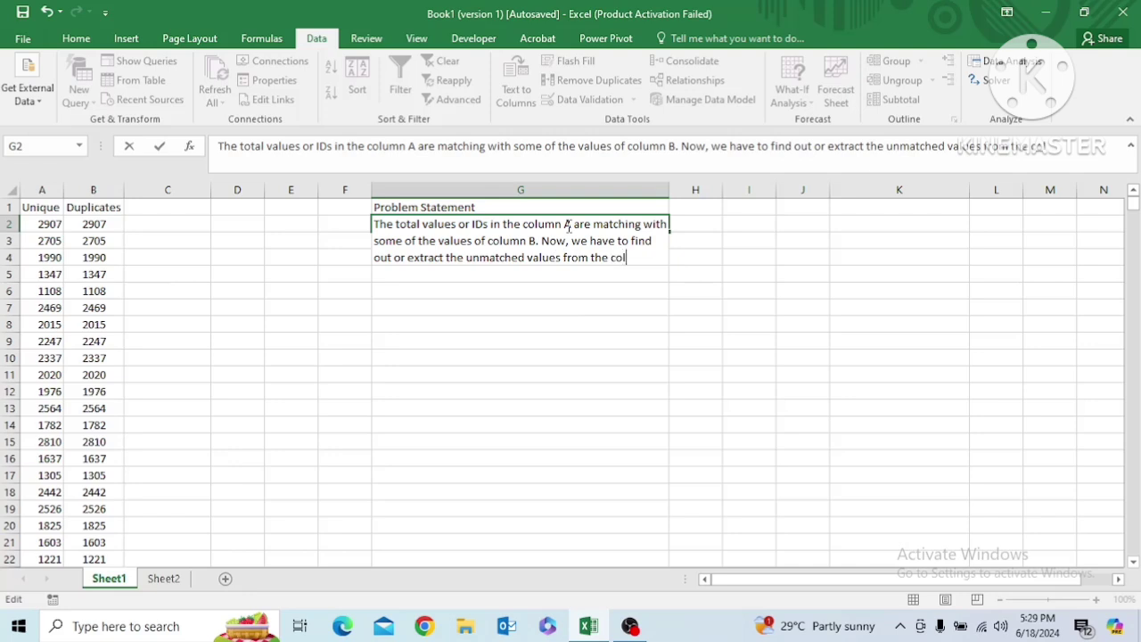
{"action": "type", "text": "B"}
{"action": "key", "text": "Return"}
{"action": "left_click", "coordinate": [530, 246]}
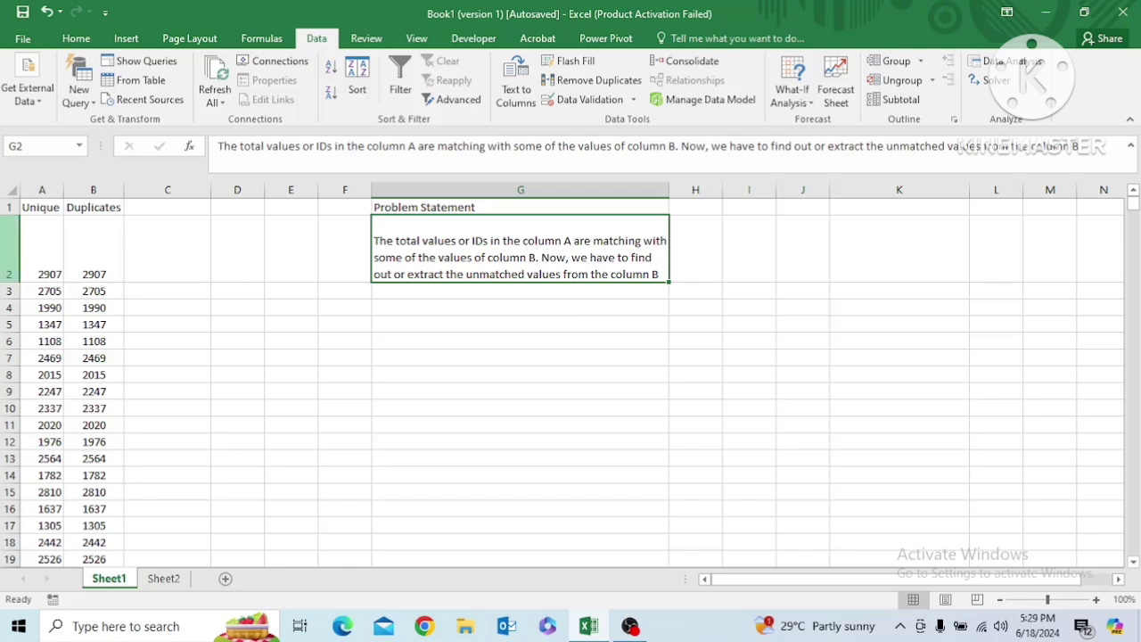
{"action": "left_click", "coordinate": [46, 246]}
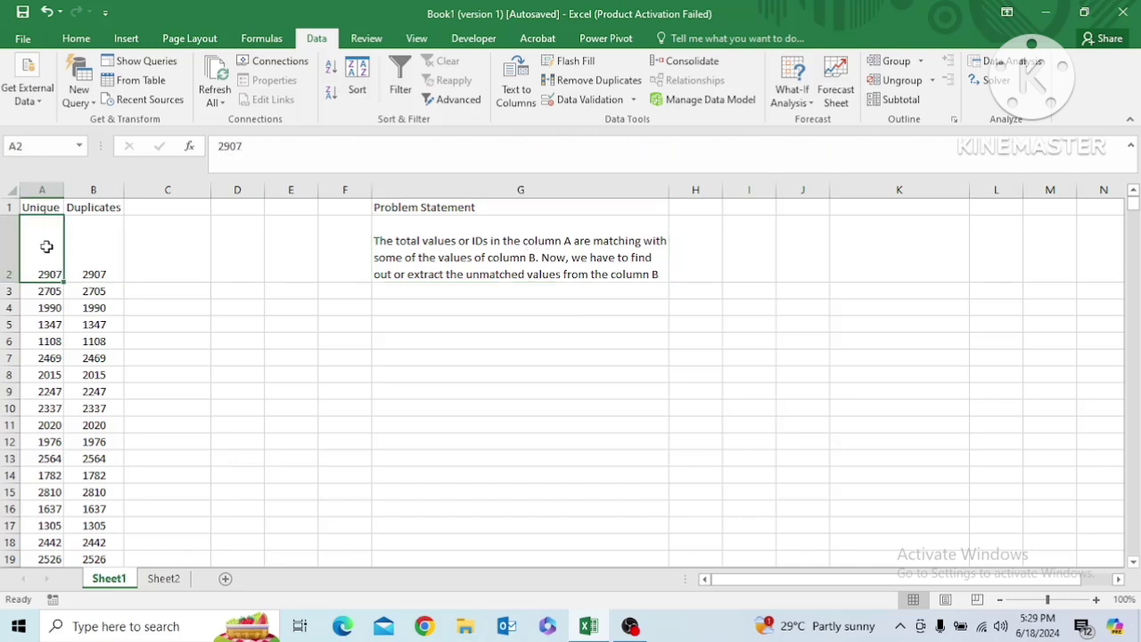
{"action": "key", "text": "ctrl+Down"}
{"action": "key", "text": "ctrl+Up"}
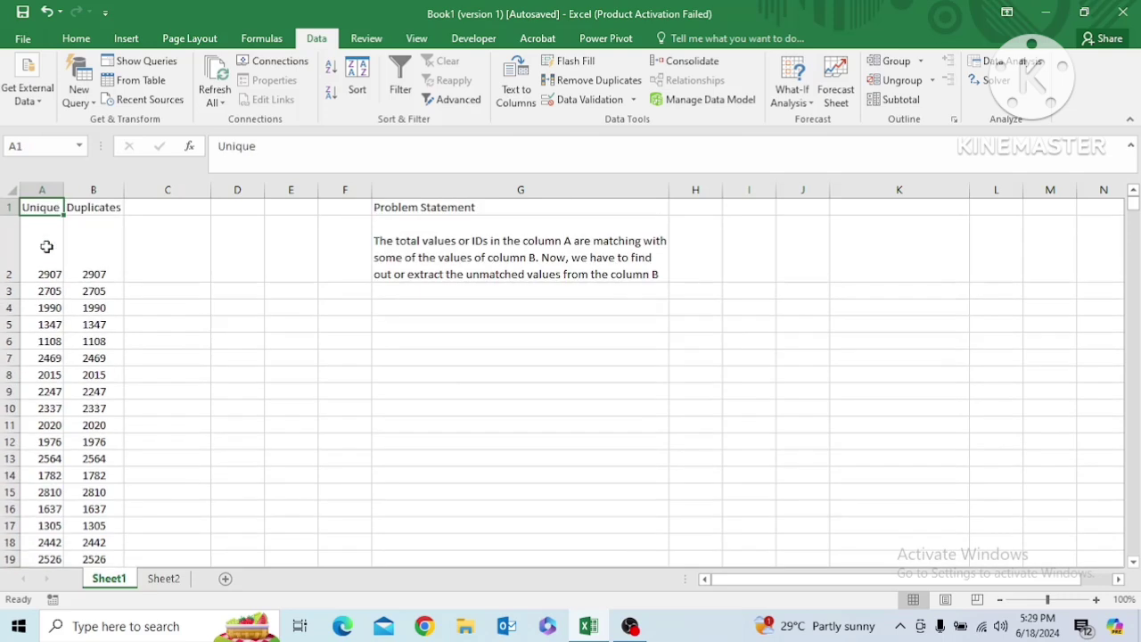
{"action": "key", "text": "Down"}
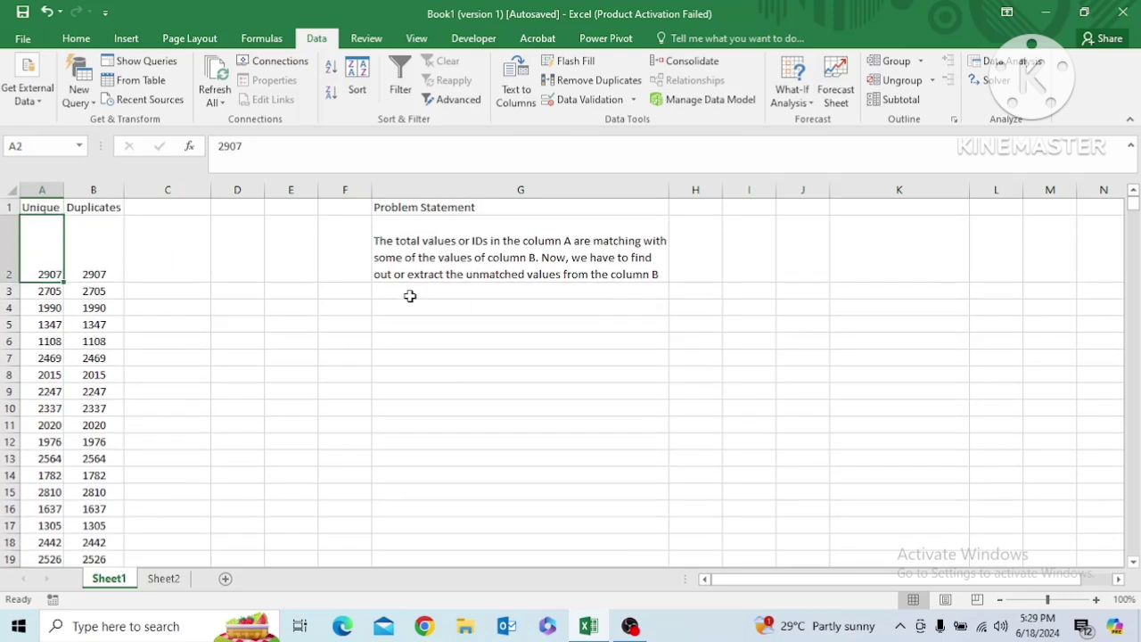
Make the Problem Statement heading in G1 bold
{"action": "left_click", "coordinate": [413, 250]}
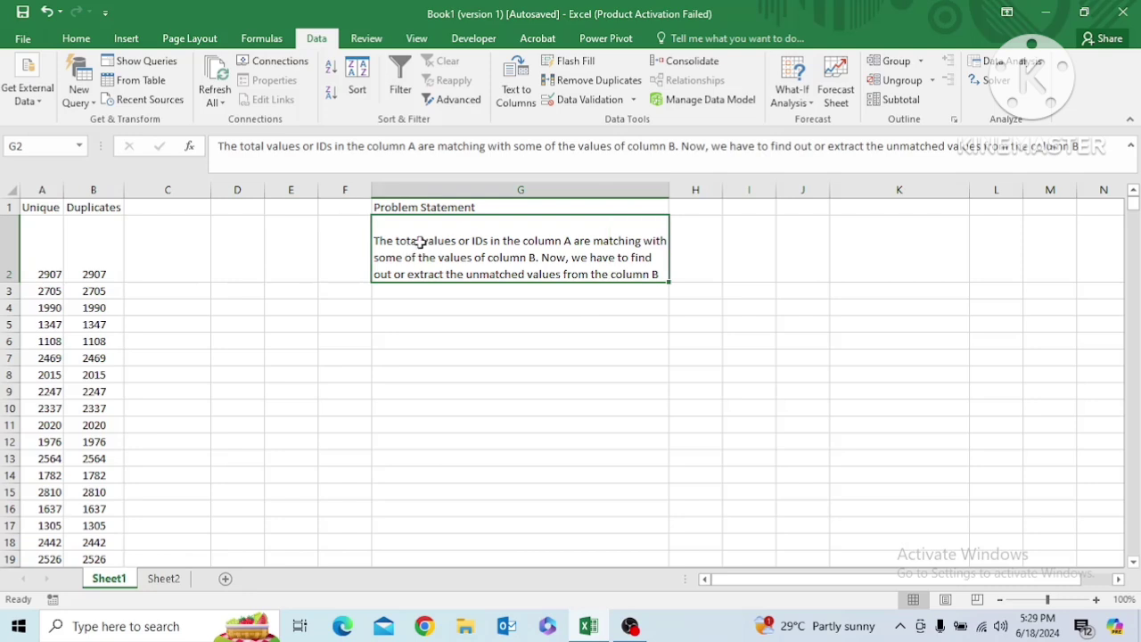
{"action": "left_click", "coordinate": [415, 205]}
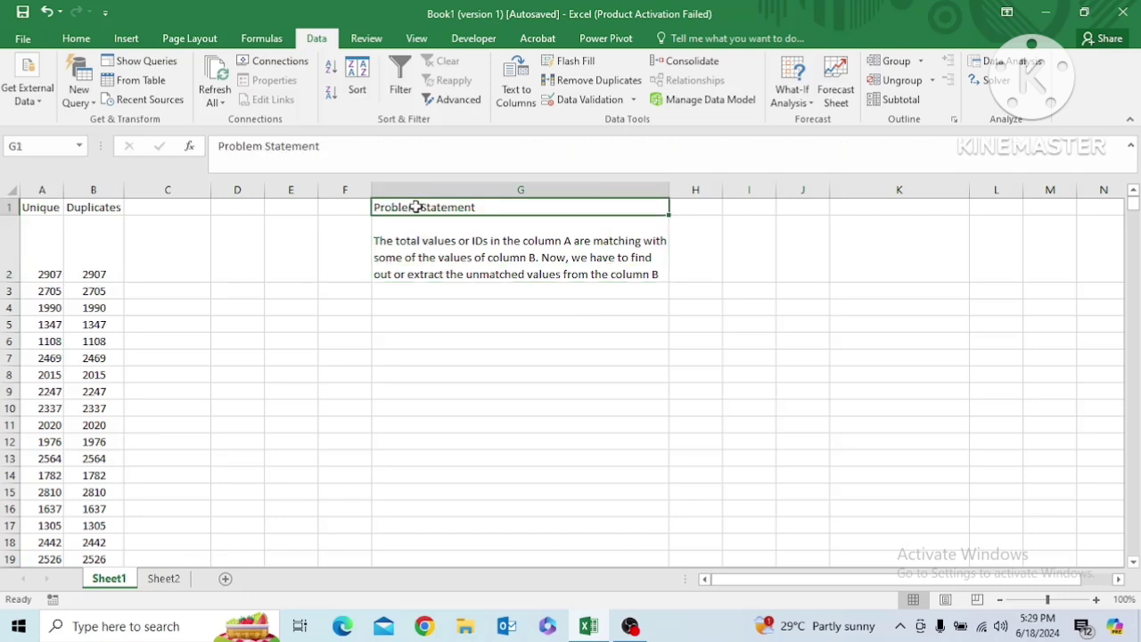
{"action": "key", "text": "ctrl+b"}
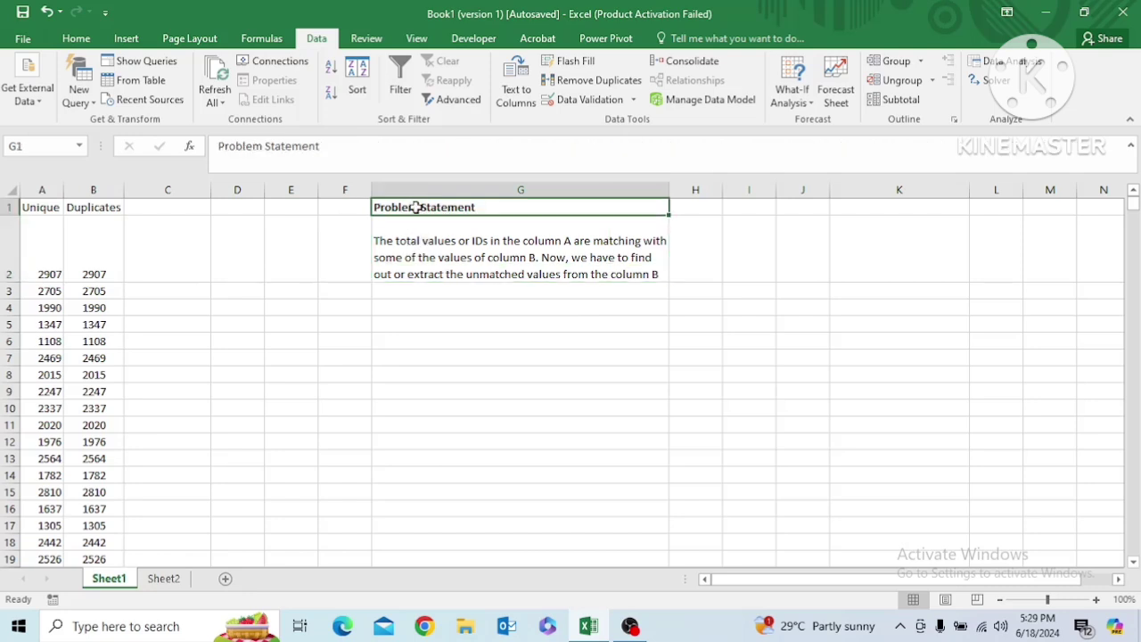
Review the problem statement in G2 against the values in the Unique and Duplicates columns
{"action": "left_click", "coordinate": [395, 261]}
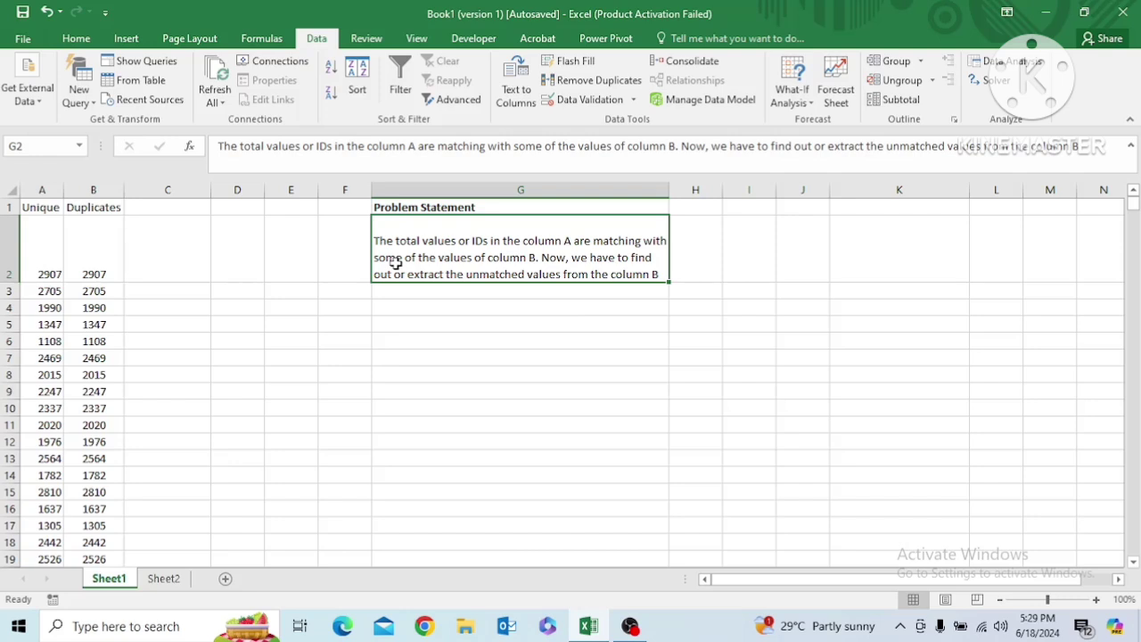
{"action": "key", "text": "ctrl+Left"}
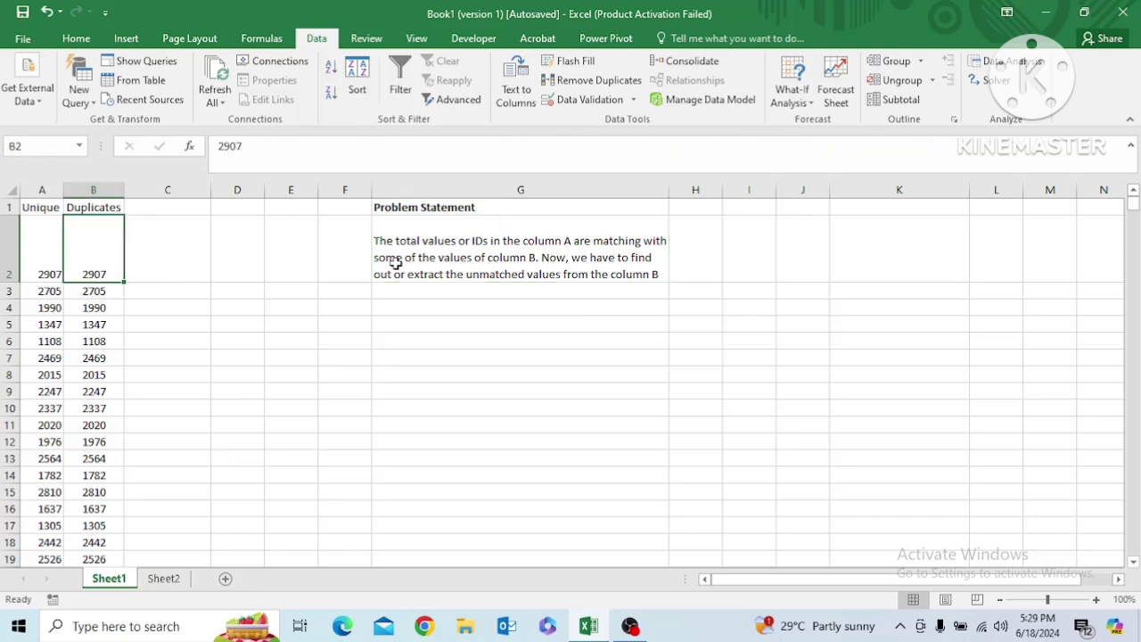
{"action": "key", "text": "Left"}
{"action": "key", "text": "ctrl+Down"}
{"action": "key", "text": "ctrl+Up"}
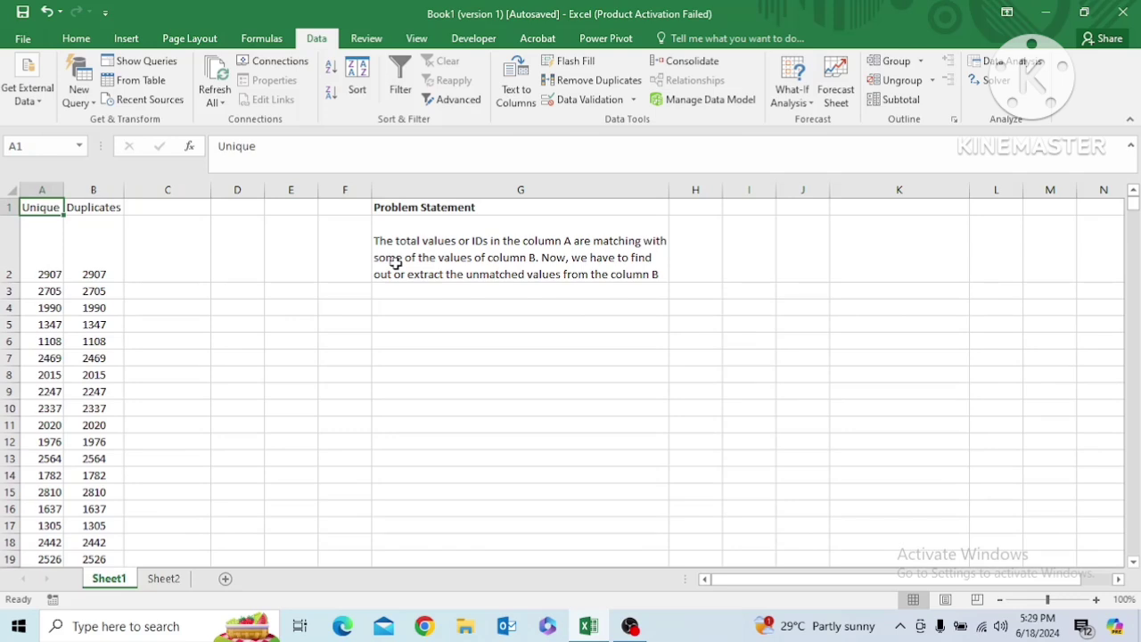
{"action": "key", "text": "Down"}
{"action": "key", "text": "Right"}
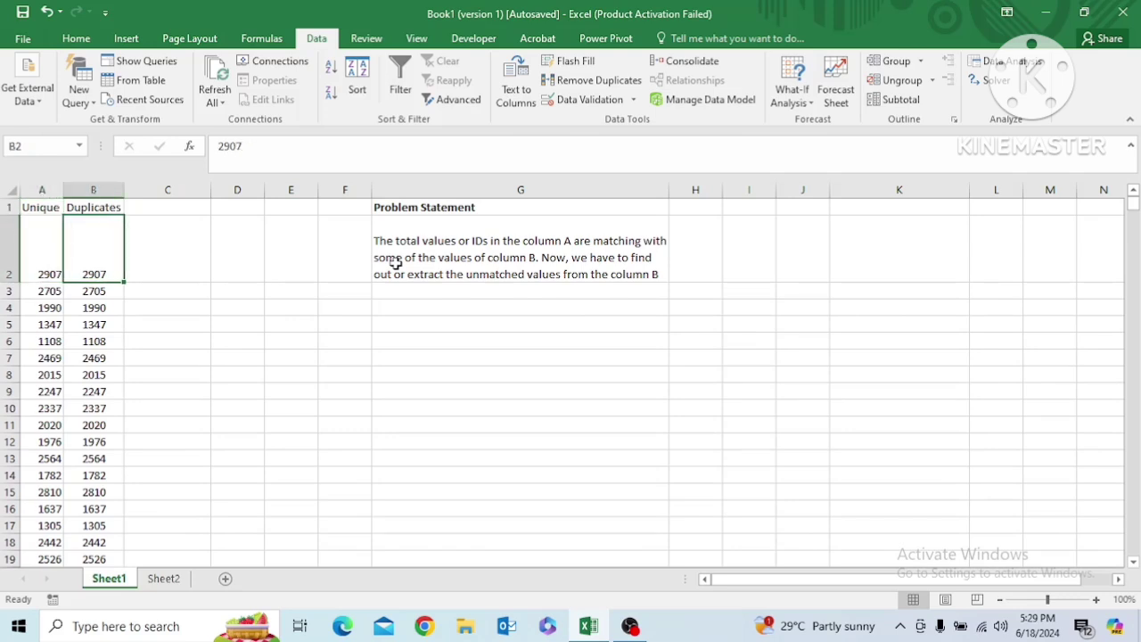
{"action": "key", "text": "Left"}
{"action": "key", "text": "Right"}
{"action": "key", "text": "Left"}
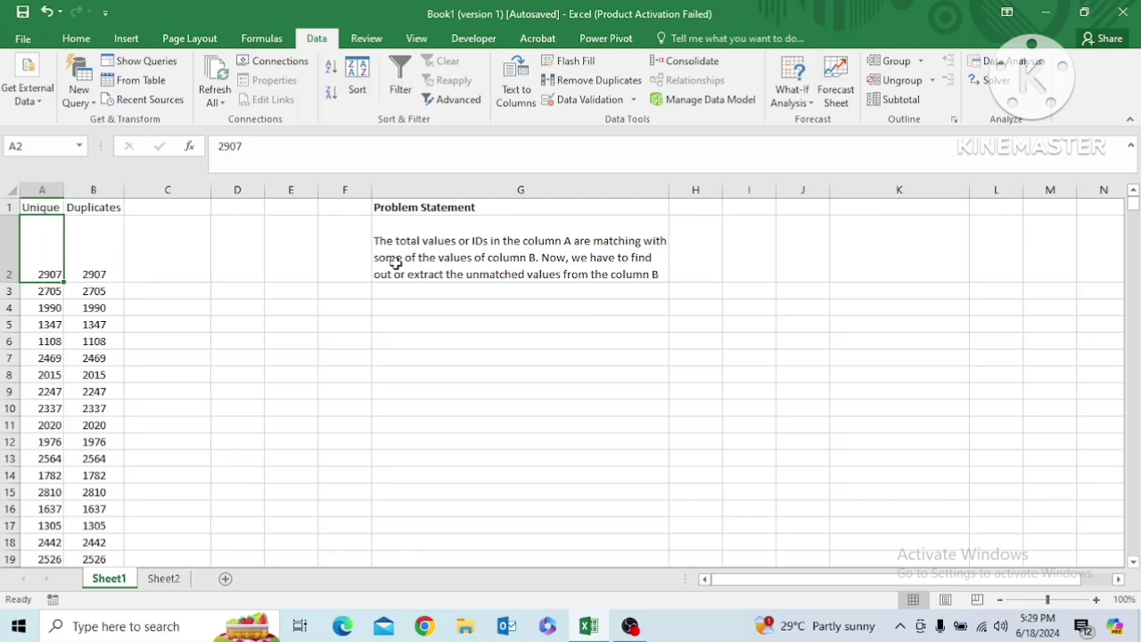
{"action": "left_click", "coordinate": [395, 291]}
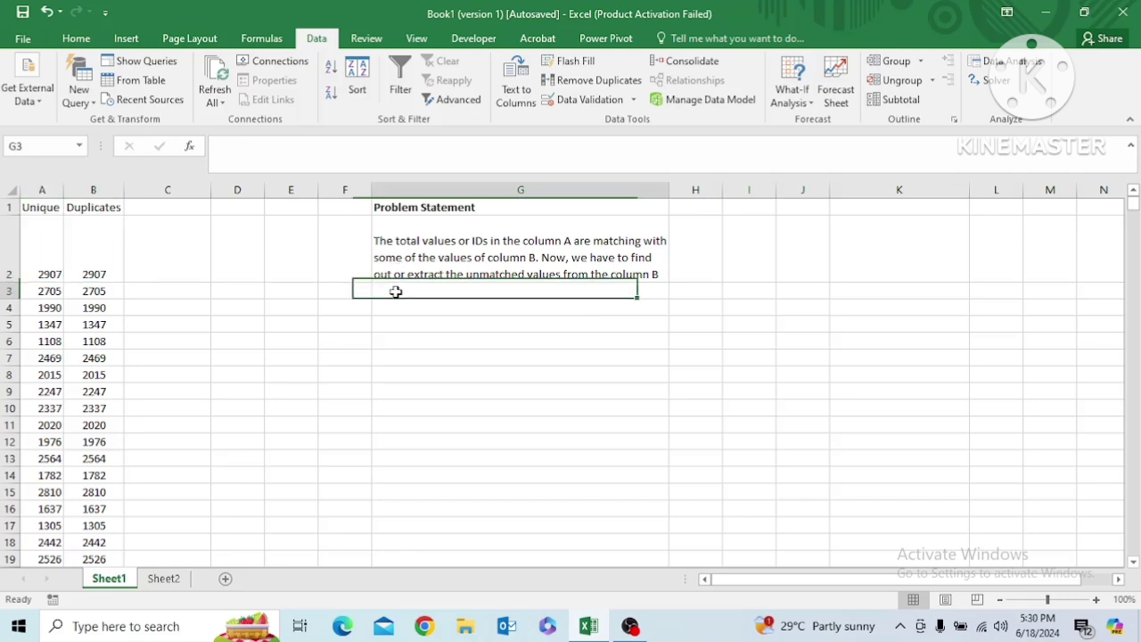
Write in G3 "To achieve this, we have to use Match function" and commit the entry
{"action": "type", "text": "To"}
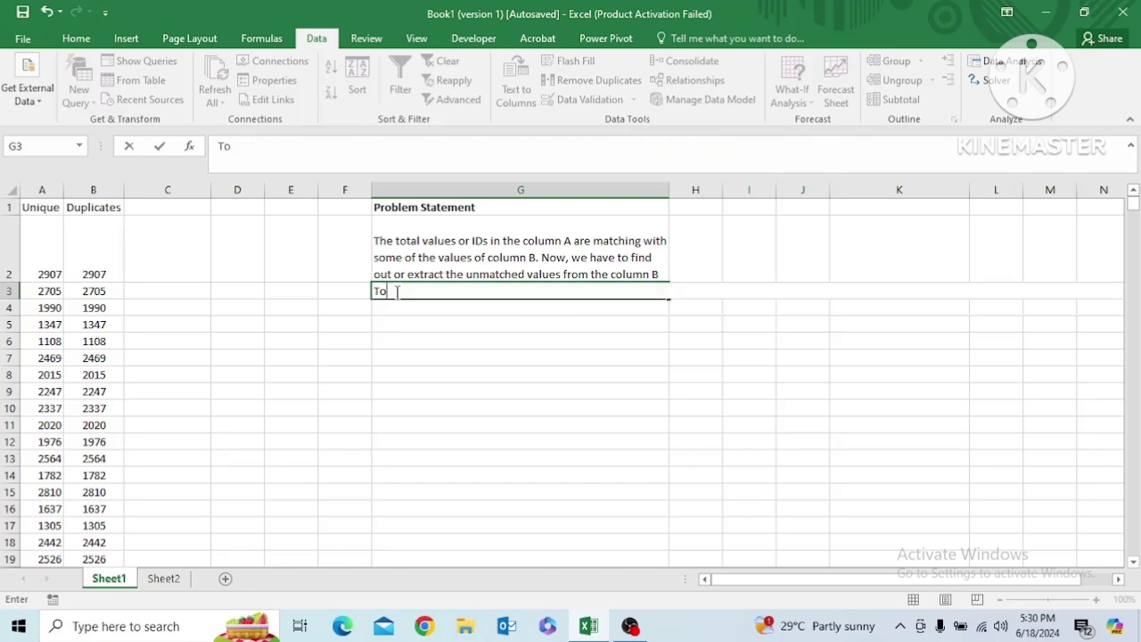
{"action": "type", "text": " achieve this"}
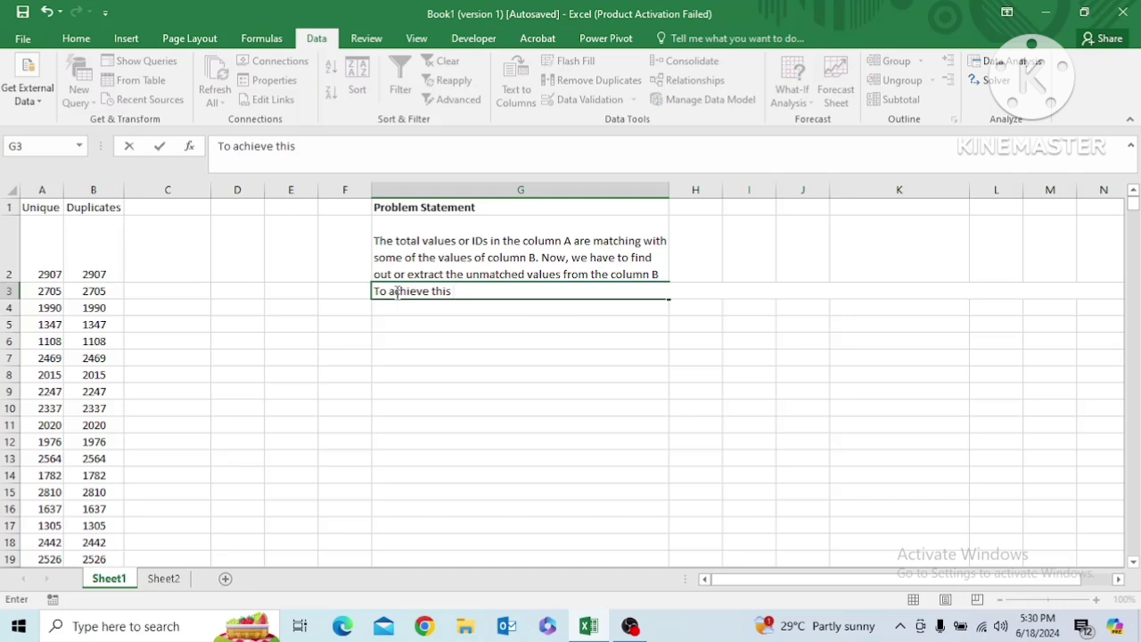
{"action": "type", "text": " , we have to use"}
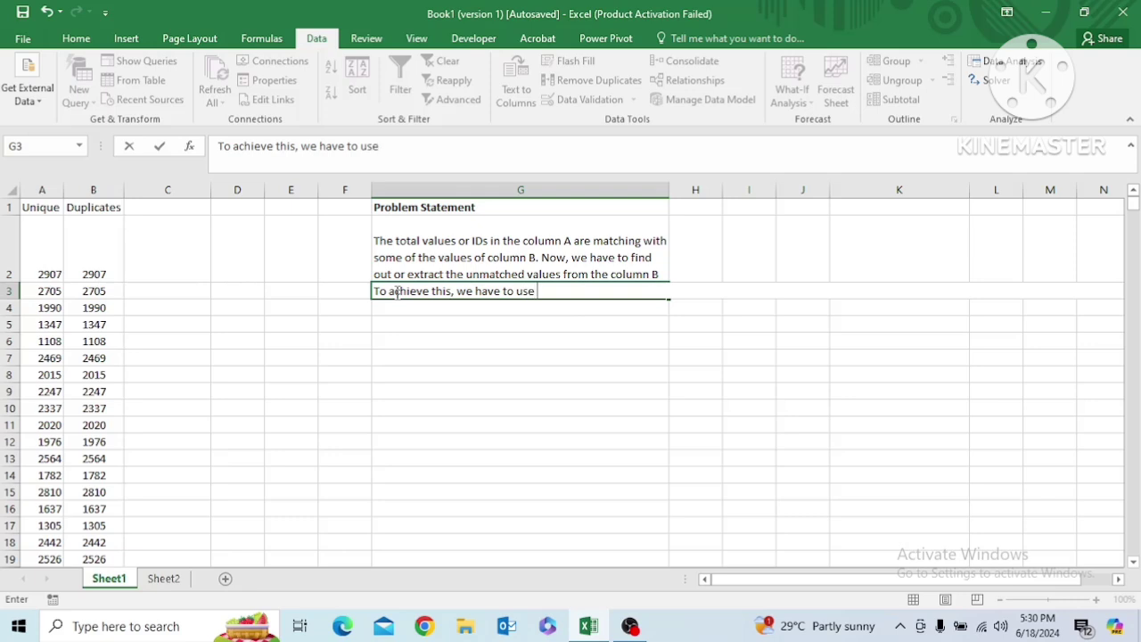
{"action": "type", "text": " Match function"}
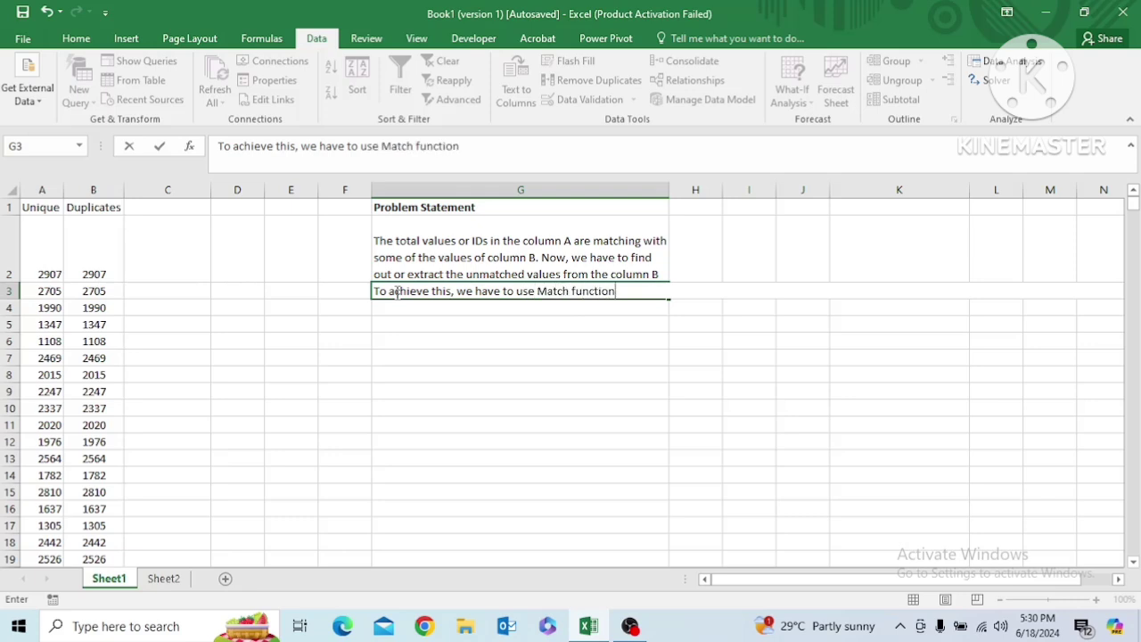
{"action": "key", "text": "ctrl+Return"}
{"action": "key", "text": "Return"}
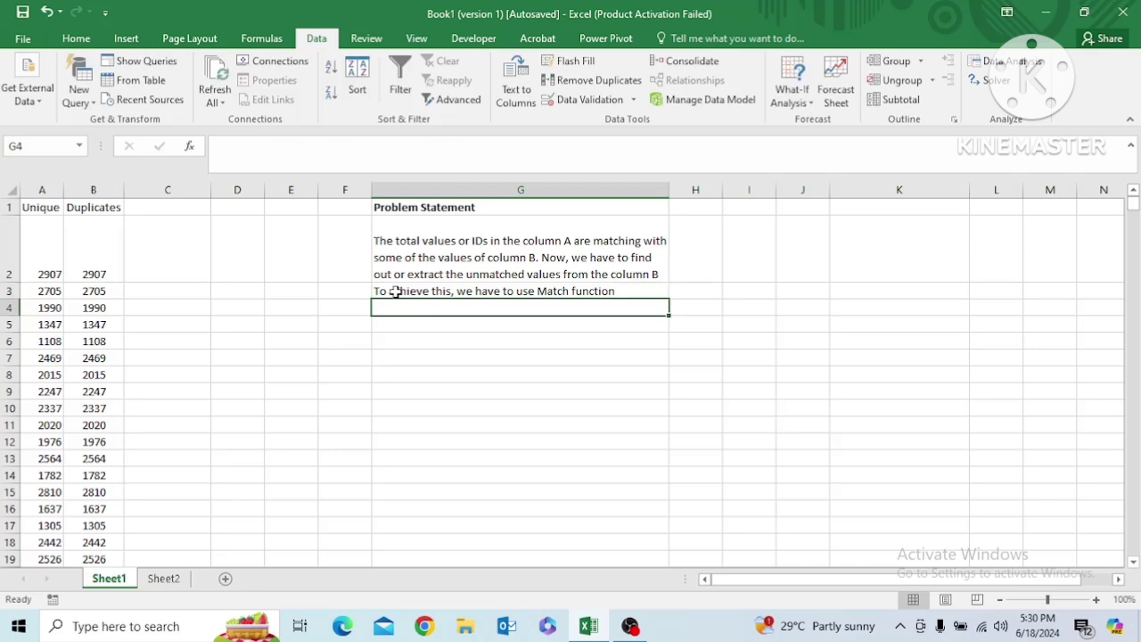
Clear all contents of column G, including the Problem Statement heading and its notes
{"action": "left_click", "coordinate": [156, 249]}
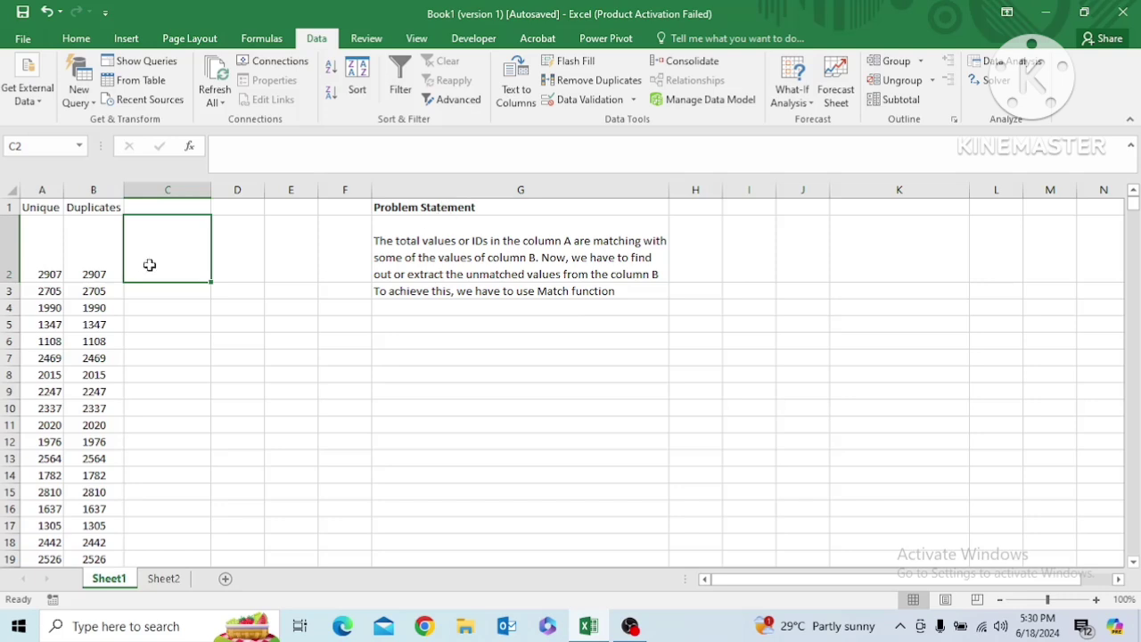
{"action": "left_click", "coordinate": [538, 189]}
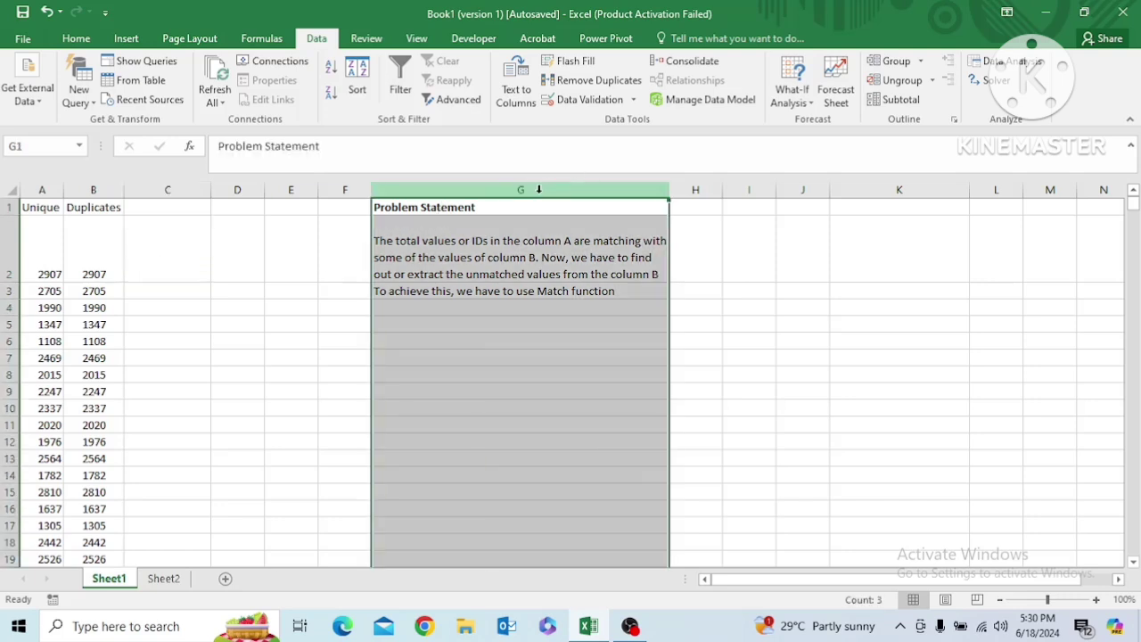
{"action": "key", "text": "Delete"}
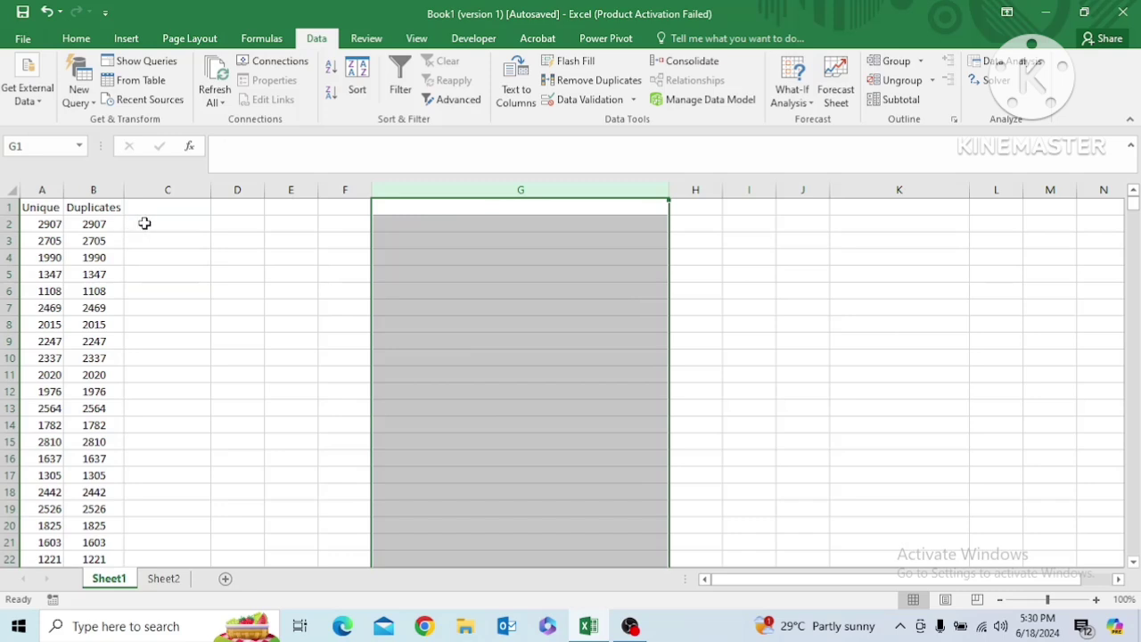
Enter the heading "Matchced or Not" in C1 beside the Duplicates column
{"action": "left_click", "coordinate": [147, 208]}
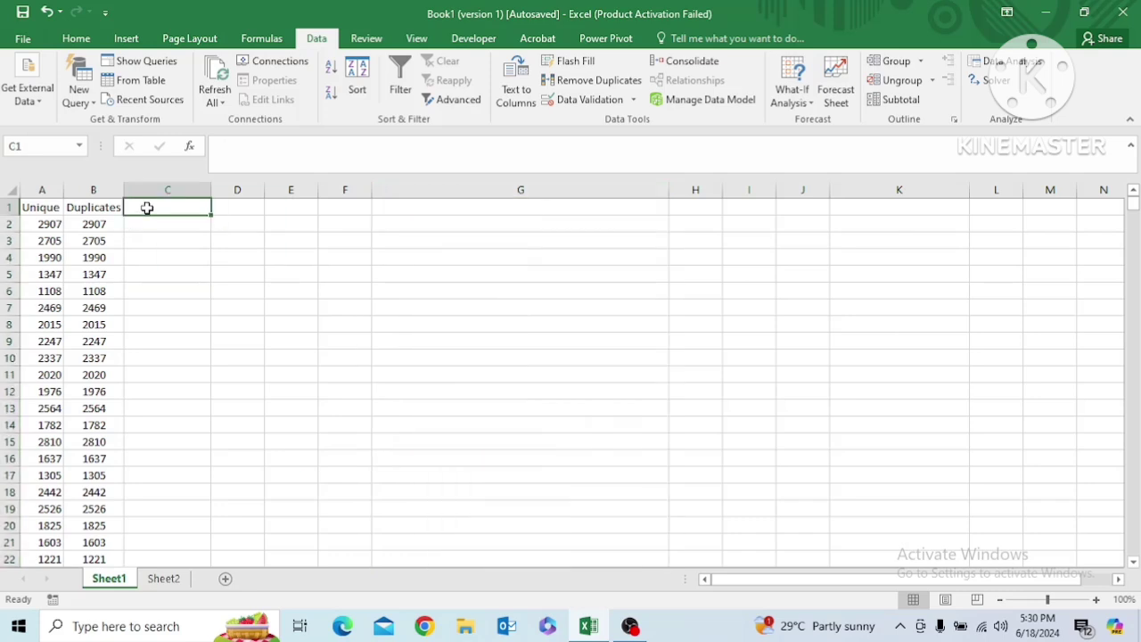
{"action": "type", "text": "Matchced"}
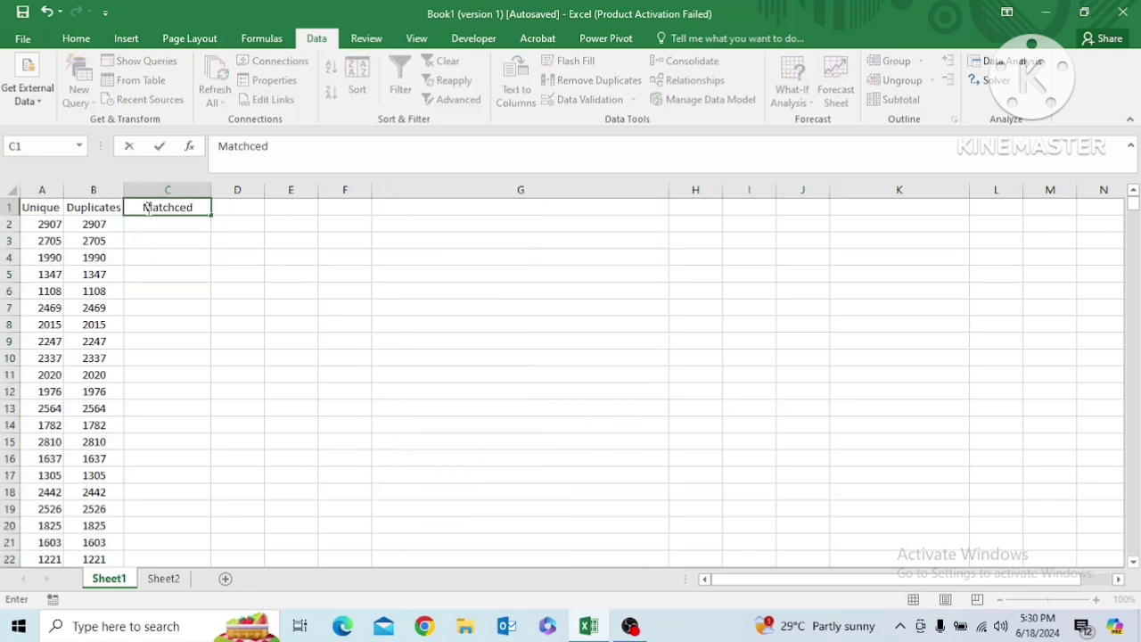
{"action": "type", "text": " or Not"}
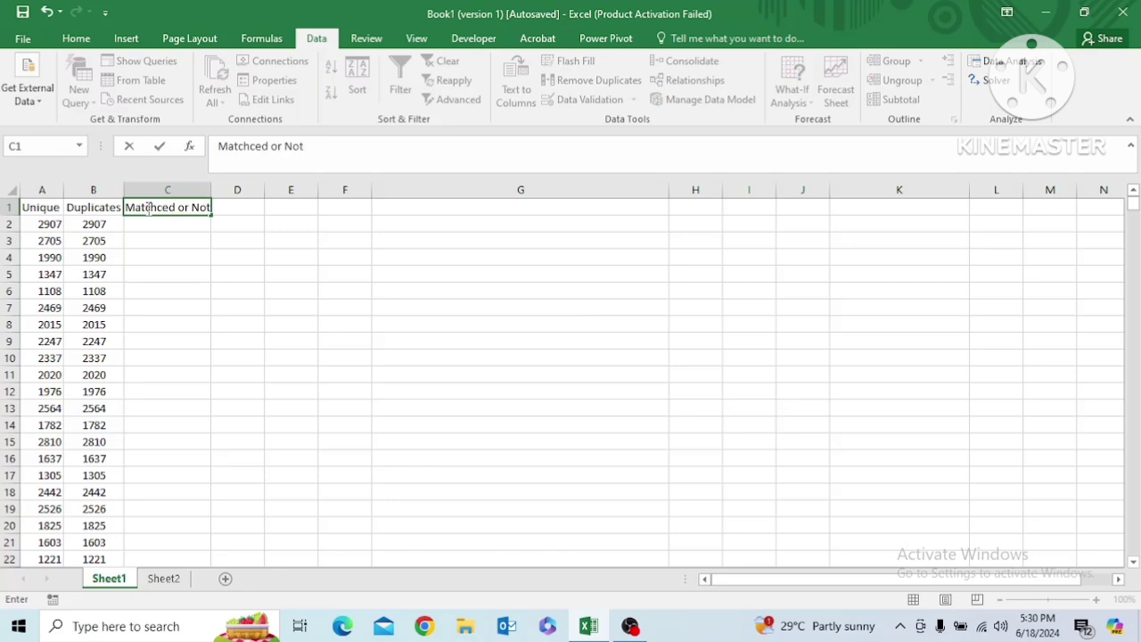
Start a MATCH formula in C2 with $B2 as the lookup value, locking only the column reference
{"action": "left_click", "coordinate": [152, 223]}
{"action": "type", "text": "="}
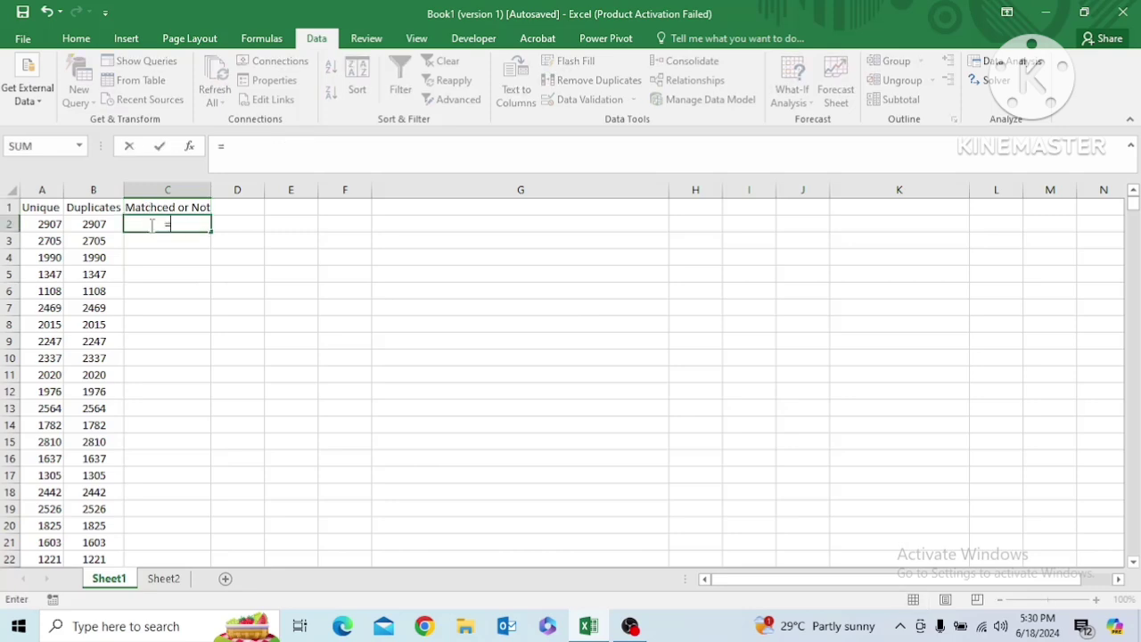
{"action": "type", "text": "match"}
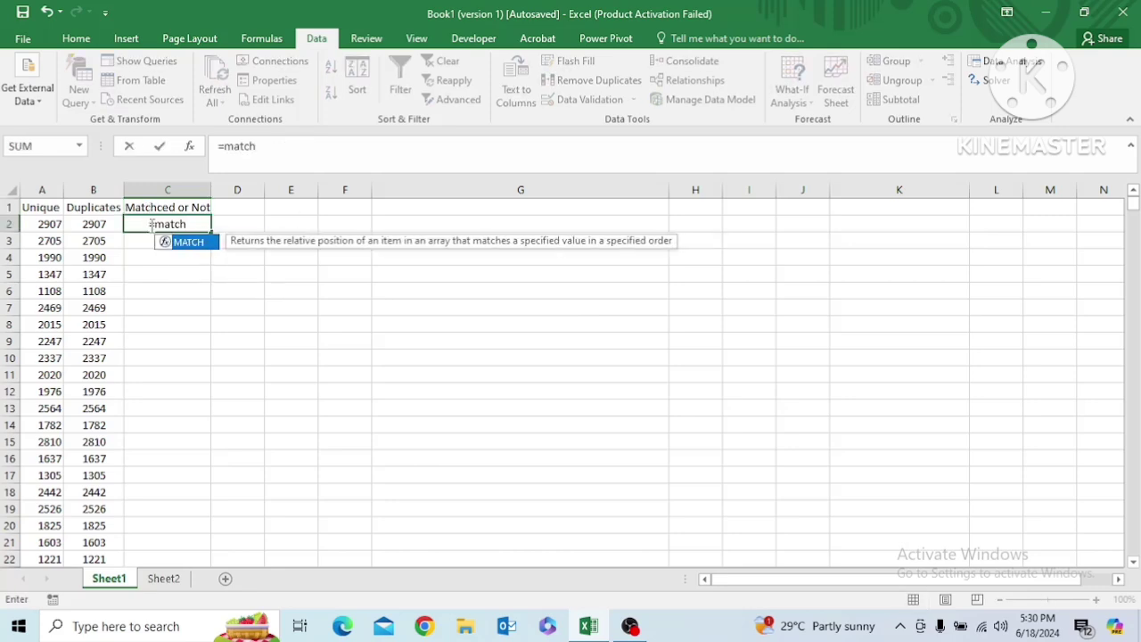
{"action": "key", "text": "Tab"}
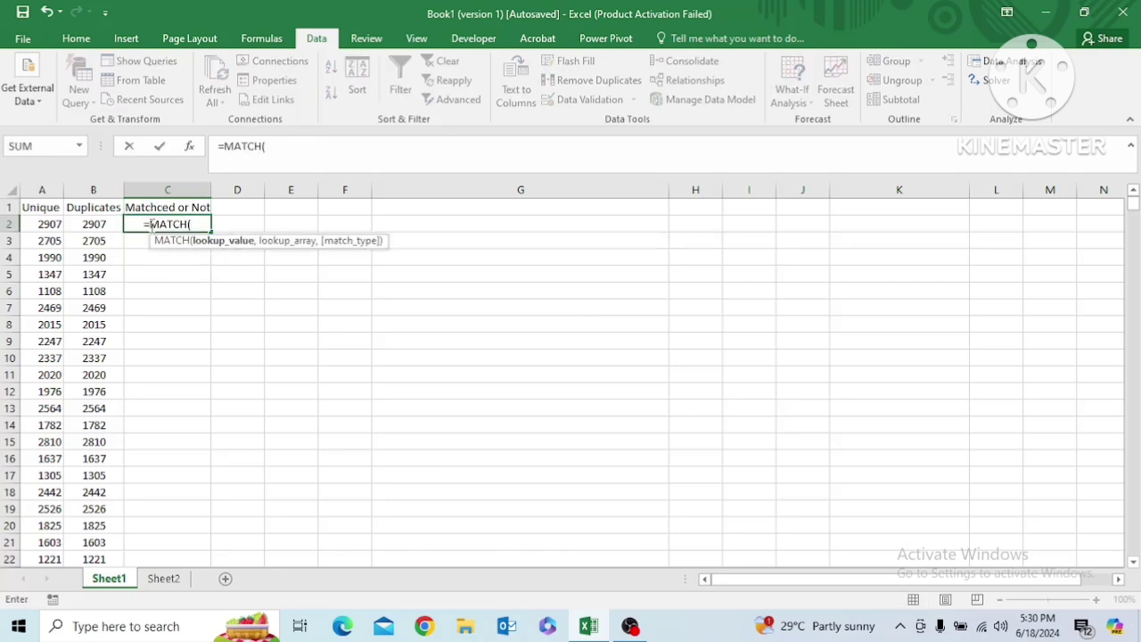
{"action": "left_click", "coordinate": [94, 224]}
{"action": "key", "text": "F4"}
{"action": "key", "text": "F4"}
{"action": "key", "text": "F4"}
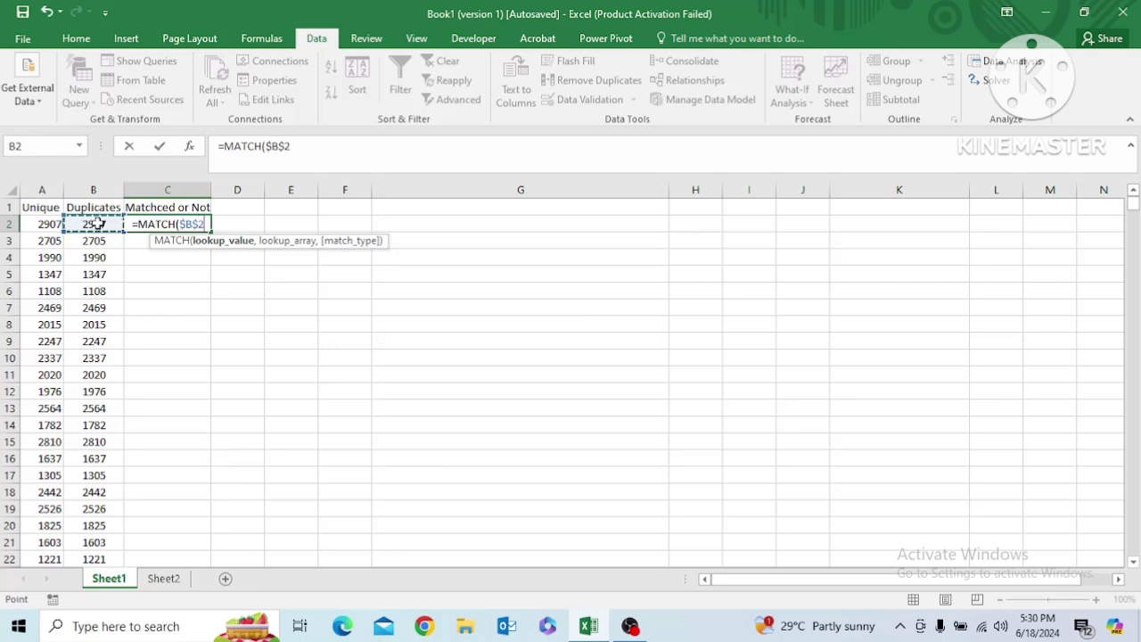
{"action": "type", "text": ","}
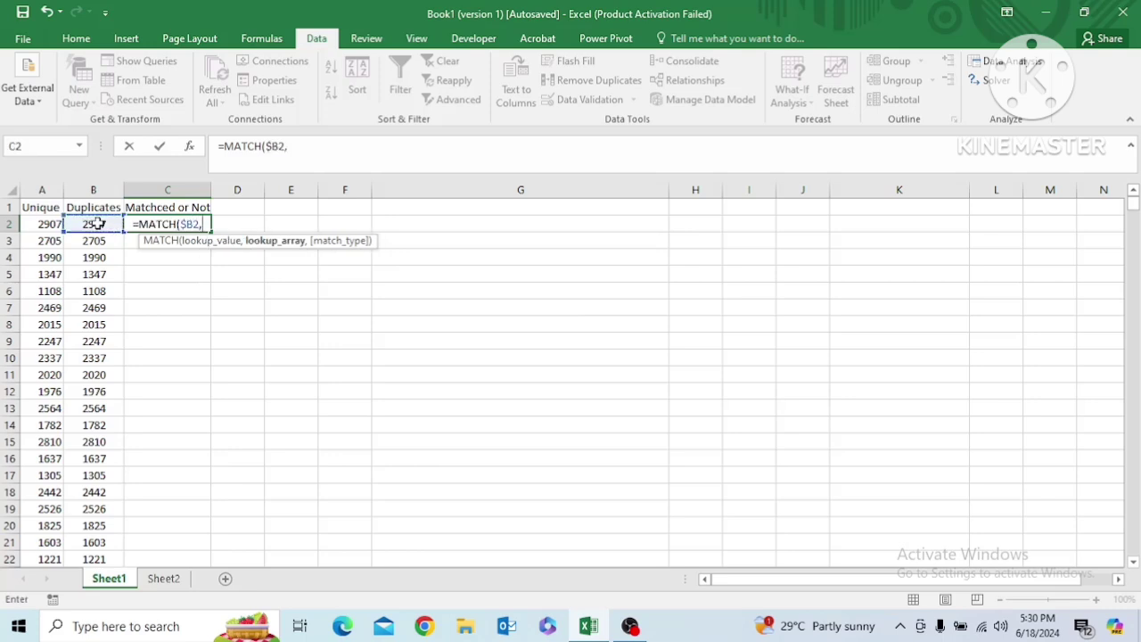
Complete the C2 formula as =MATCH($B2,$A:$A,0), using the whole Unique column and an exact match, and commit it
{"action": "left_click", "coordinate": [46, 189]}
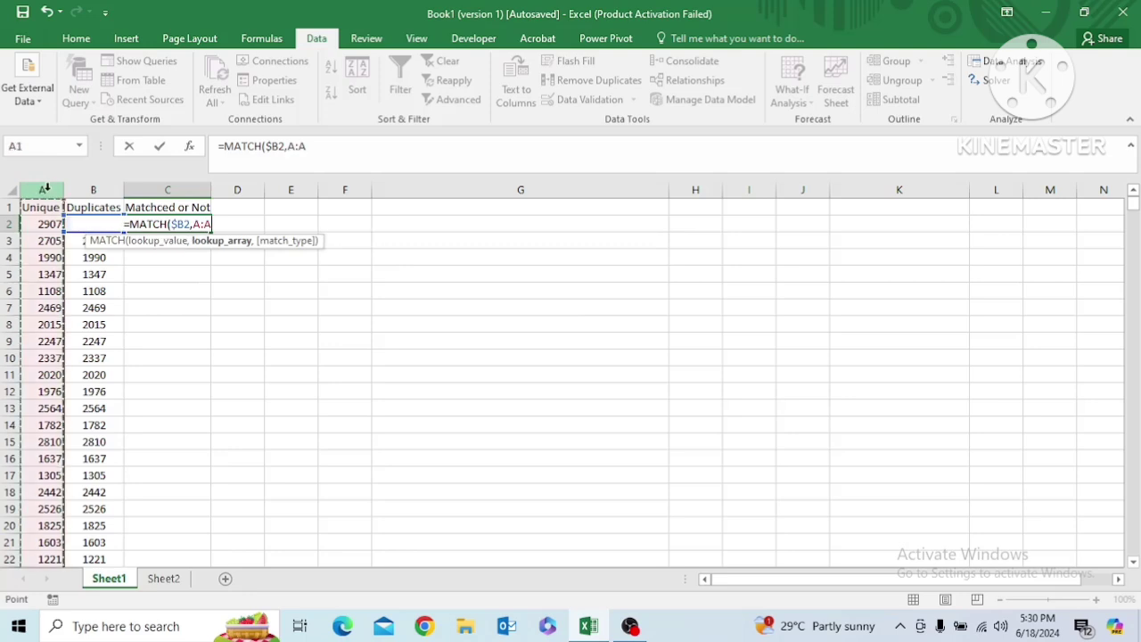
{"action": "key", "text": "F4"}
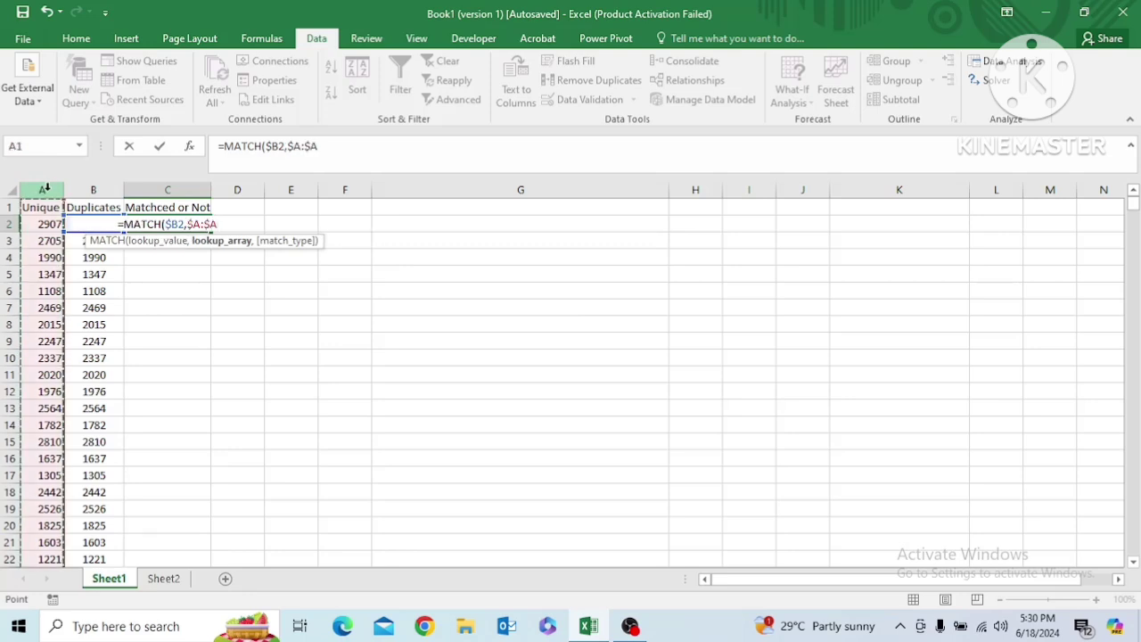
{"action": "type", "text": ","}
{"action": "key", "text": "Down"}
{"action": "key", "text": "Tab"}
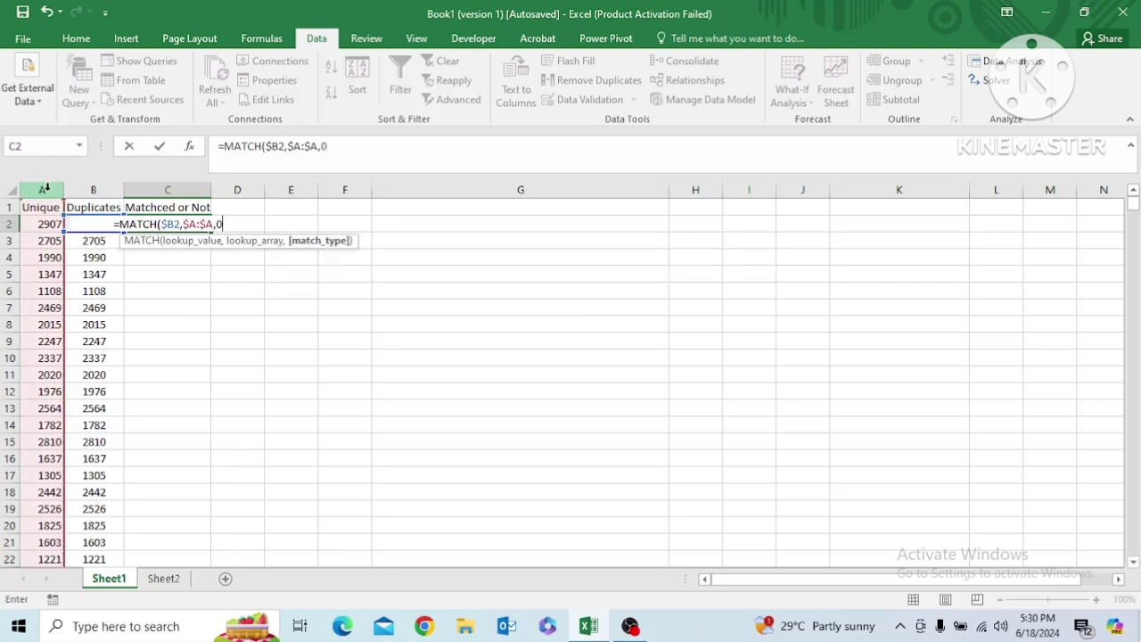
{"action": "key", "text": "Return"}
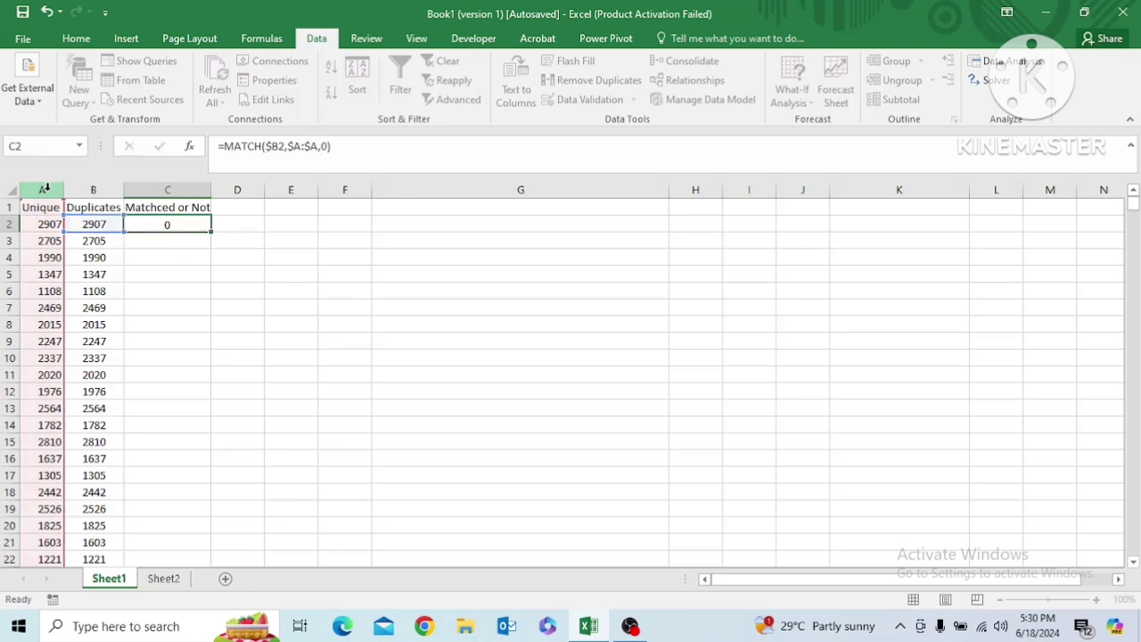
{"action": "key", "text": "Up"}
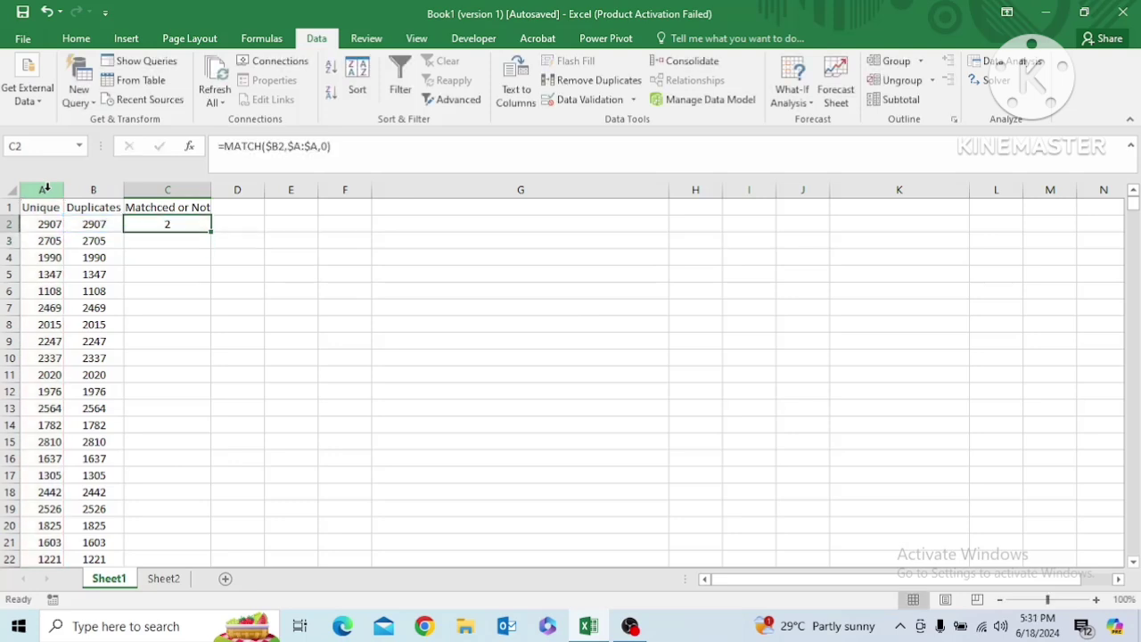
{"action": "key", "text": "Down"}
{"action": "key", "text": "Up"}
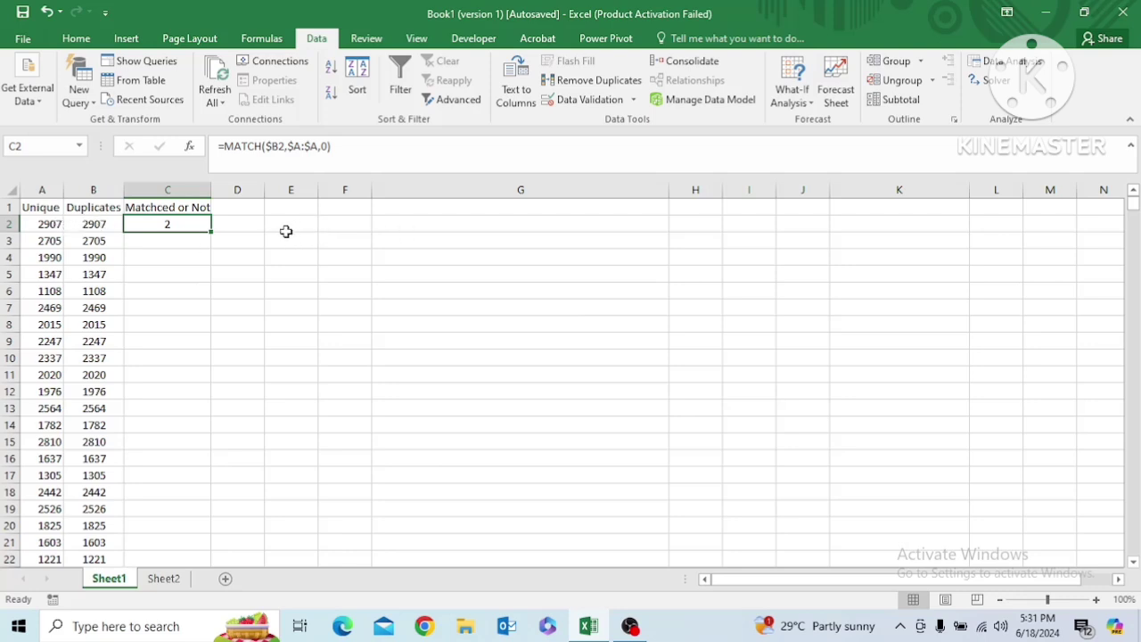
Write in G2 "The match function returns the position of the matched value of lookup value."
{"action": "left_click", "coordinate": [405, 224]}
{"action": "type", "text": "T"}
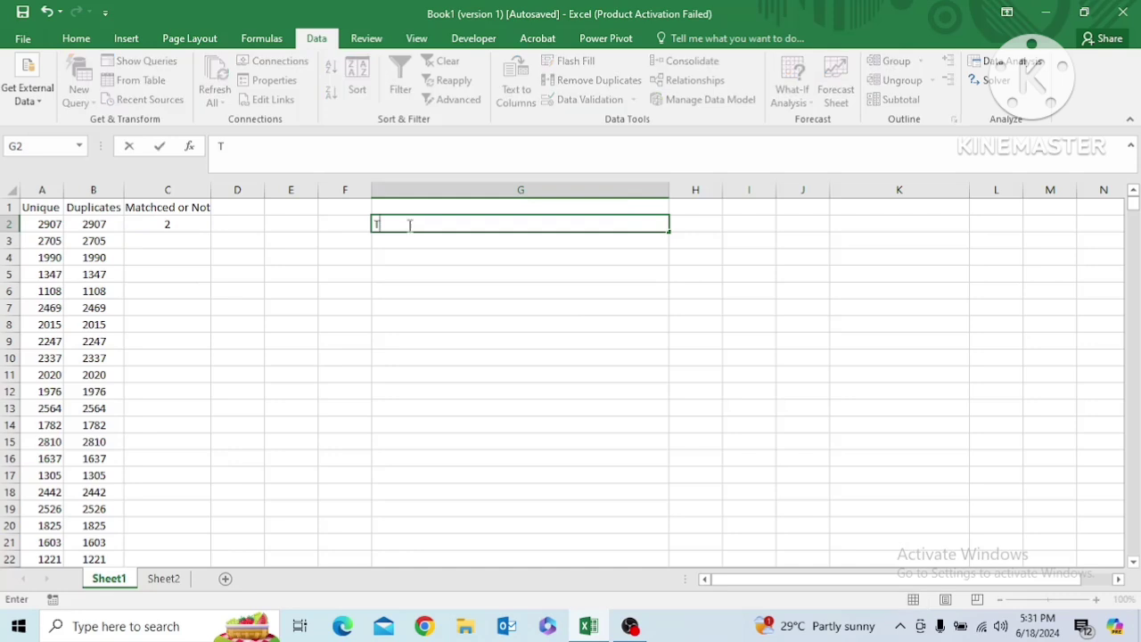
{"action": "type", "text": "he match"}
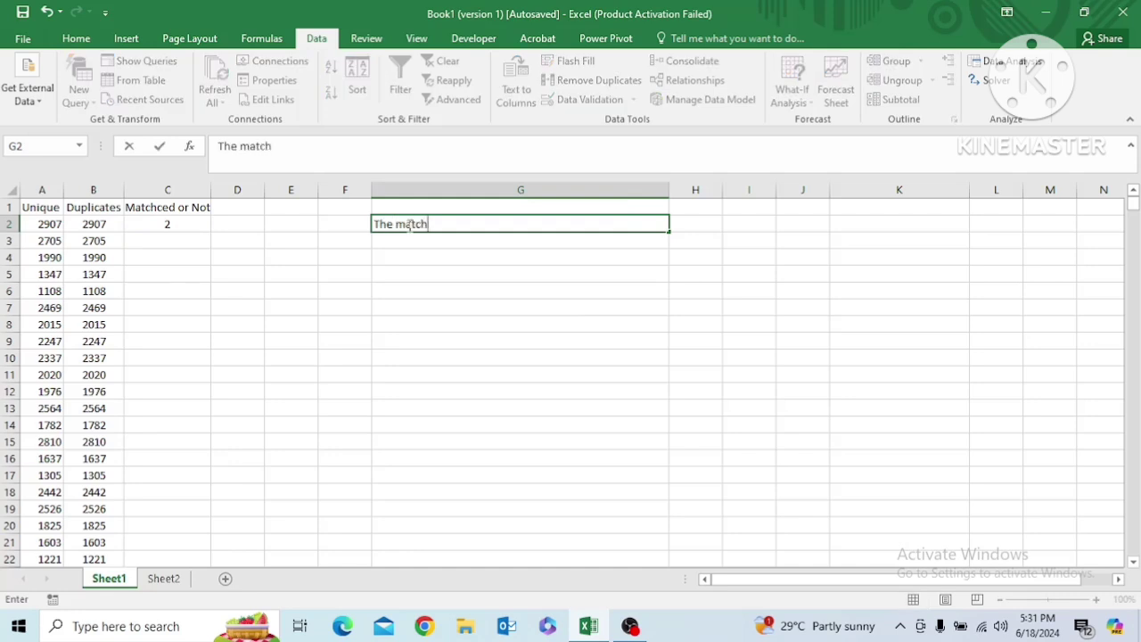
{"action": "type", "text": " function returns the"}
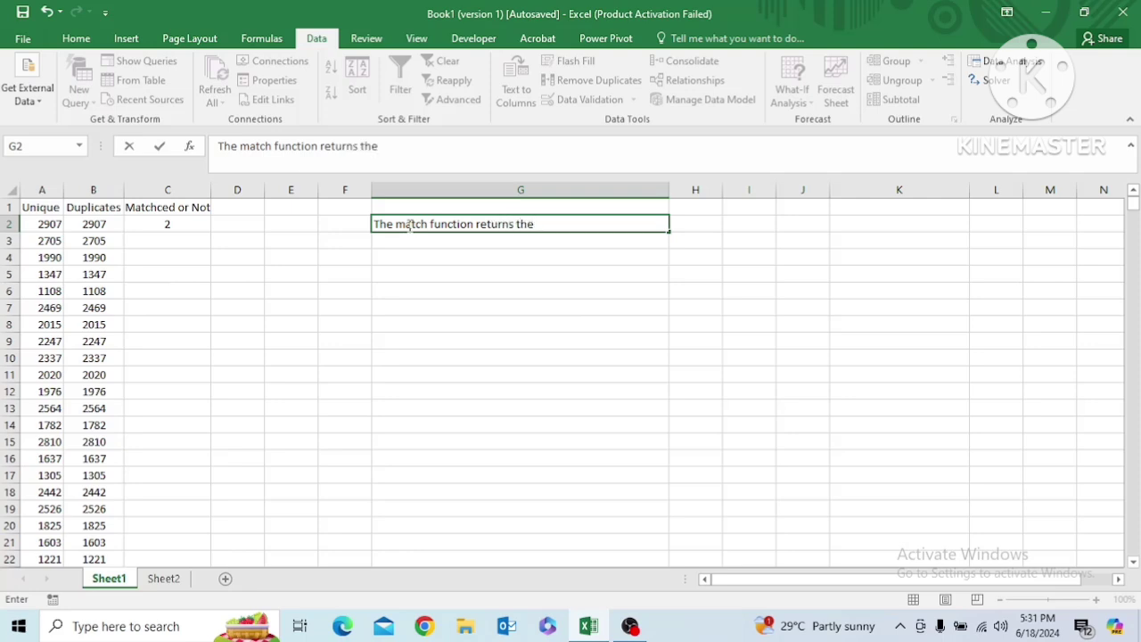
{"action": "type", "text": " position of the"}
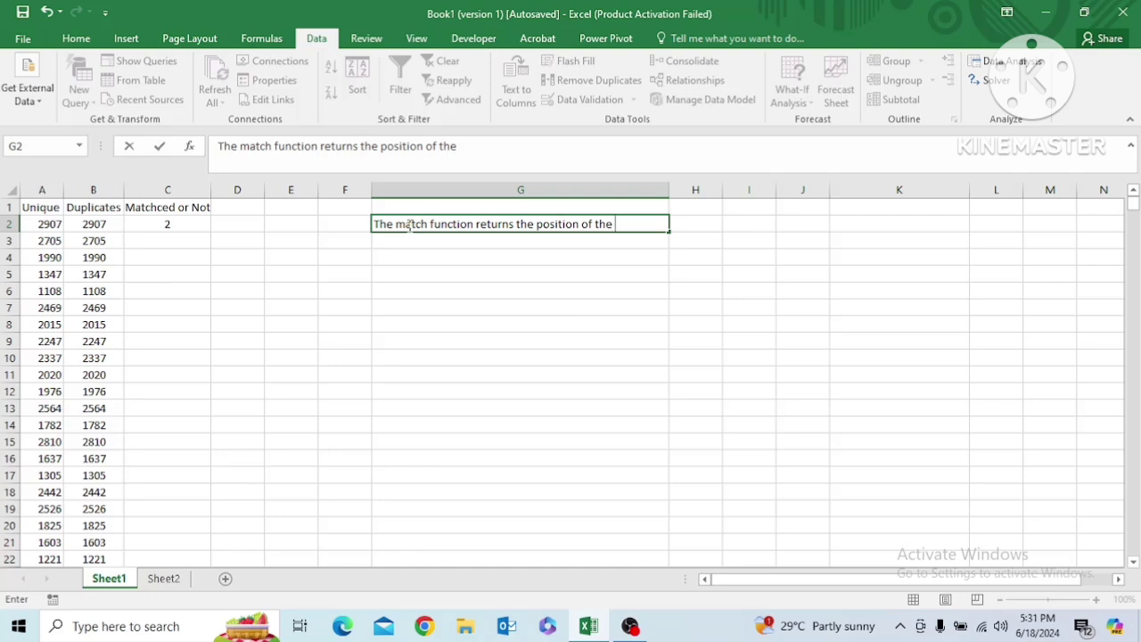
{"action": "type", "text": "matched "}
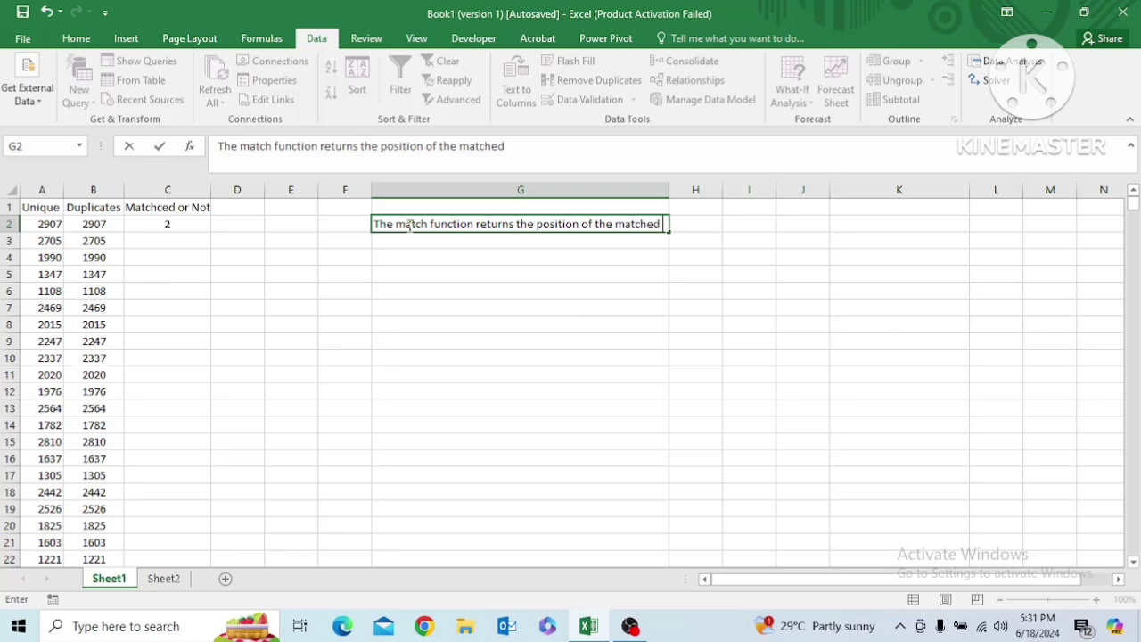
{"action": "type", "text": "value"}
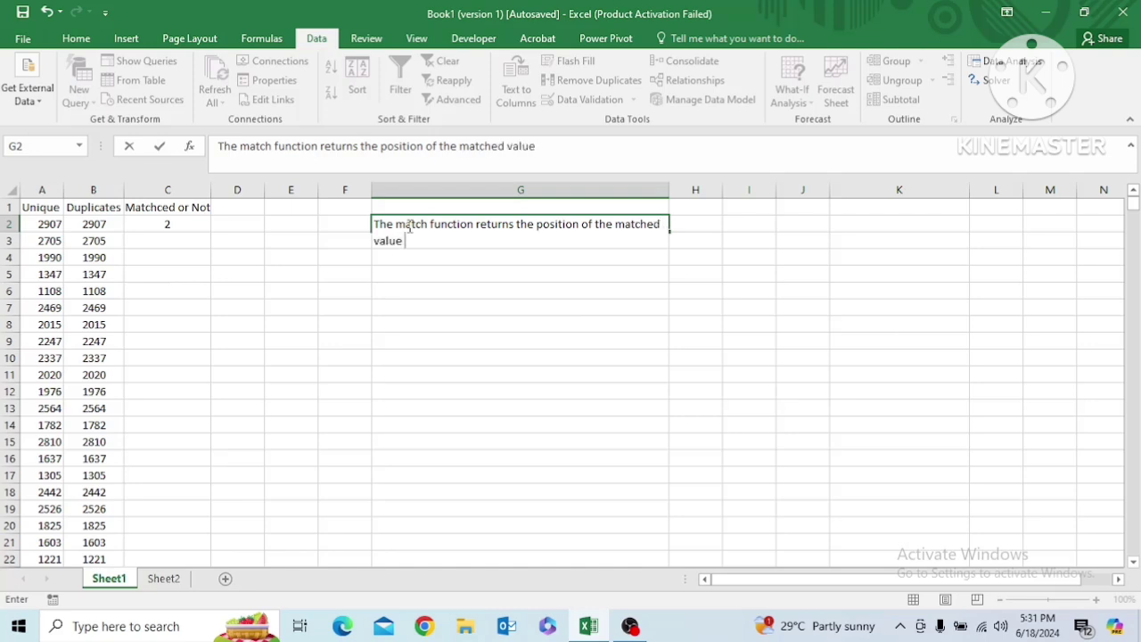
{"action": "type", "text": " of lookup valued"}
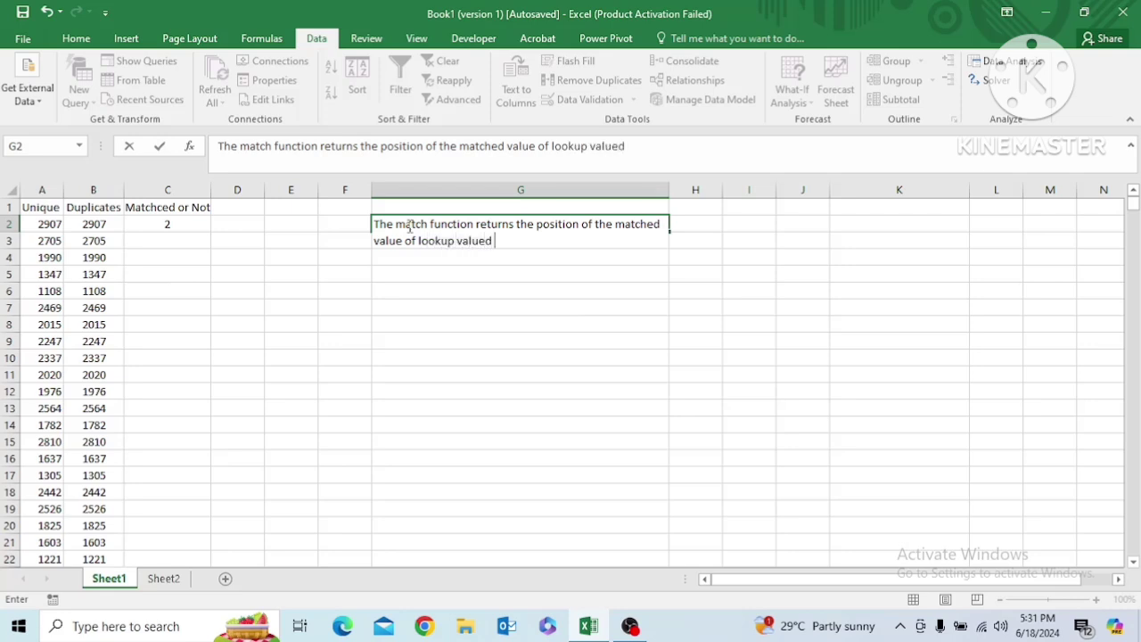
{"action": "key", "text": "BackSpace"}
{"action": "type", "text": ". Here 29"}
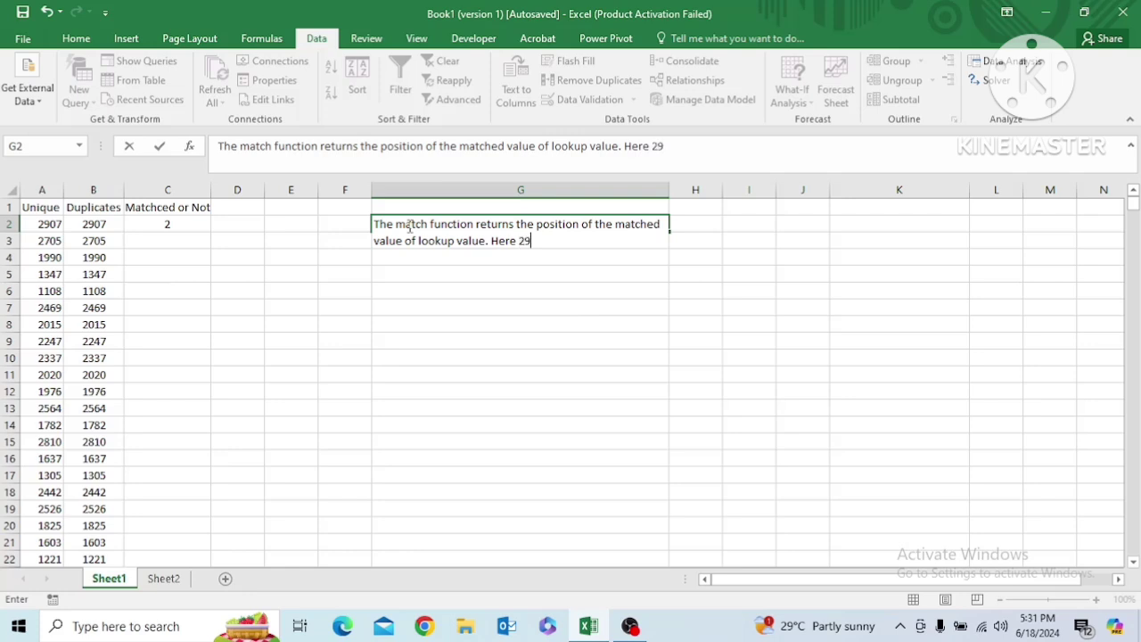
{"action": "type", "text": "07 is matchi"}
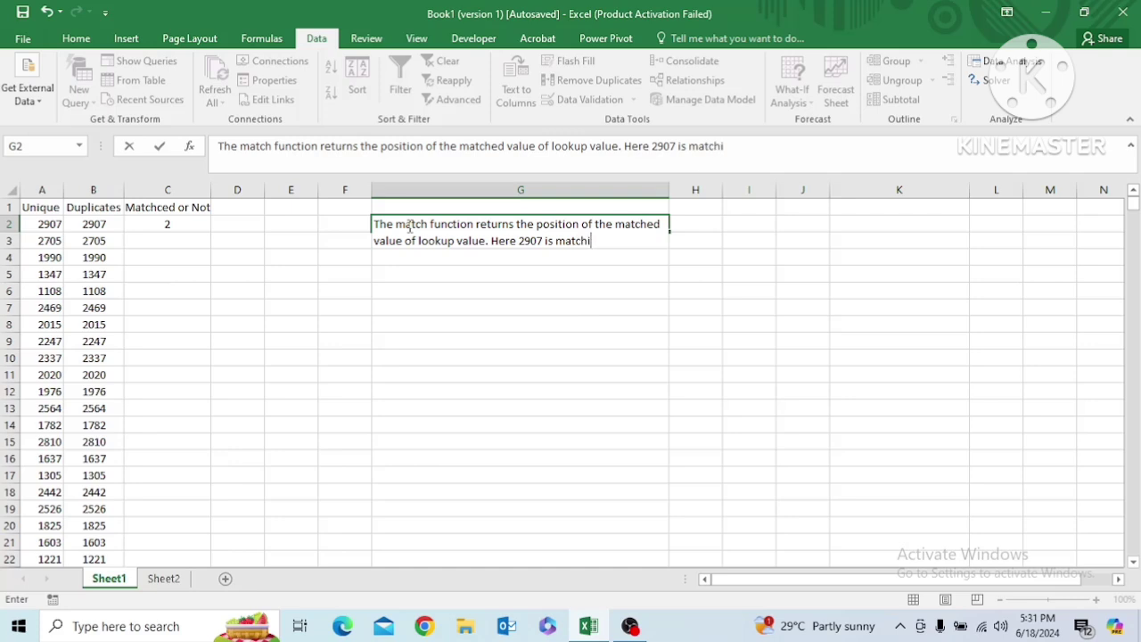
{"action": "type", "text": "ng with 2907"}
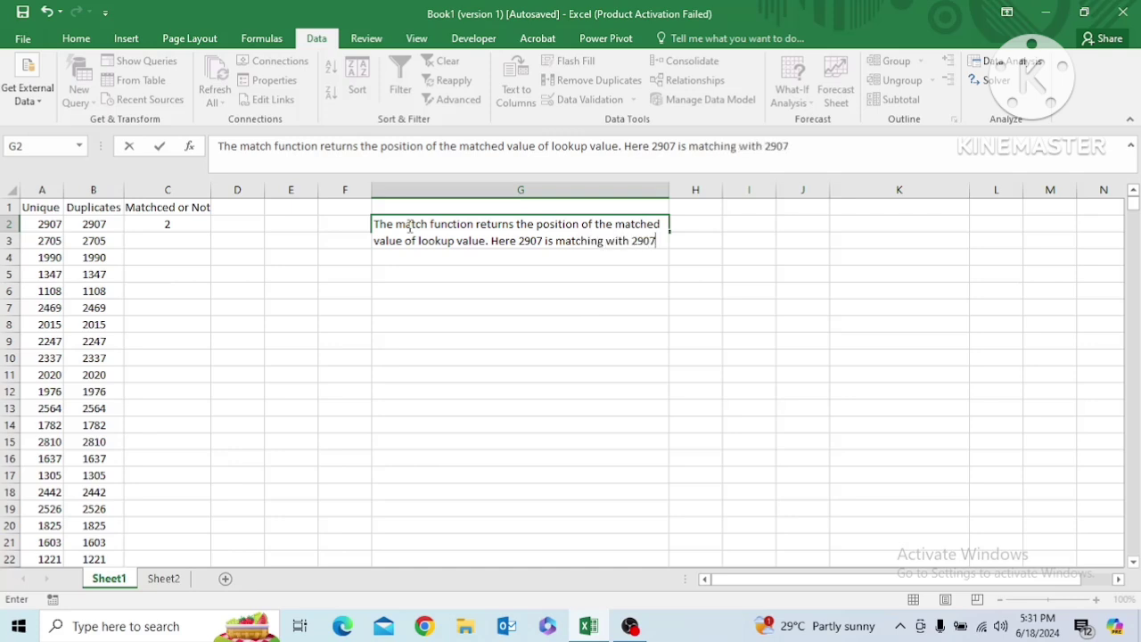
{"action": "type", "text": " in the"}
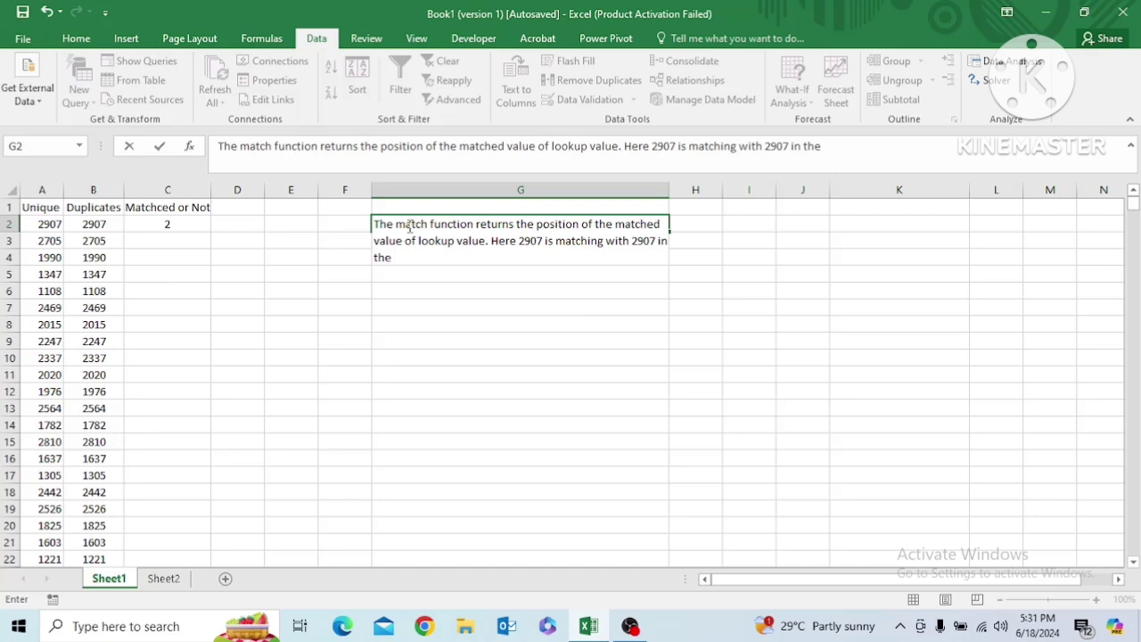
{"action": "type", "text": " A column."}
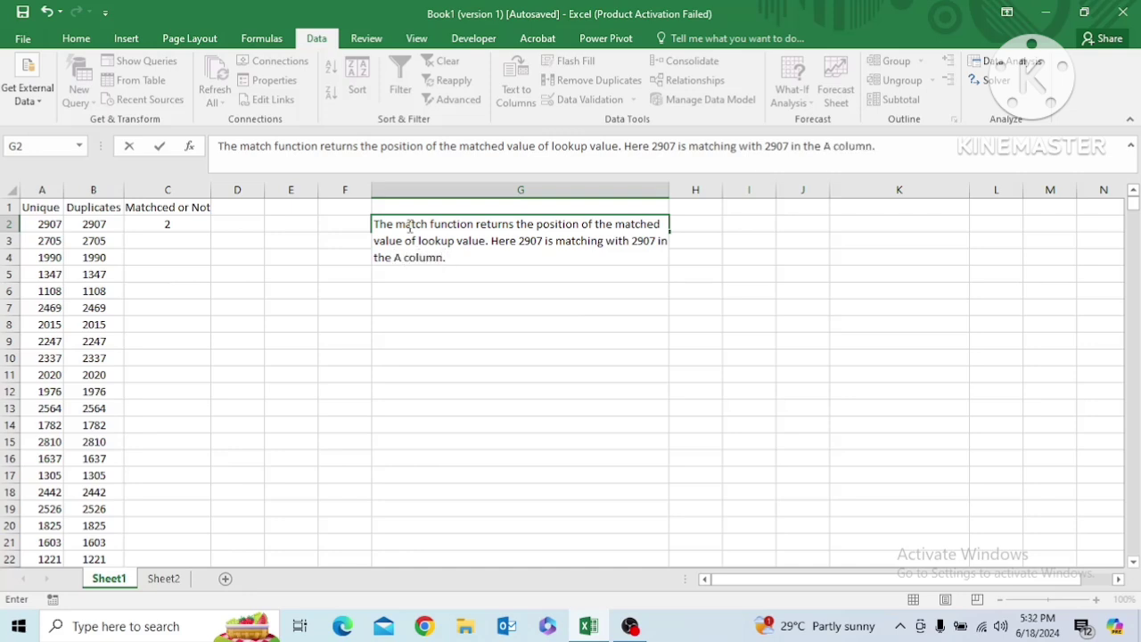
{"action": "type", "text": " In the A column "}
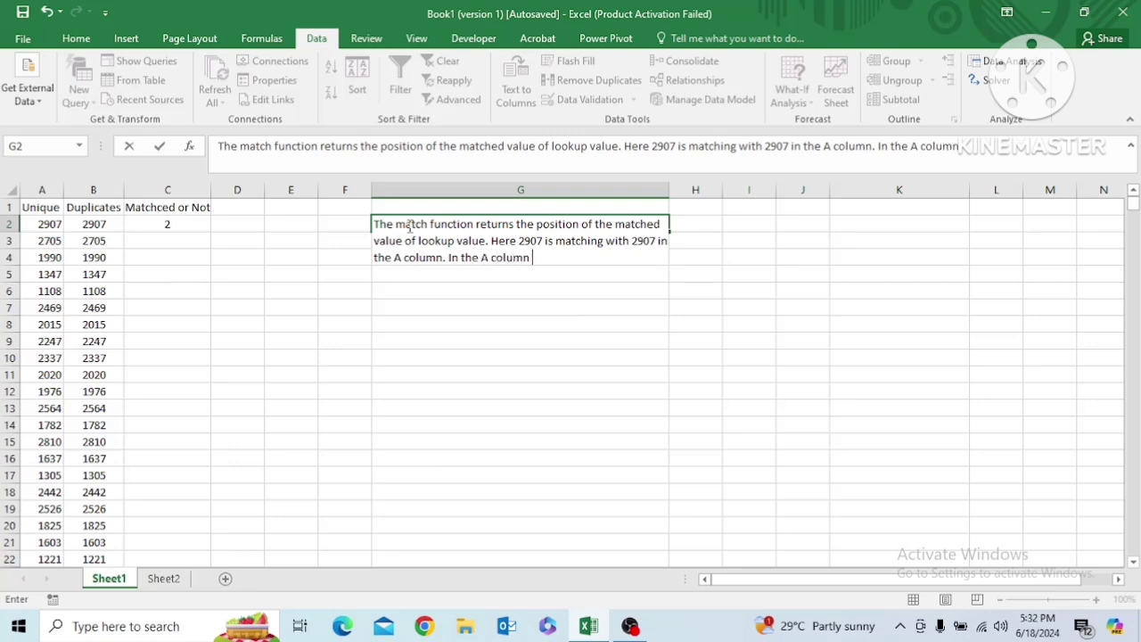
{"action": "type", "text": "2907"}
{"action": "type", "text": " lies in th"}
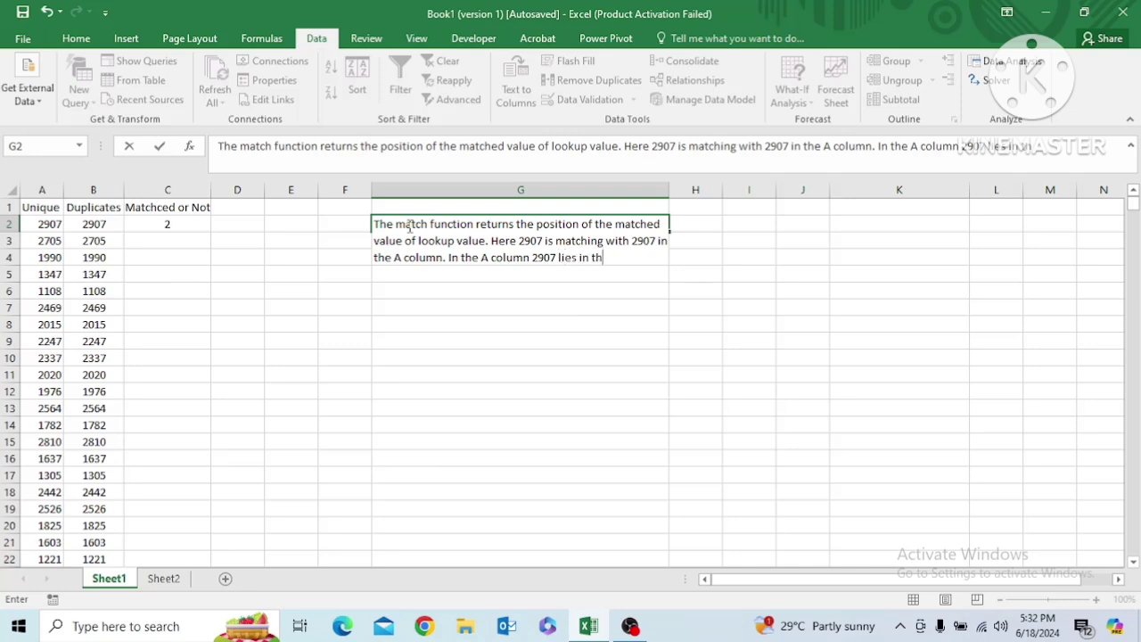
{"action": "type", "text": "e 2nd roe"}
Finish the G2 note with "In the A column 2907 lies in the 2nd row." and commit the cell
{"action": "key", "text": "BackSpace"}
{"action": "type", "text": "w."}
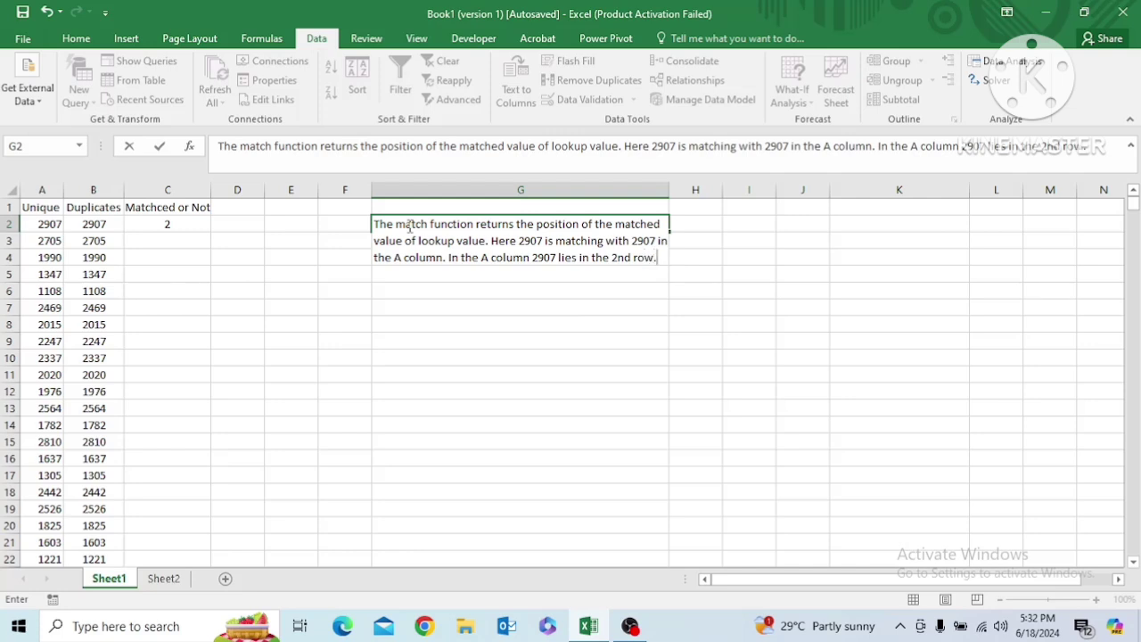
{"action": "key", "text": "Return"}
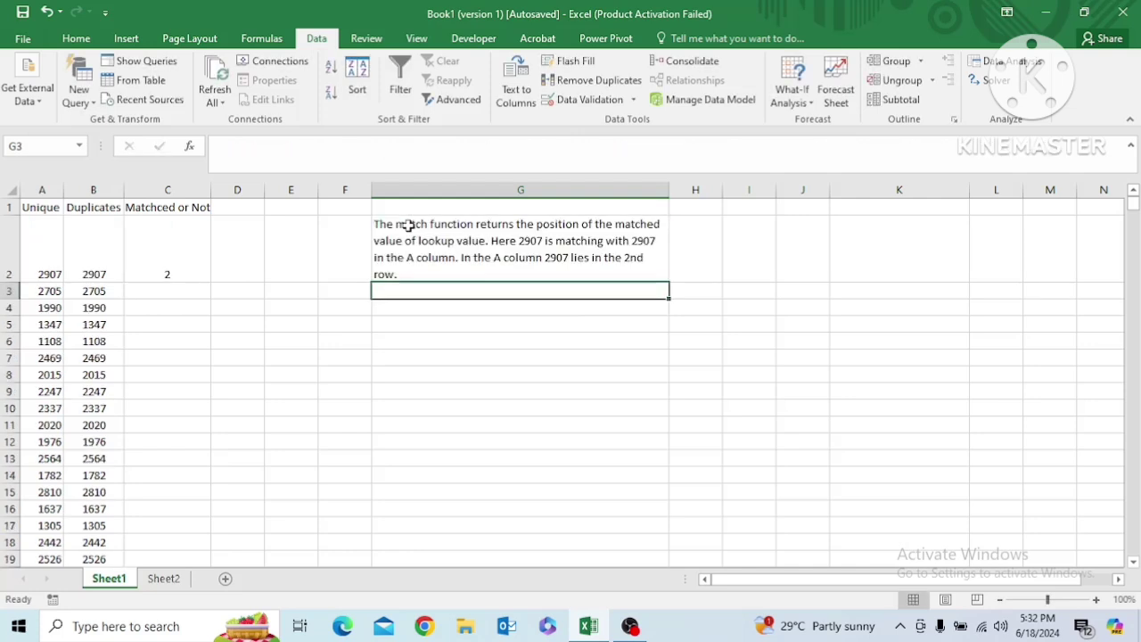
{"action": "left_click", "coordinate": [408, 225]}
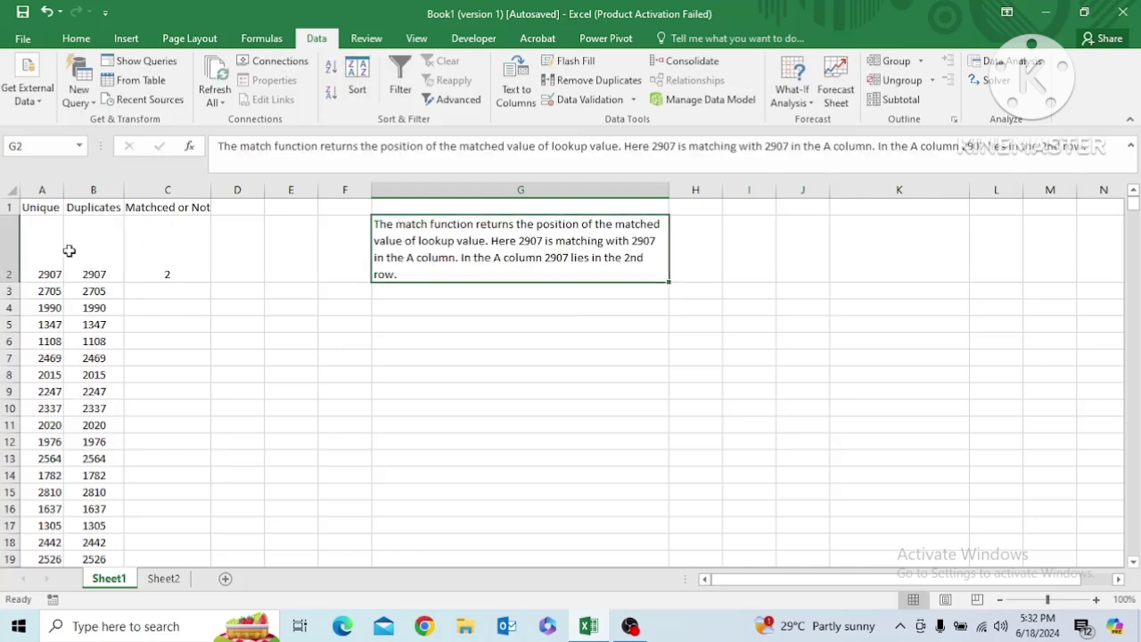
Fill the C2 MATCH formula down column C to row 66, the last row of the Duplicates data
{"action": "left_click", "coordinate": [156, 256]}
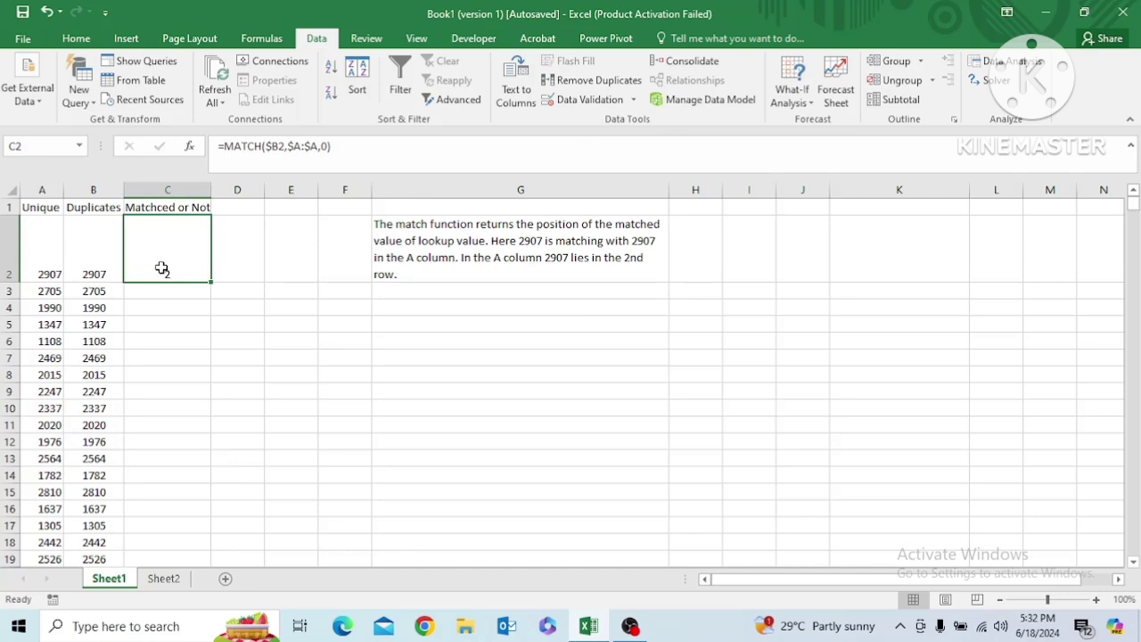
{"action": "key", "text": "Left"}
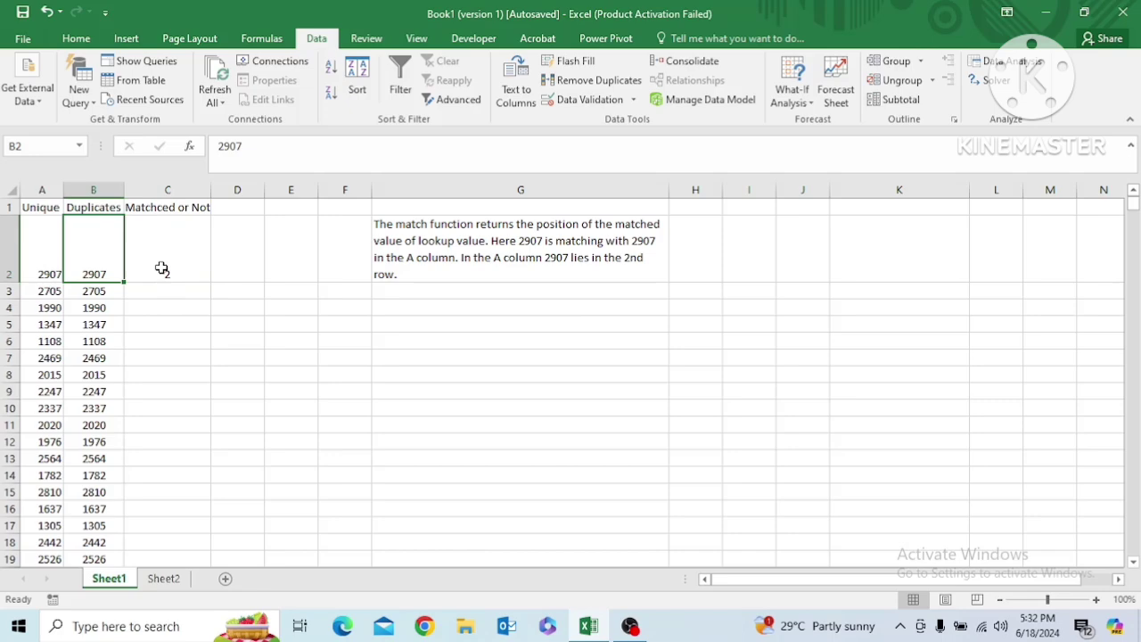
{"action": "key", "text": "ctrl+Down"}
{"action": "key", "text": "Right"}
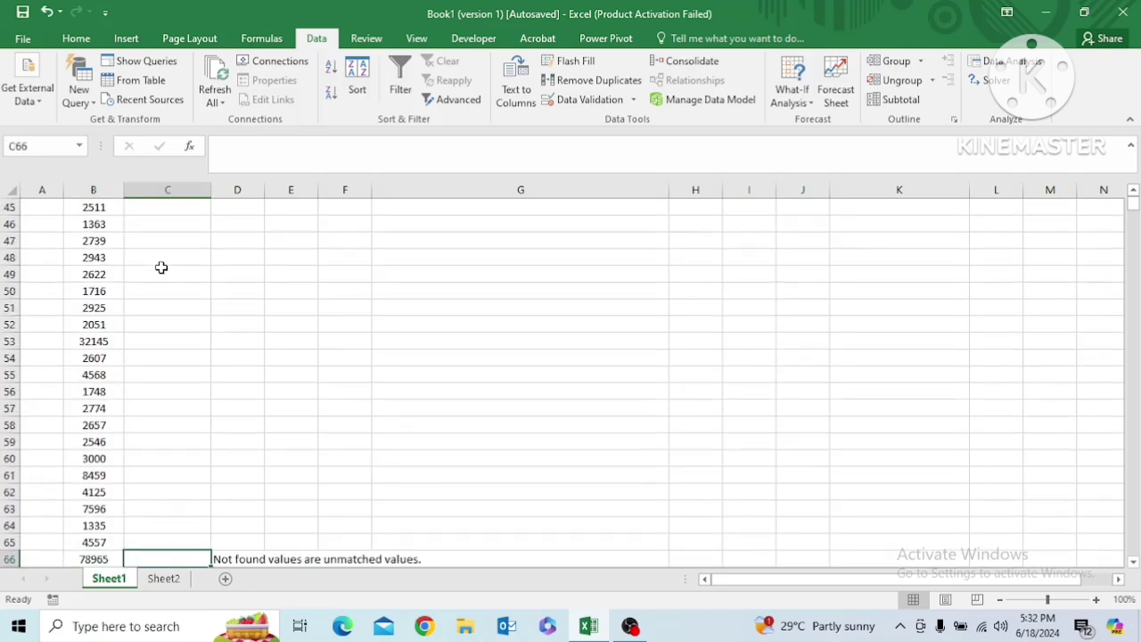
{"action": "key", "text": "ctrl+shift+Up"}
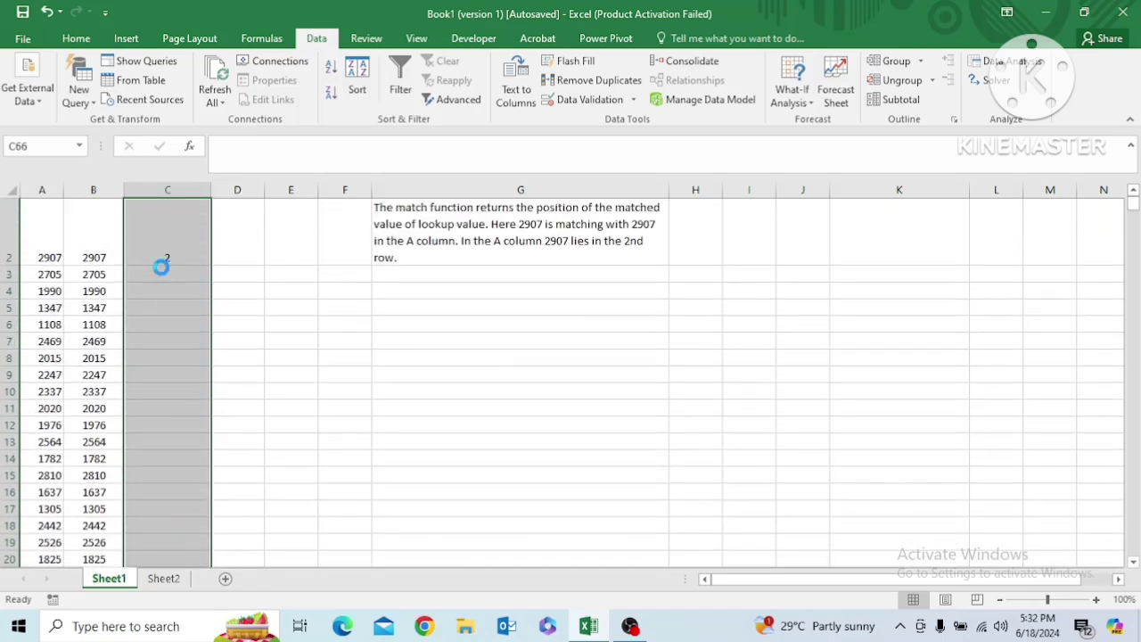
{"action": "key", "text": "ctrl+d"}
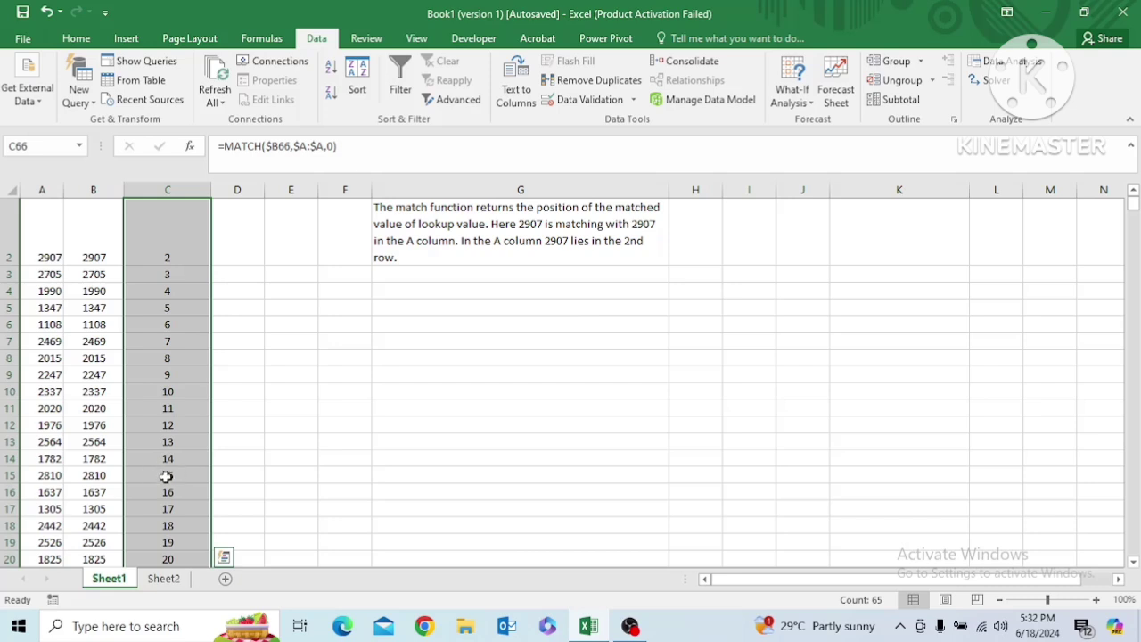
{"action": "left_click", "coordinate": [165, 473]}
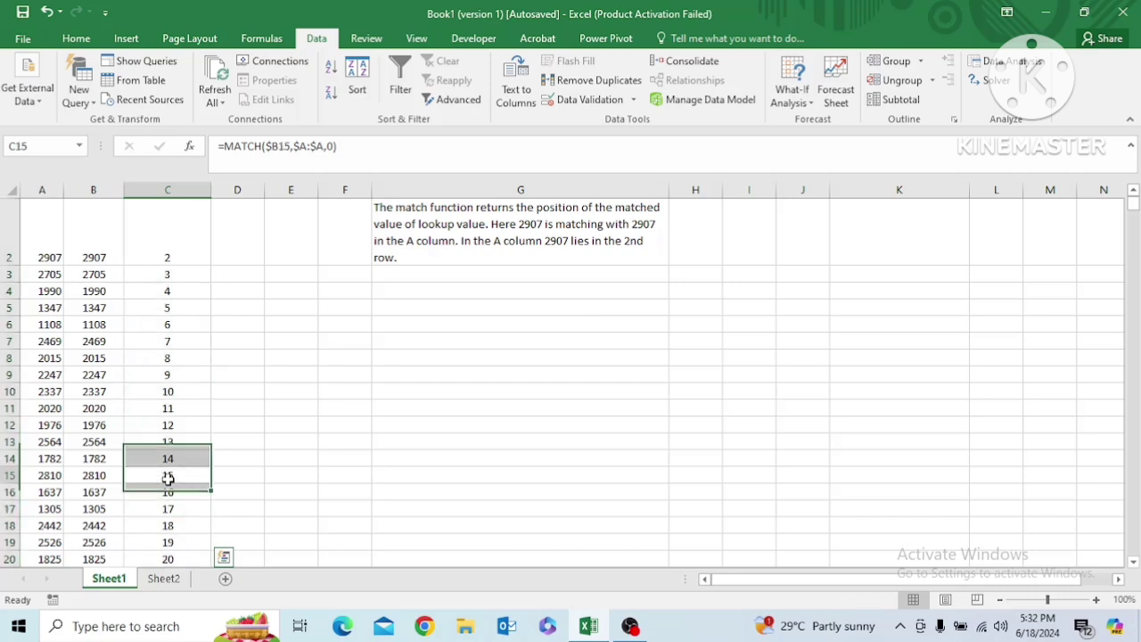
{"action": "left_click", "coordinate": [635, 629]}
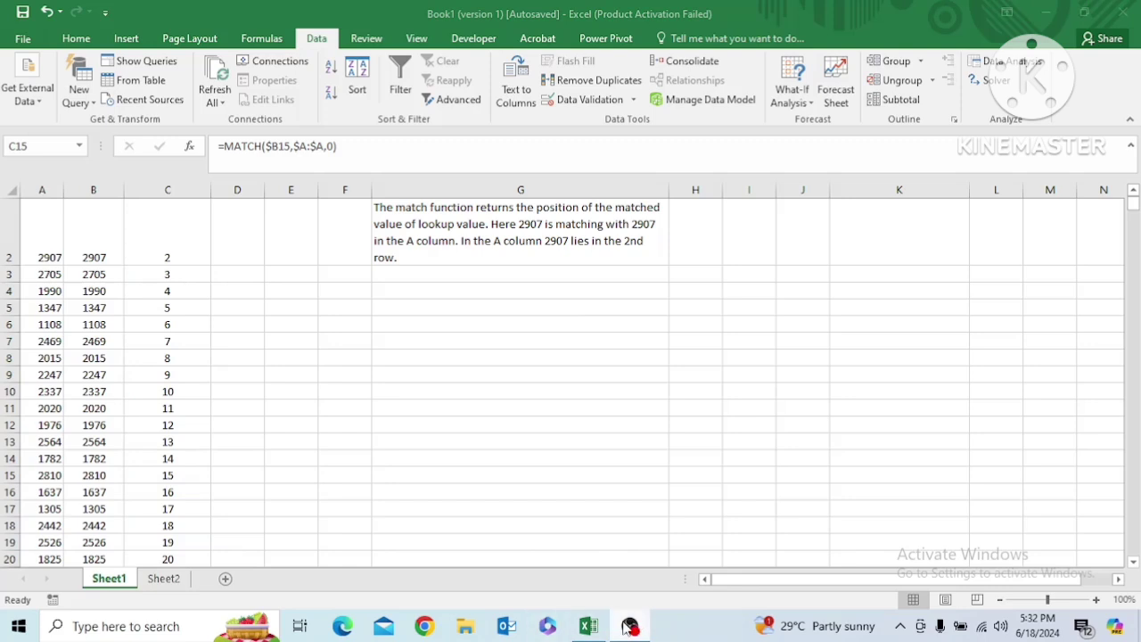
{"action": "left_click", "coordinate": [587, 625]}
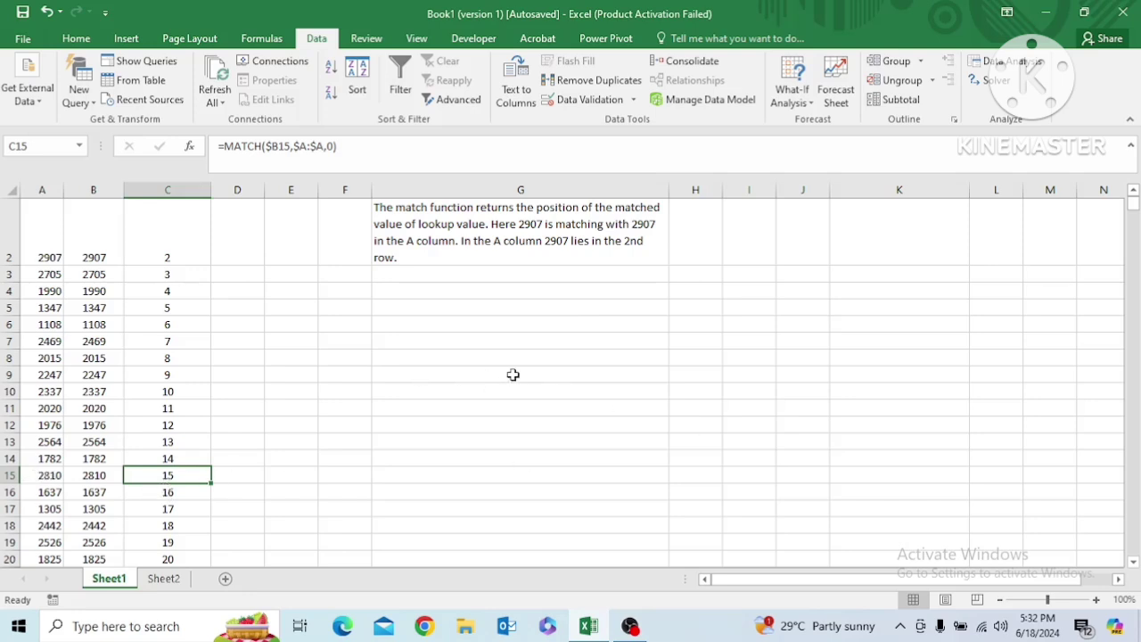
{"action": "left_click", "coordinate": [485, 371]}
{"action": "key", "text": "ctrl+Up"}
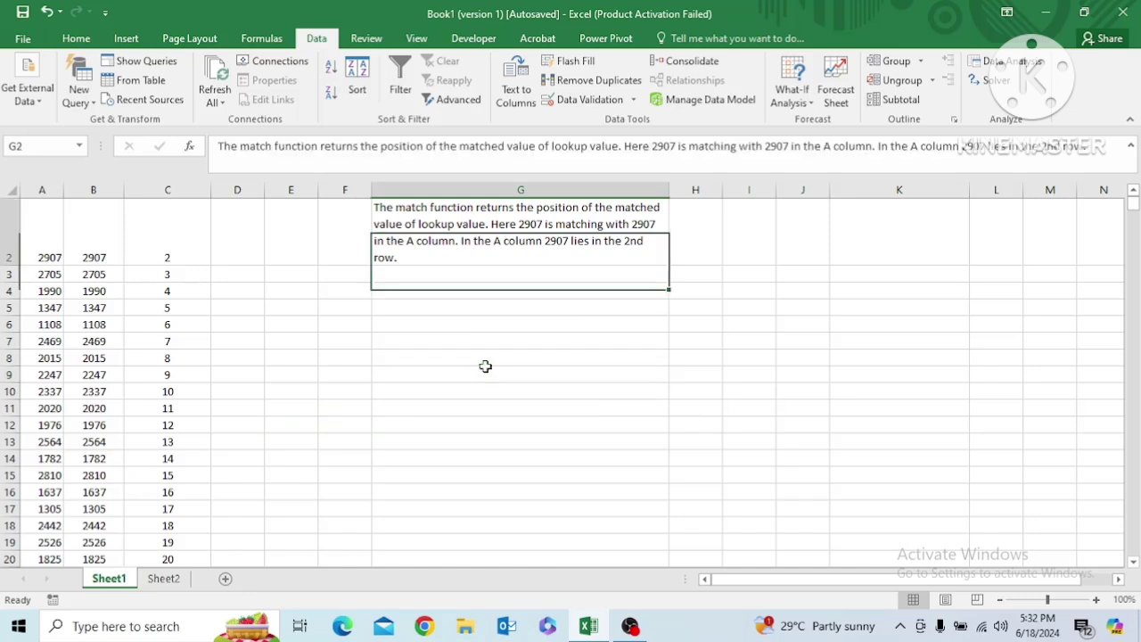
{"action": "key", "text": "Down"}
{"action": "key", "text": "Up"}
{"action": "key", "text": "Up"}
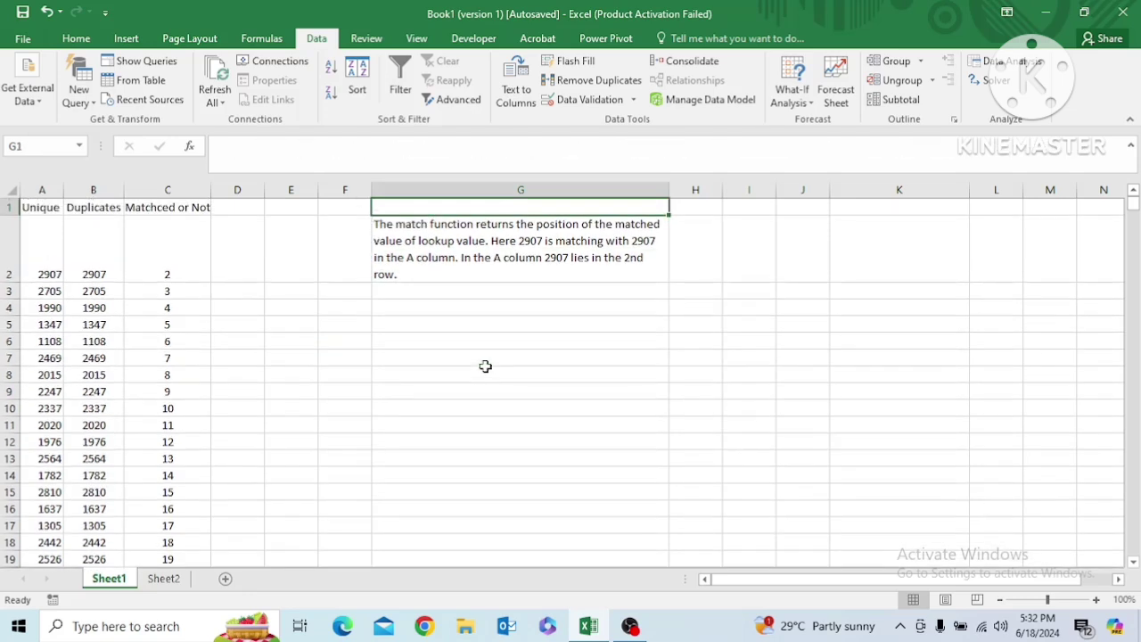
{"action": "key", "text": "Down"}
{"action": "key", "text": "Up"}
{"action": "key", "text": "Down"}
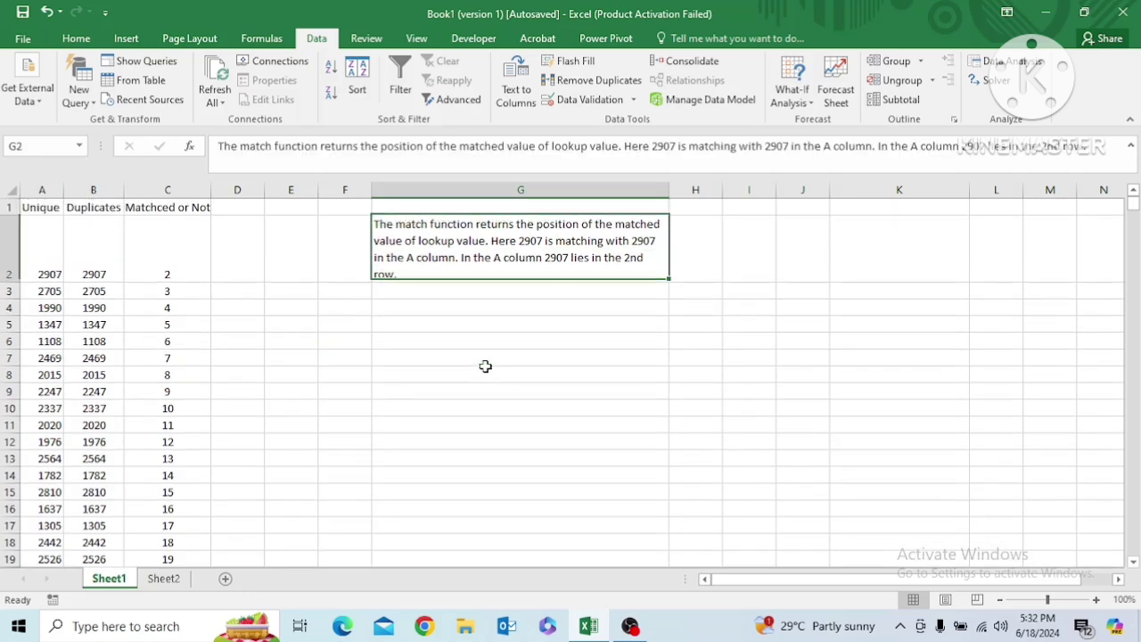
Examine the MATCH results in column C, from C2 to the bottom rows ending at C66
{"action": "key", "text": "Left"}
{"action": "key", "text": "Left"}
{"action": "key", "text": "Left"}
{"action": "key", "text": "Left"}
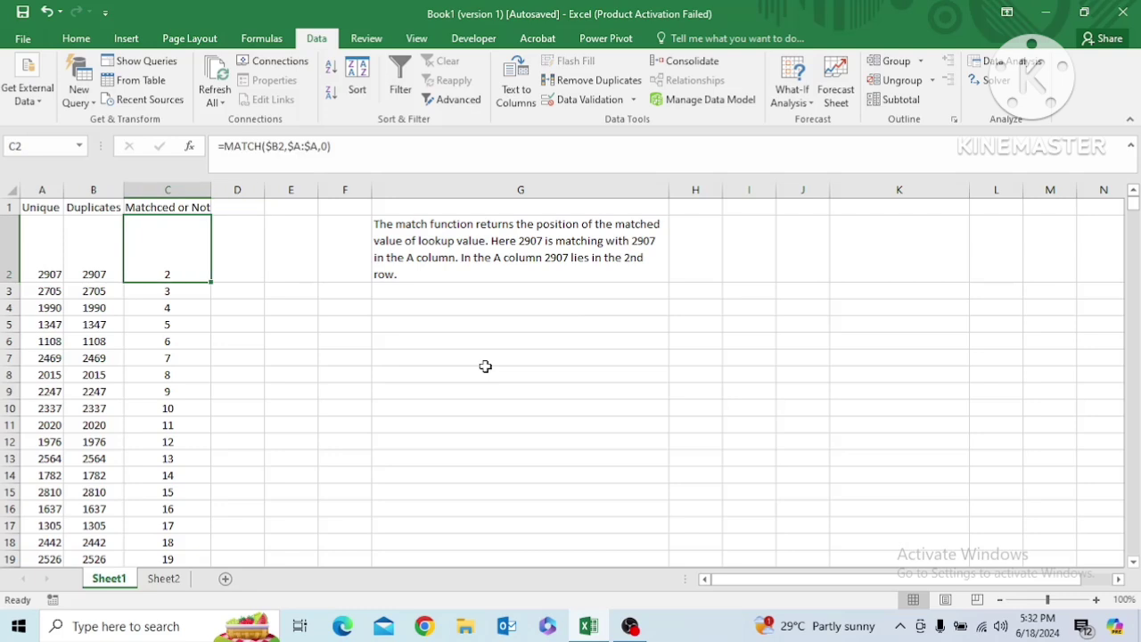
{"action": "key", "text": "ctrl+Down"}
{"action": "key", "text": "Up"}
{"action": "key", "text": "Up"}
{"action": "key", "text": "Up"}
{"action": "key", "text": "Up"}
{"action": "key", "text": "Up"}
{"action": "key", "text": "Up"}
{"action": "key", "text": "Up"}
{"action": "key", "text": "Up"}
{"action": "key", "text": "Up"}
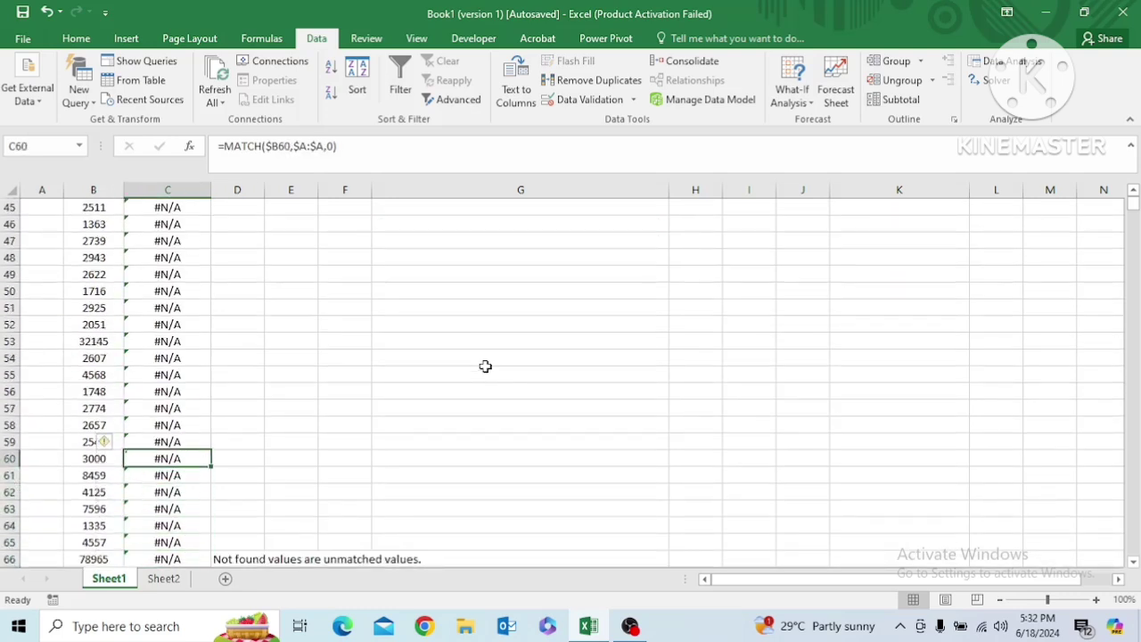
{"action": "key", "text": "Up"}
{"action": "key", "text": "Down"}
{"action": "key", "text": "Down"}
{"action": "key", "text": "Down"}
{"action": "key", "text": "Down"}
{"action": "key", "text": "Down"}
{"action": "key", "text": "Down"}
{"action": "key", "text": "Down"}
{"action": "key", "text": "Down"}
{"action": "key", "text": "Down"}
{"action": "key", "text": "Down"}
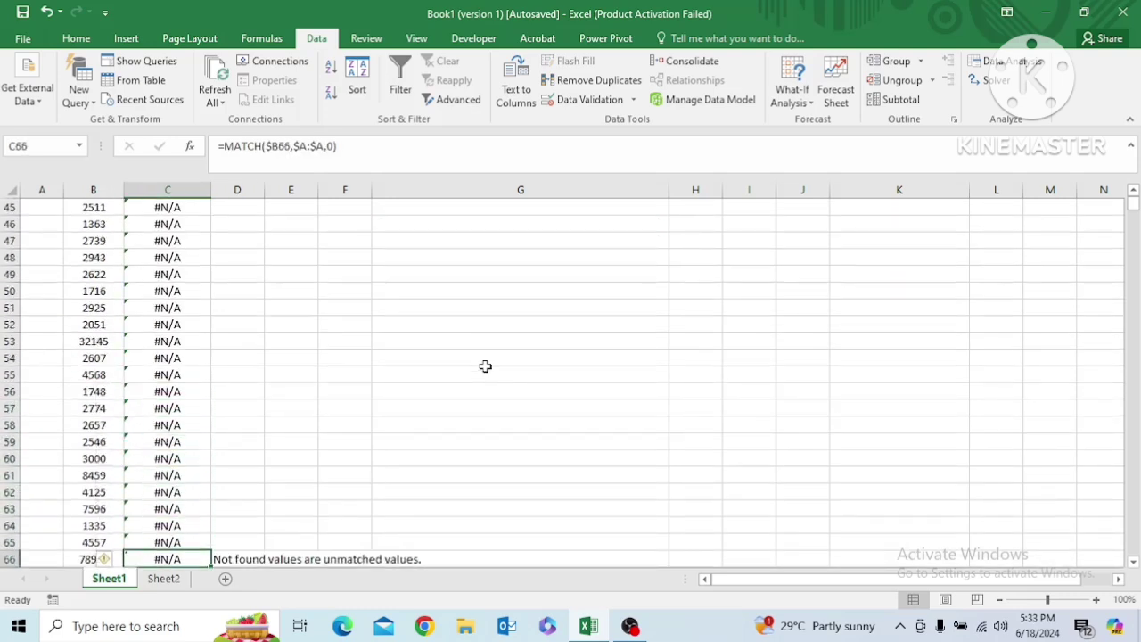
{"action": "key", "text": "Up"}
{"action": "key", "text": "Up"}
{"action": "key", "text": "Up"}
{"action": "key", "text": "Up"}
{"action": "key", "text": "Up"}
{"action": "key", "text": "Up"}
{"action": "key", "text": "Up"}
{"action": "key", "text": "Up"}
{"action": "key", "text": "Up"}
{"action": "key", "text": "Up"}
{"action": "key", "text": "Up"}
{"action": "key", "text": "Up"}
{"action": "key", "text": "Up"}
{"action": "key", "text": "Up"}
{"action": "key", "text": "Up"}
{"action": "key", "text": "Up"}
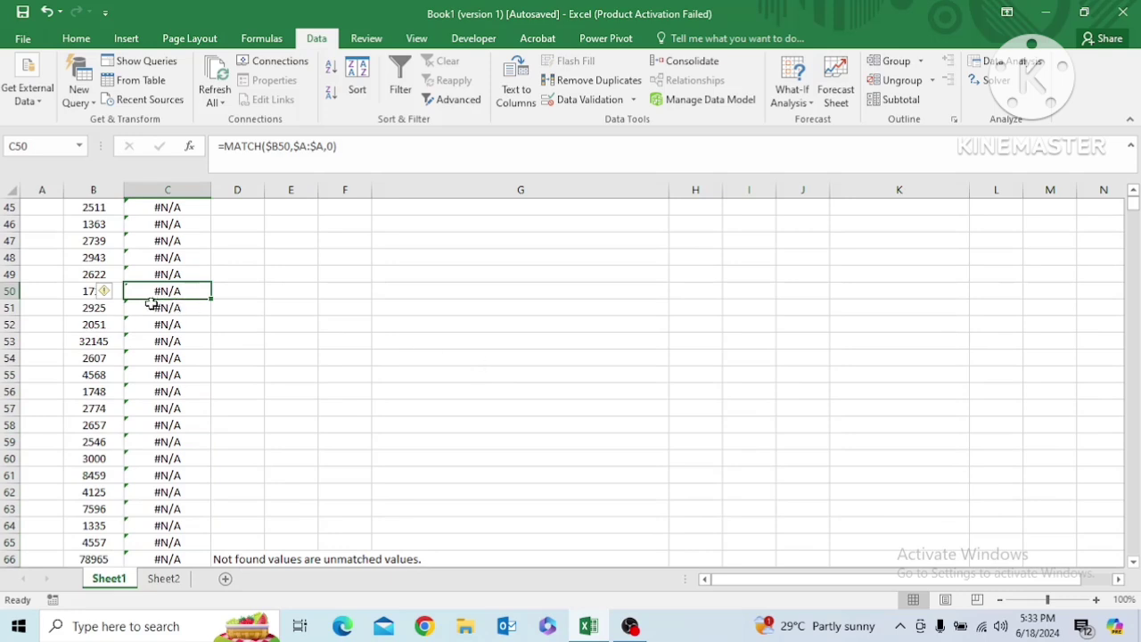
Enter the note "These N/A means not matching values." in D50 beside the MATCH results
{"action": "left_click", "coordinate": [233, 288]}
{"action": "type", "text": "Thes"}
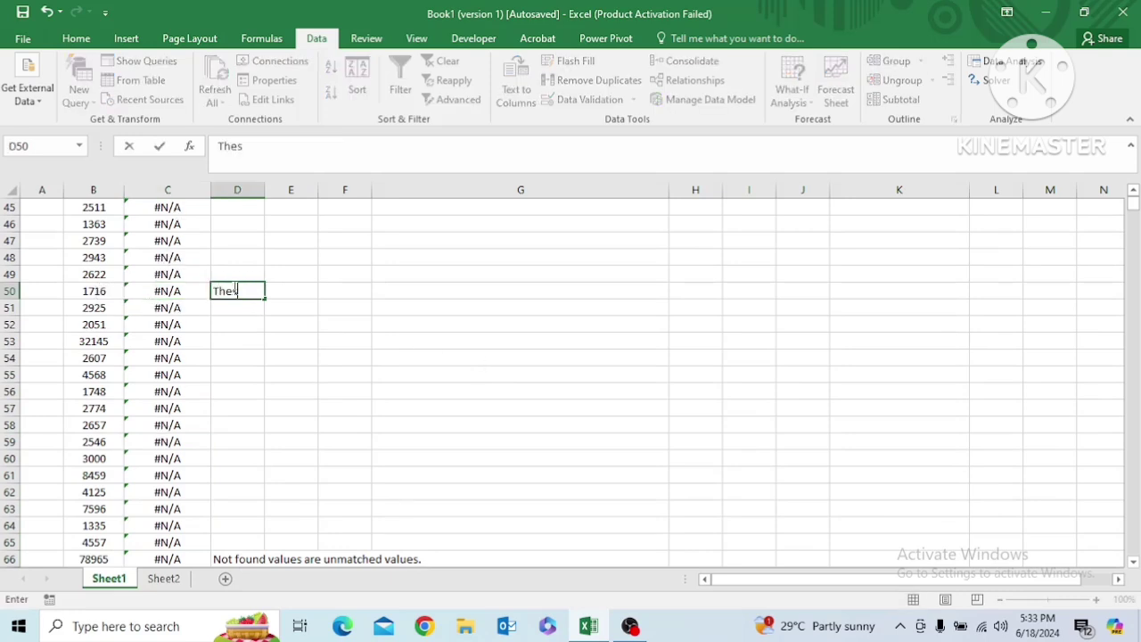
{"action": "type", "text": "e N/A measn"}
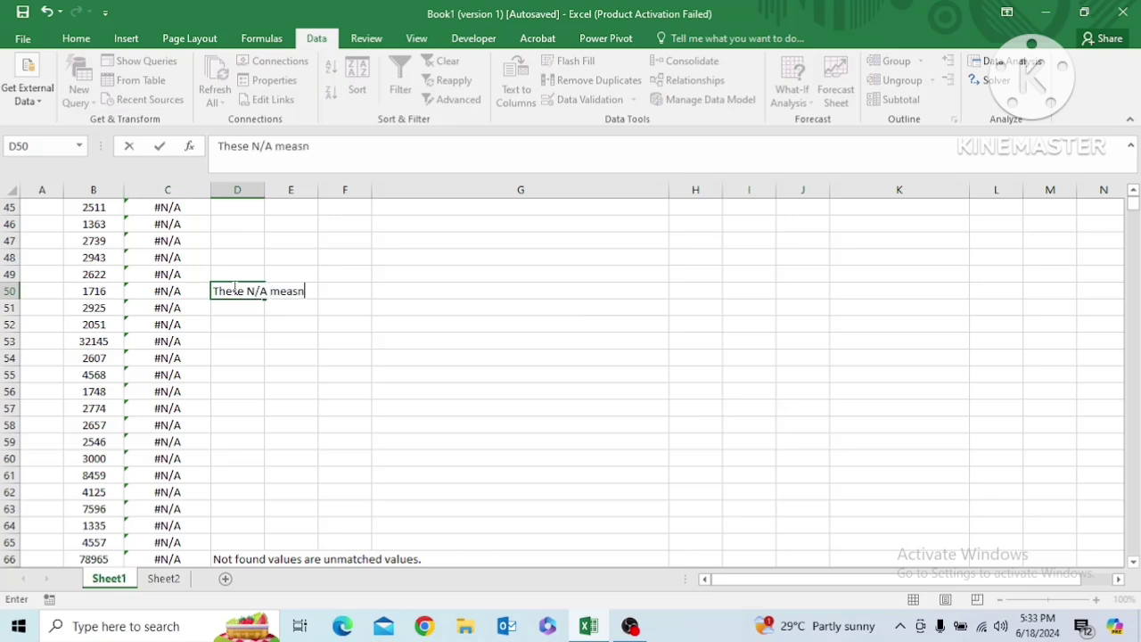
{"action": "key", "text": "BackSpace"}
{"action": "key", "text": "BackSpace"}
{"action": "type", "text": "ns not matchin"}
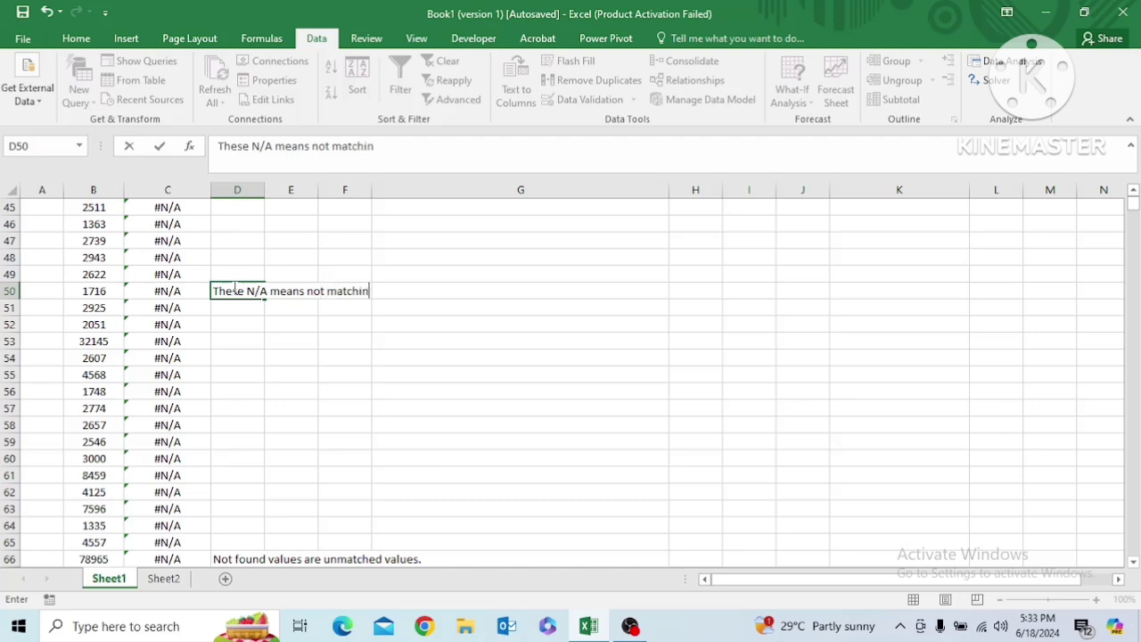
{"action": "type", "text": "g values o"}
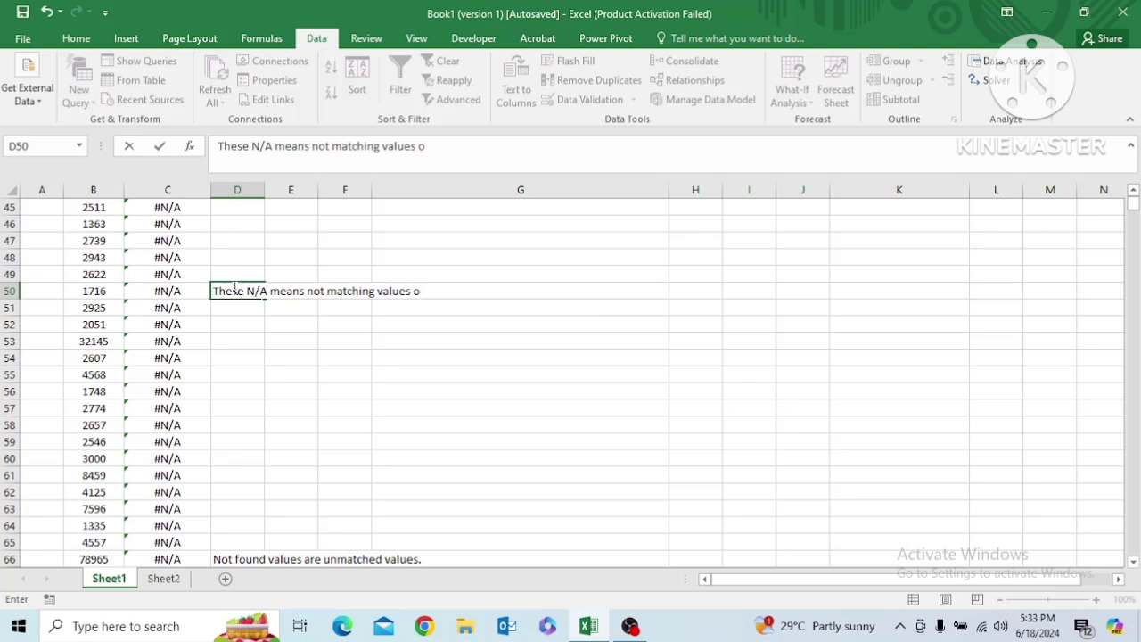
{"action": "key", "text": "BackSpace"}
{"action": "left_click", "coordinate": [248, 308]}
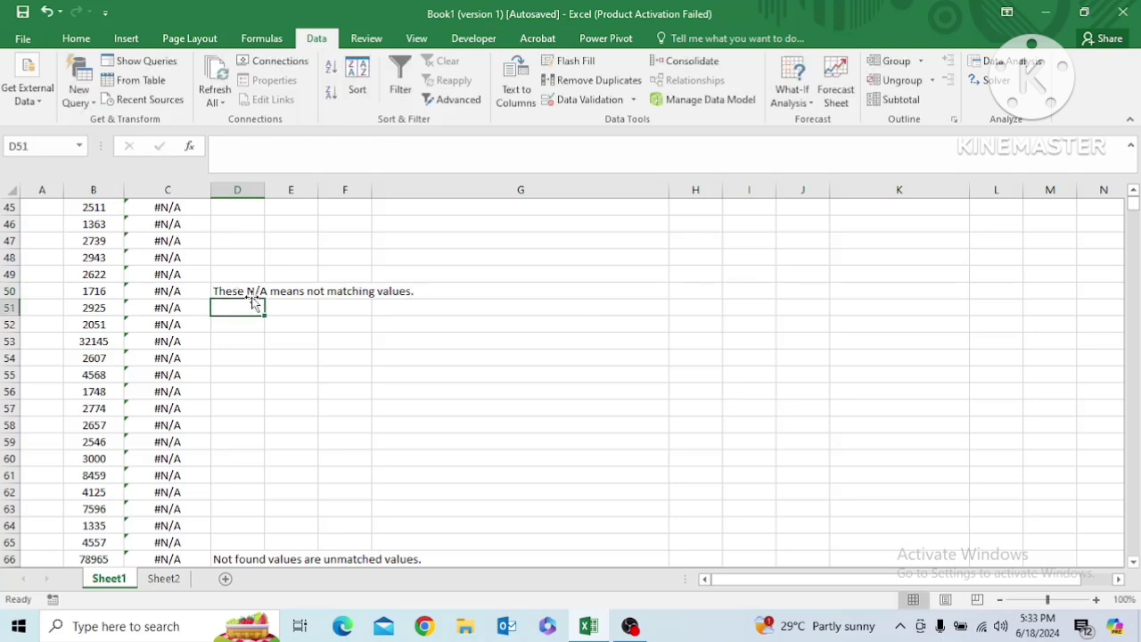
Wrap the C2 MATCH formula in IFNA with "Not Found" as the fallback: =IFNA(MATCH($B2,$A:$A,0),"Not Found")
{"action": "left_click", "coordinate": [160, 307]}
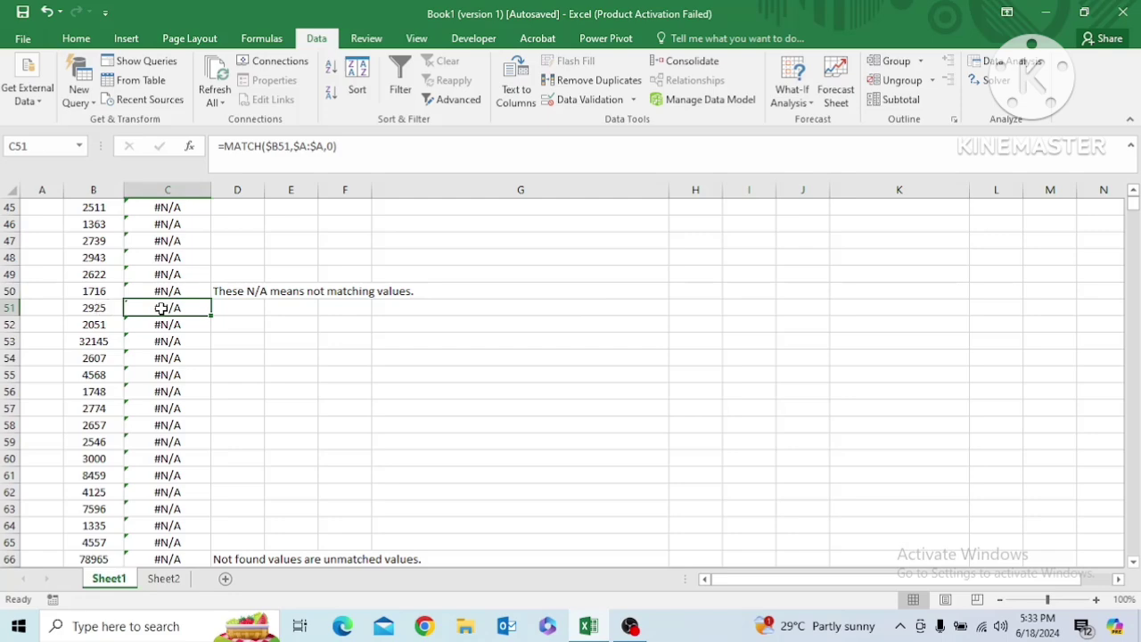
{"action": "key", "text": "ctrl+Up"}
{"action": "key", "text": "Down"}
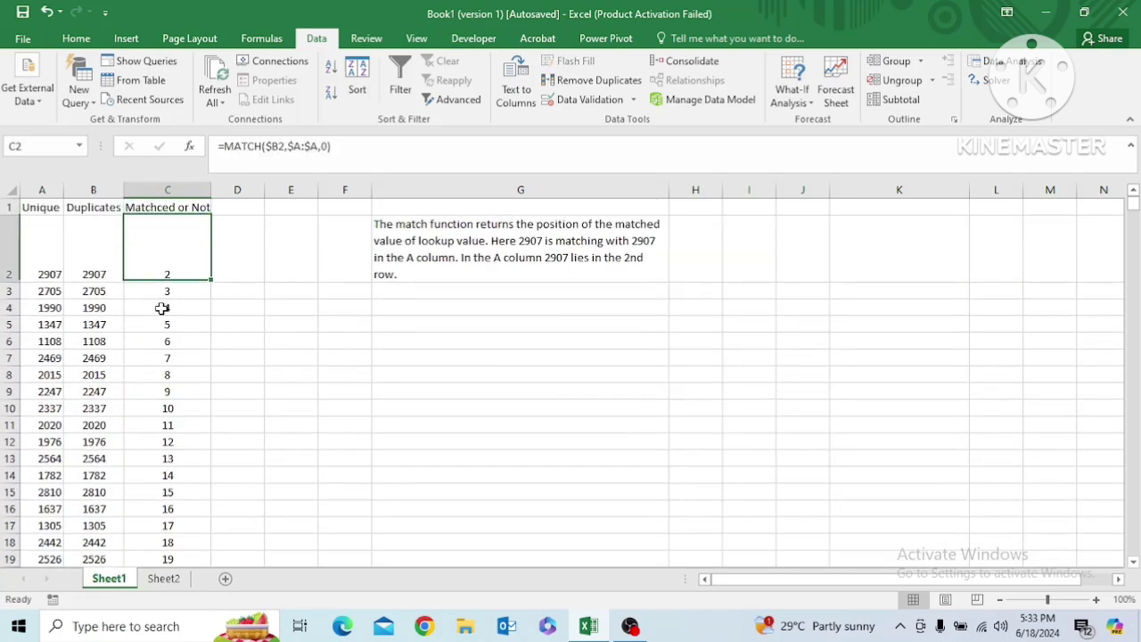
{"action": "left_click", "coordinate": [226, 146]}
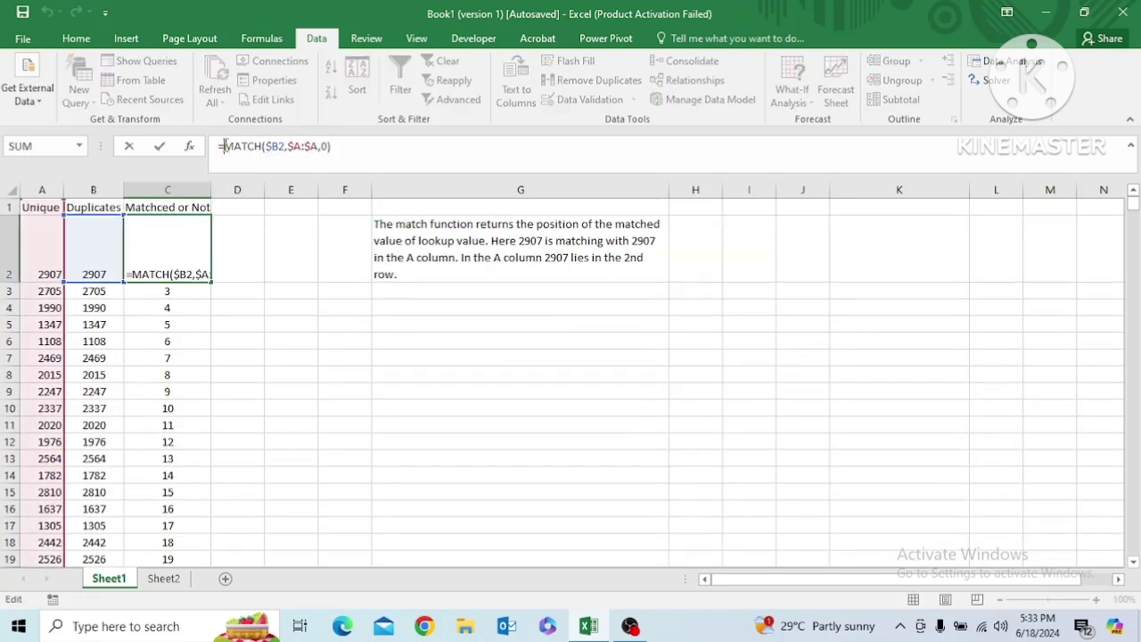
{"action": "type", "text": "if"}
{"action": "key", "text": "Down"}
{"action": "key", "text": "Down"}
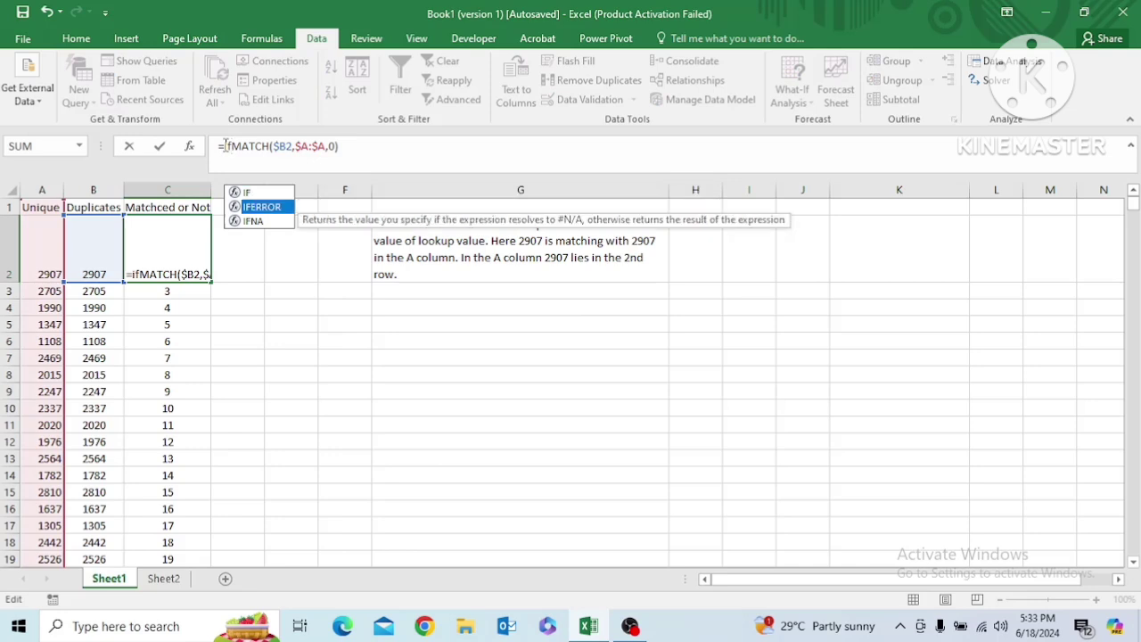
{"action": "key", "text": "Tab"}
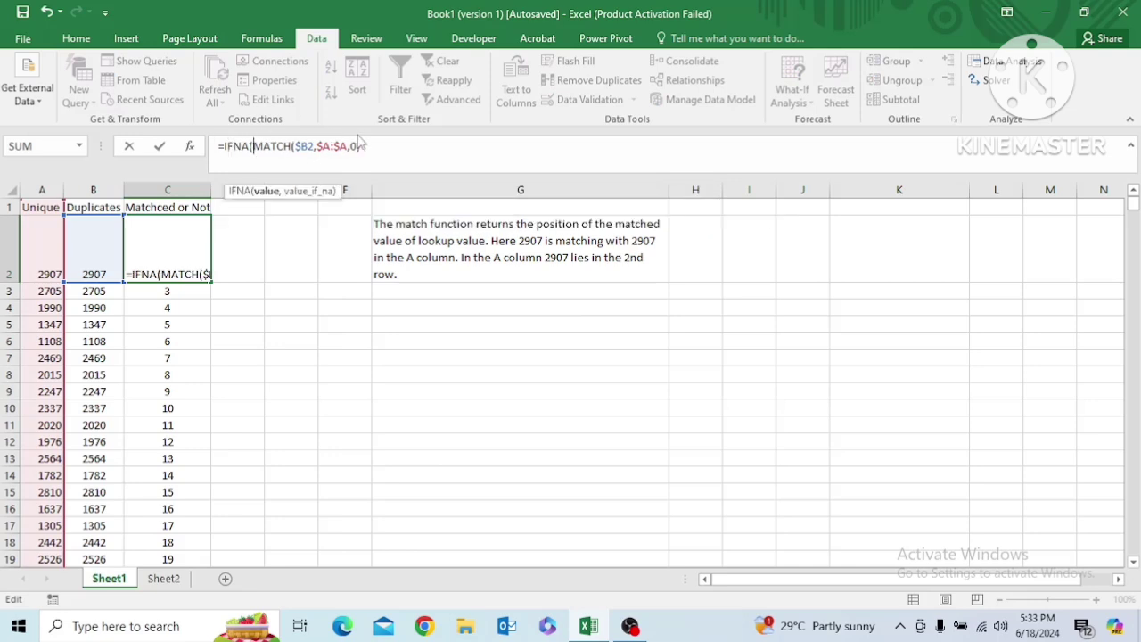
{"action": "type", "text": ","}
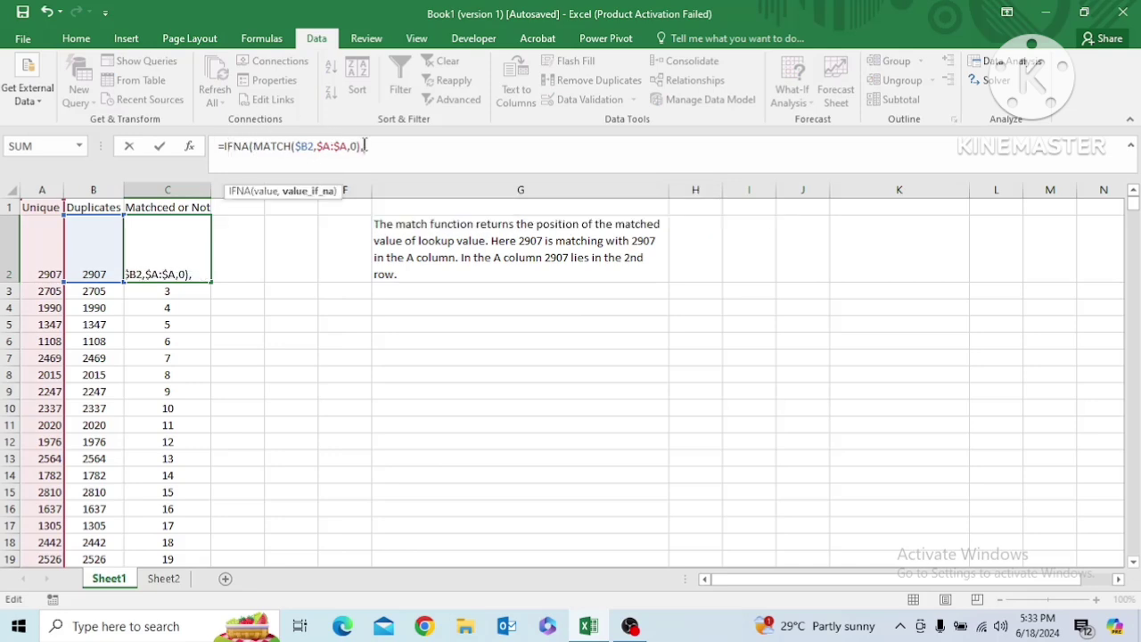
{"action": "type", "text": "\"Not"}
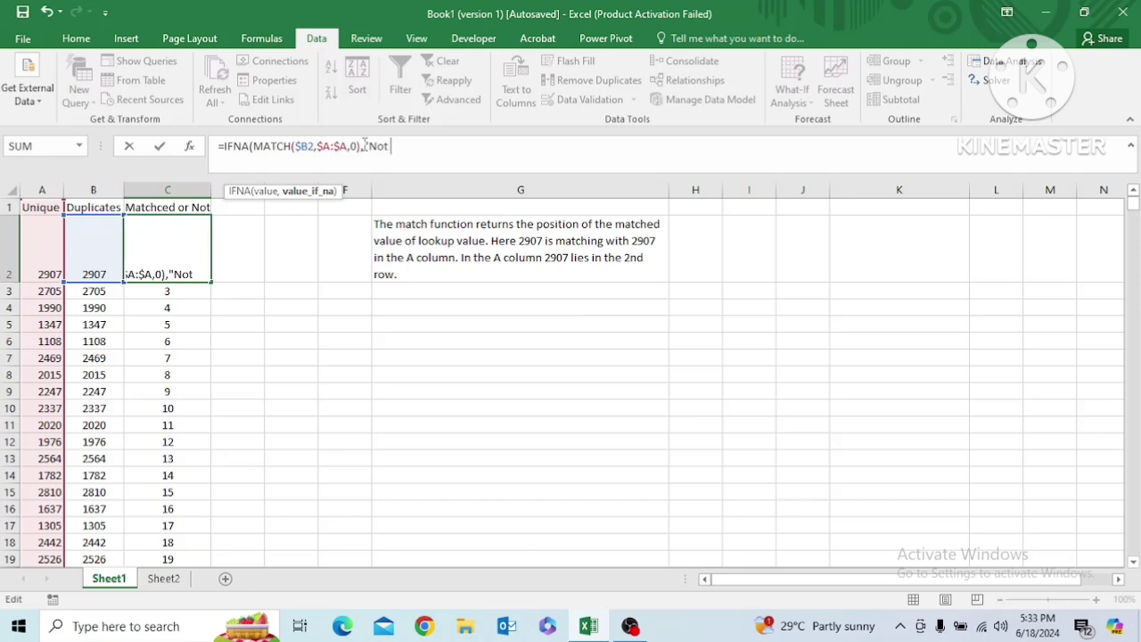
{"action": "type", "text": " Found\""}
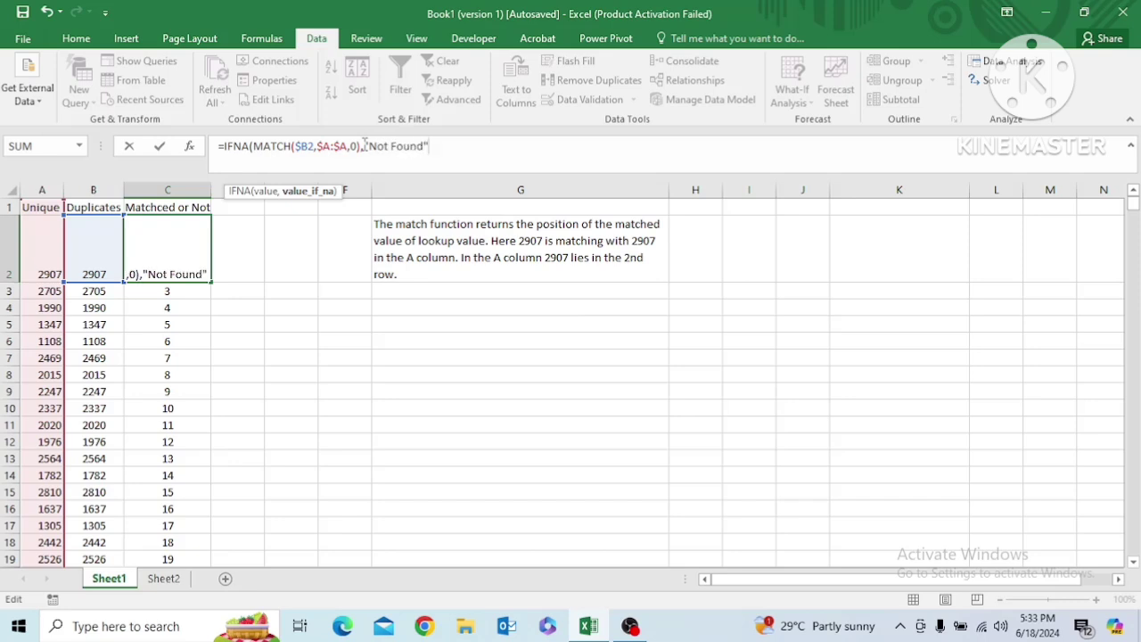
{"action": "type", "text": ")"}
{"action": "key", "text": "Return"}
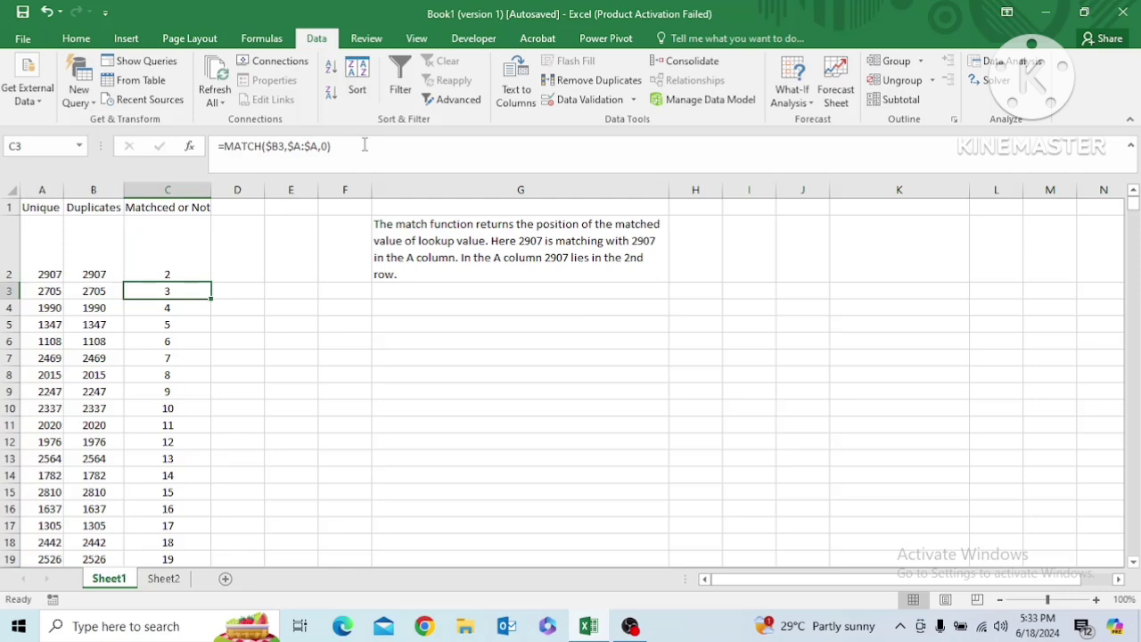
Fill the C2 IFNA formula down column C to row 66
{"action": "key", "text": "Up"}
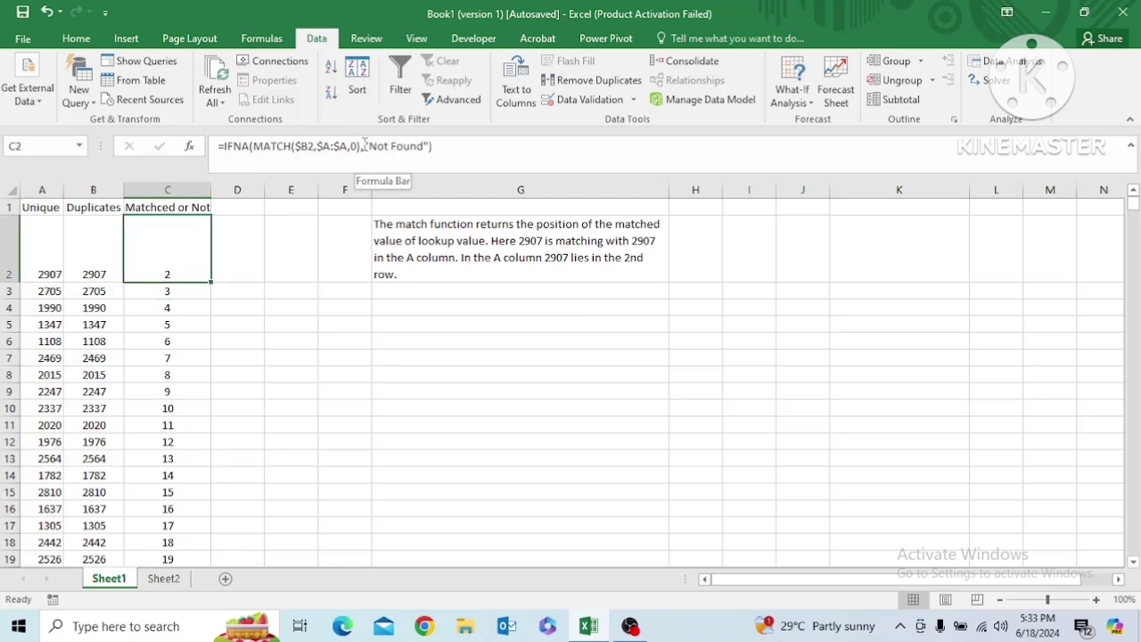
{"action": "key", "text": "ctrl+shift+Down"}
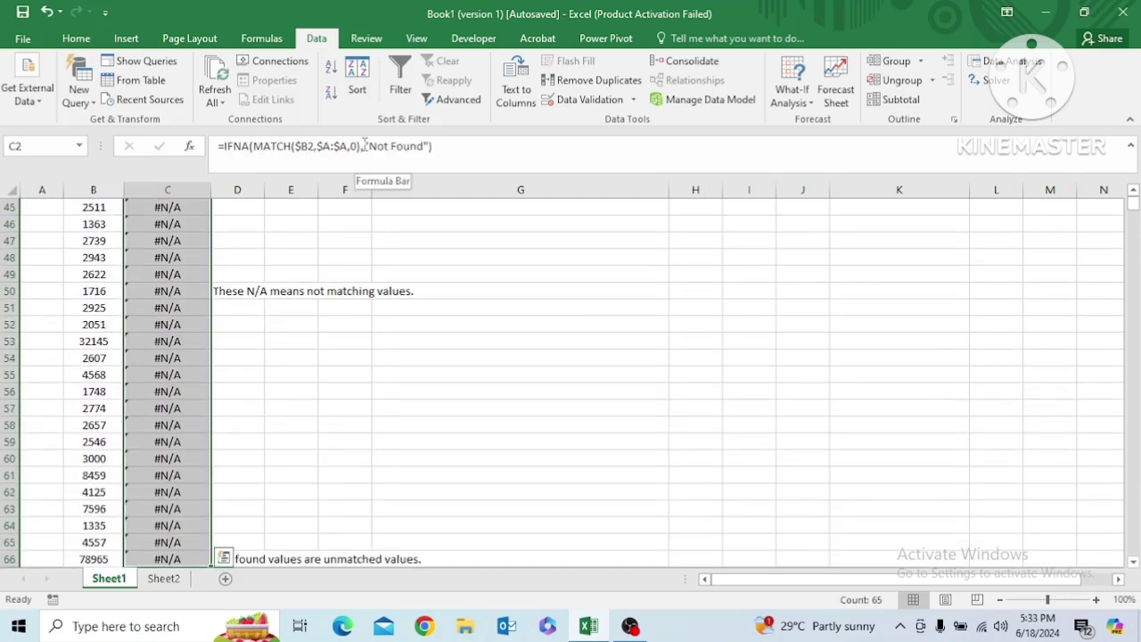
{"action": "key", "text": "ctrl+d"}
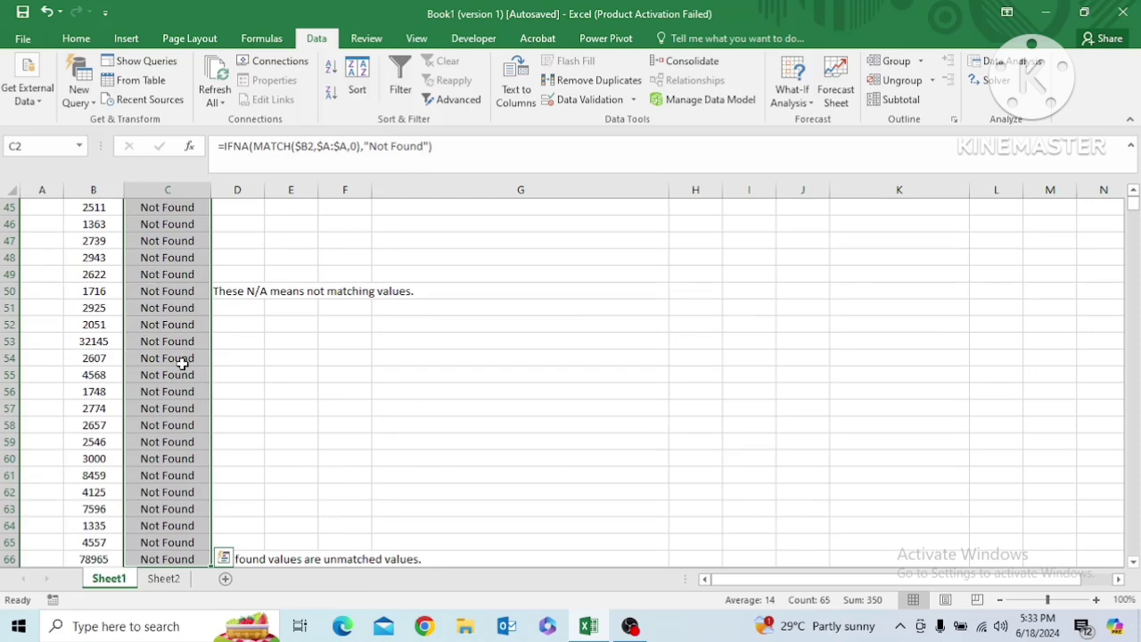
Review the IFNA results in column C from the first rows to C66 and the note beside it in D66
{"action": "left_click", "coordinate": [181, 361]}
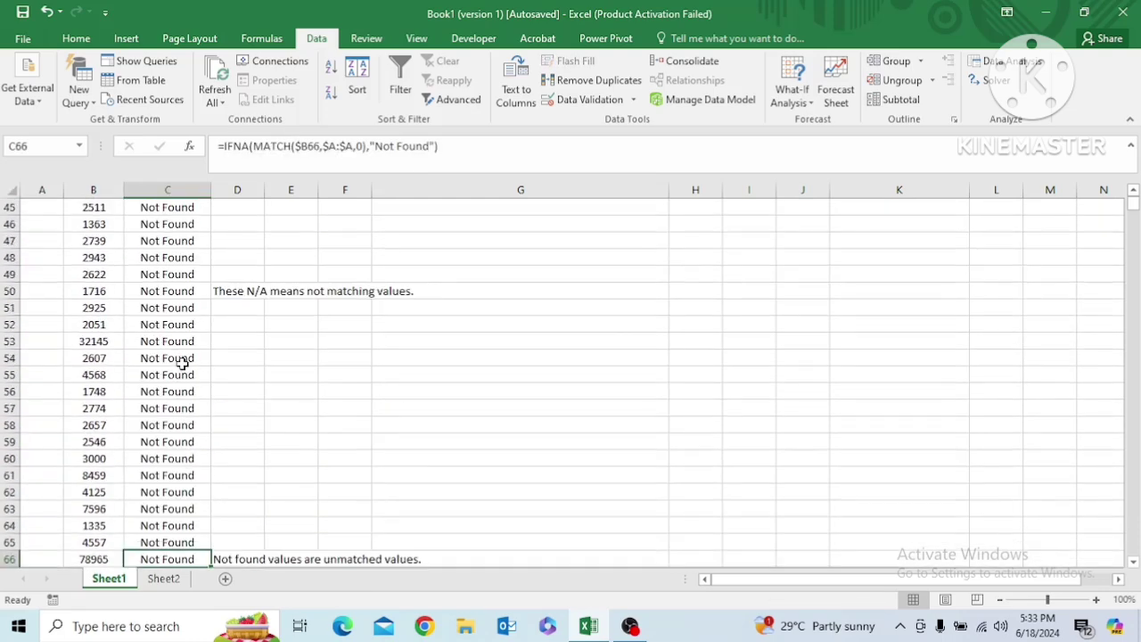
{"action": "key", "text": "Down"}
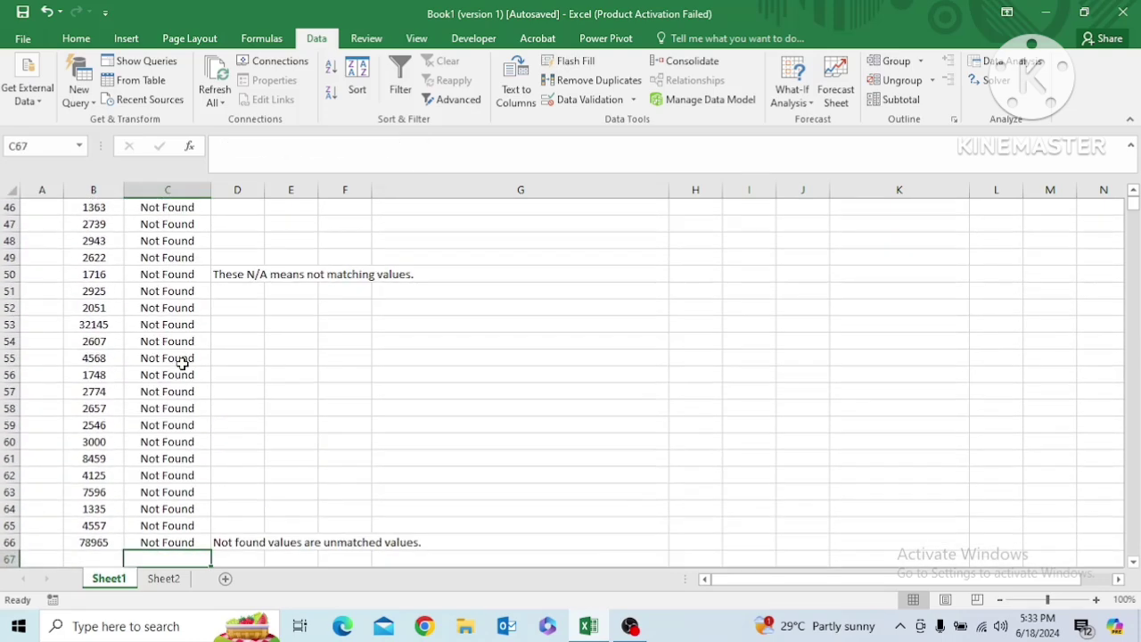
{"action": "key", "text": "Up"}
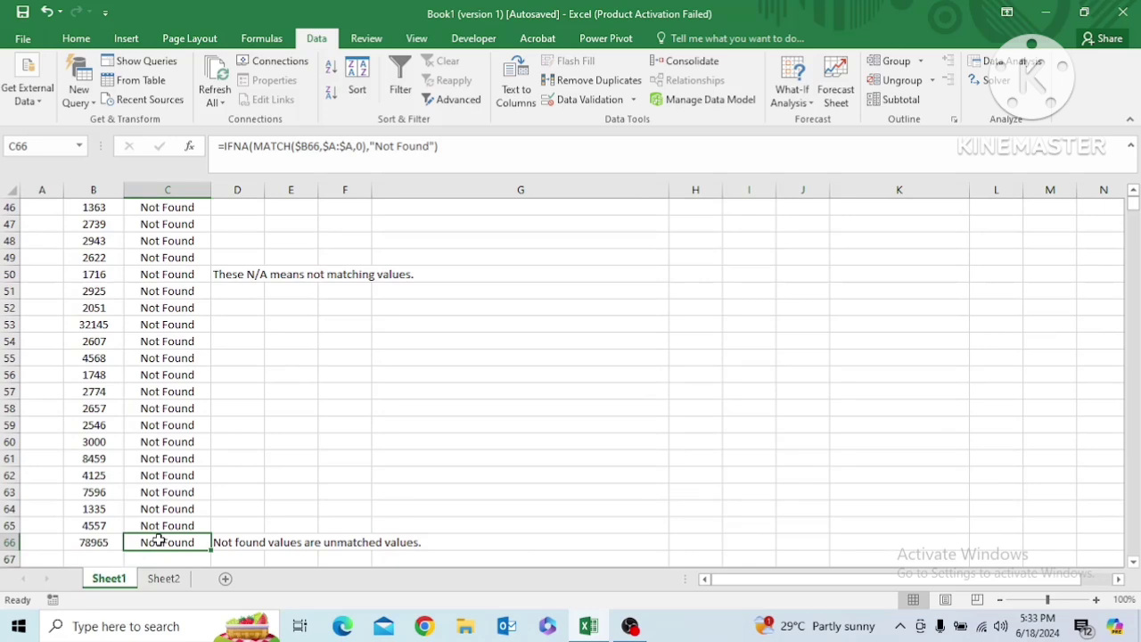
{"action": "key", "text": "Right"}
{"action": "key", "text": "Right"}
{"action": "key", "text": "Left"}
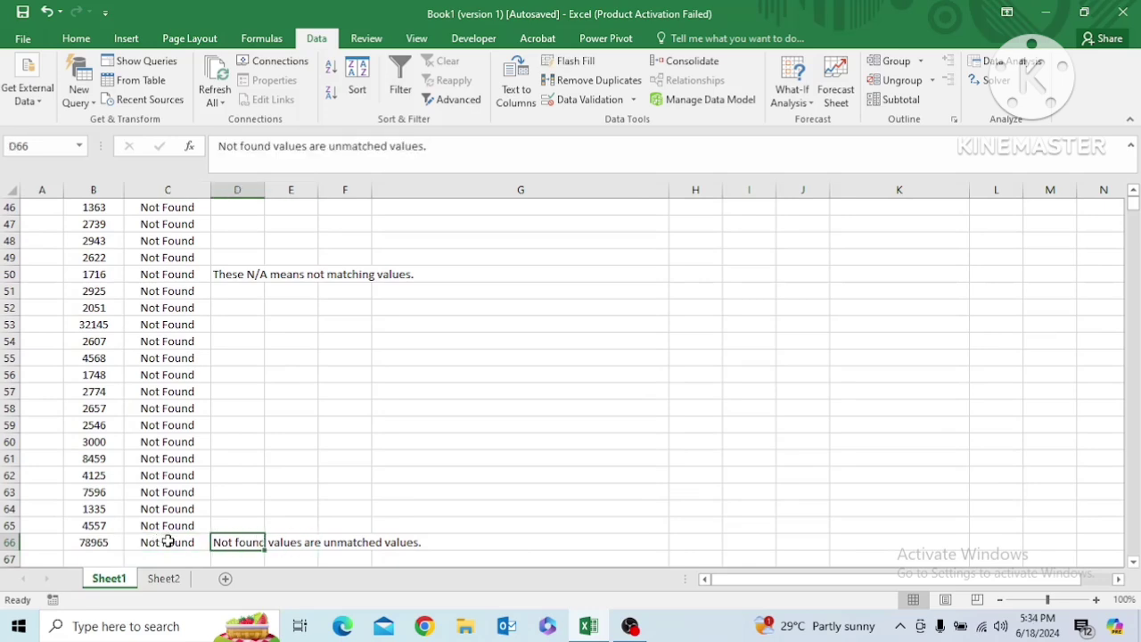
{"action": "key", "text": "Left"}
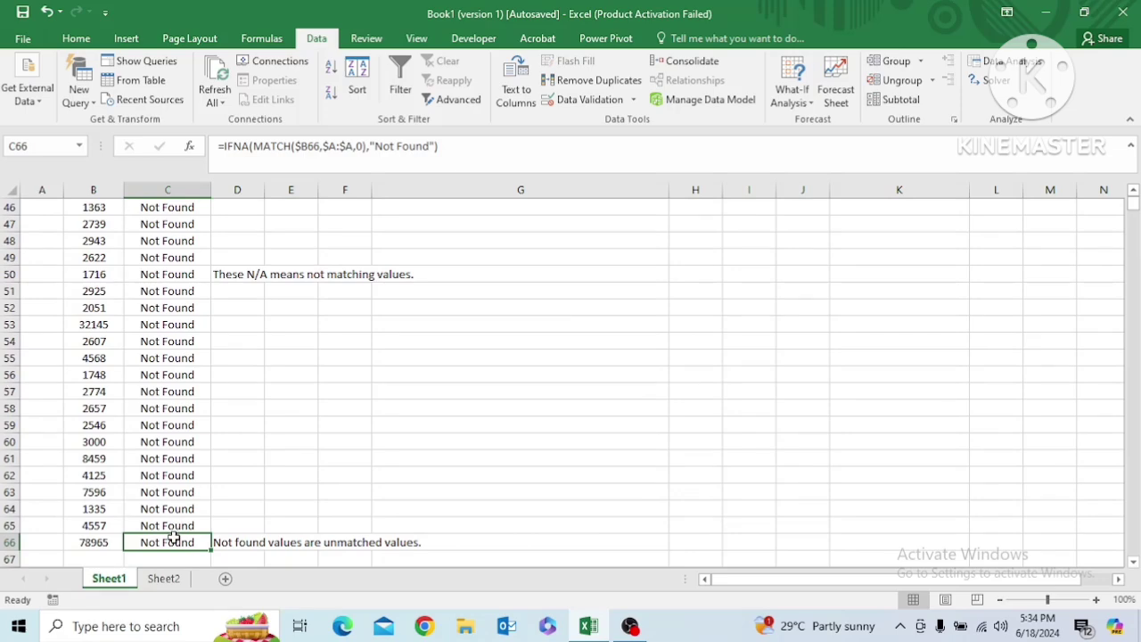
Clear the contents of column G, removing the MATCH explanation note
{"action": "key", "text": "ctrl+Up"}
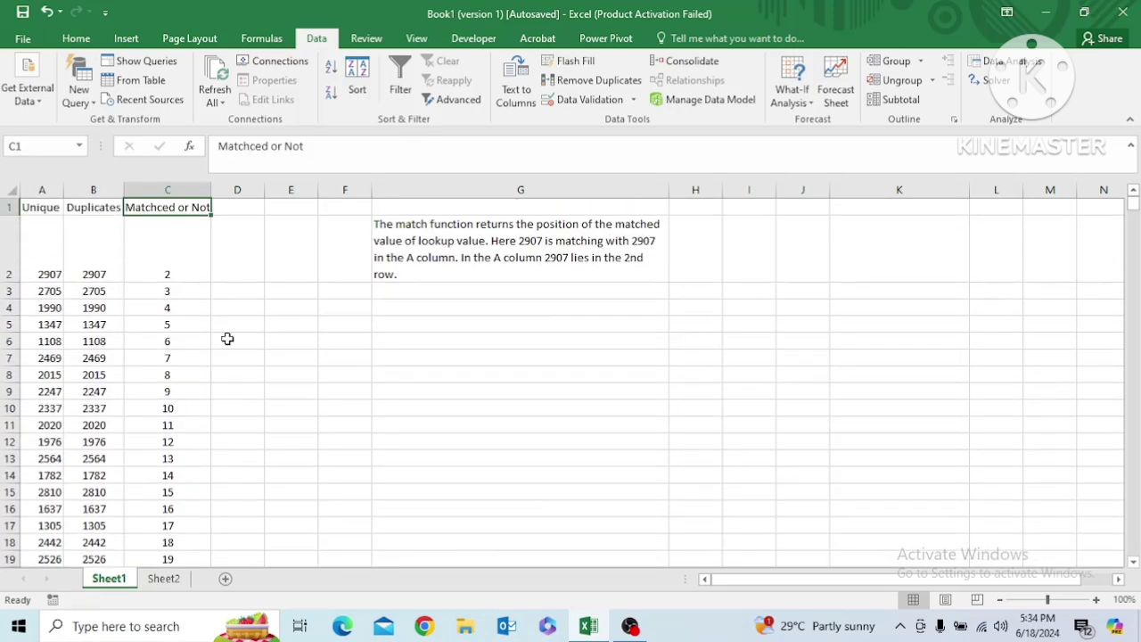
{"action": "left_click", "coordinate": [448, 193]}
{"action": "key", "text": "Delete"}
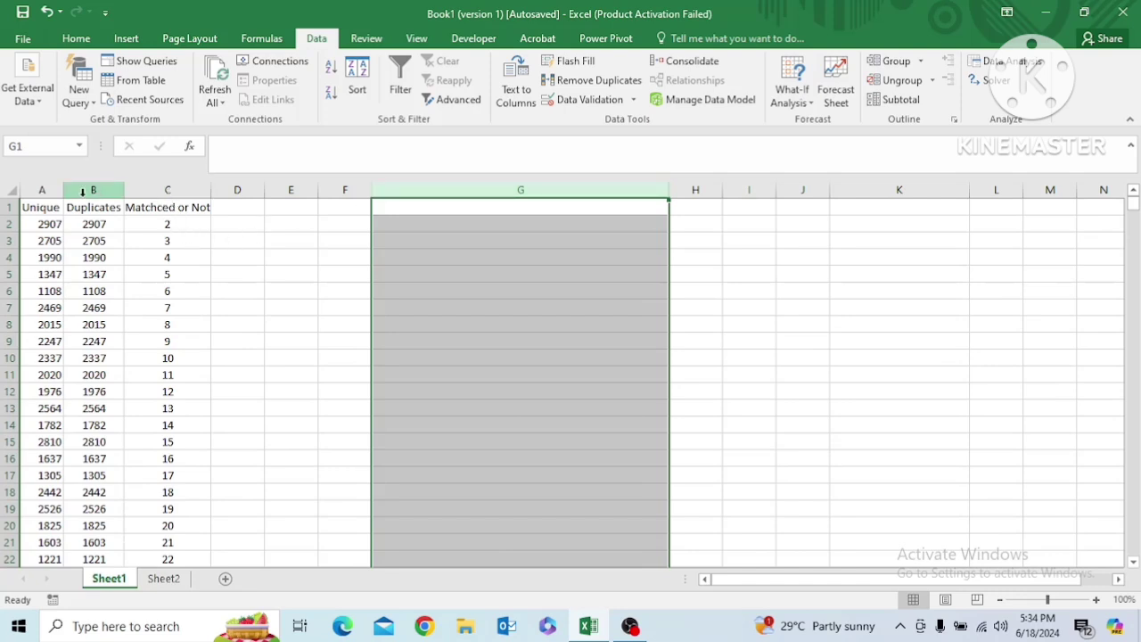
Turn on filtering for the header row A1:C1
{"action": "left_click", "coordinate": [51, 190]}
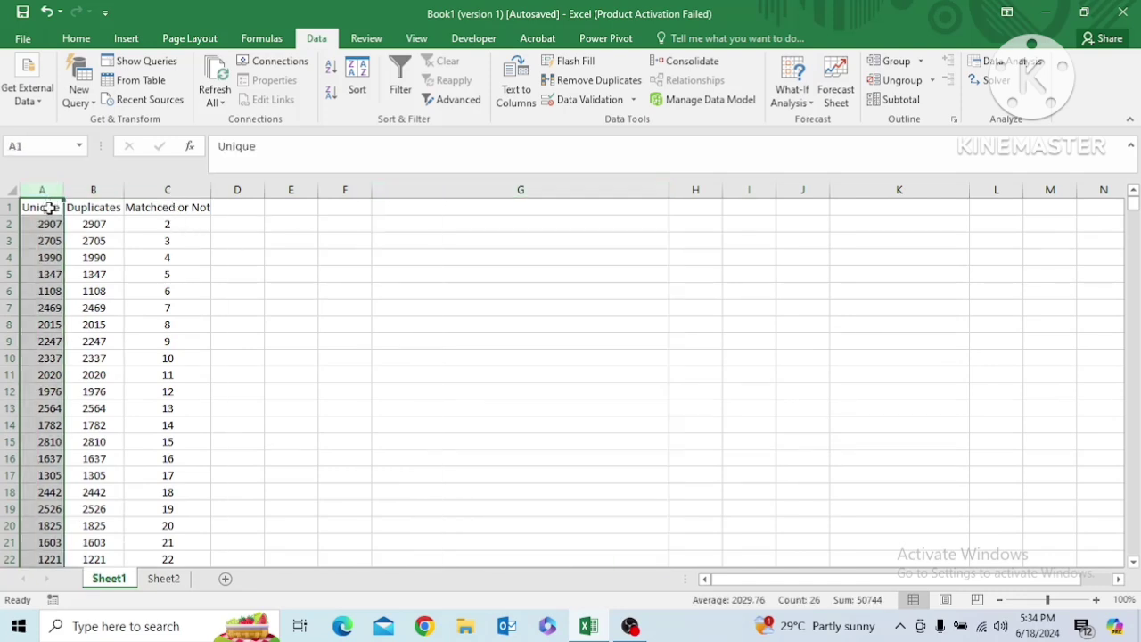
{"action": "left_click", "coordinate": [49, 207]}
{"action": "key", "text": "ctrl+shift+Right"}
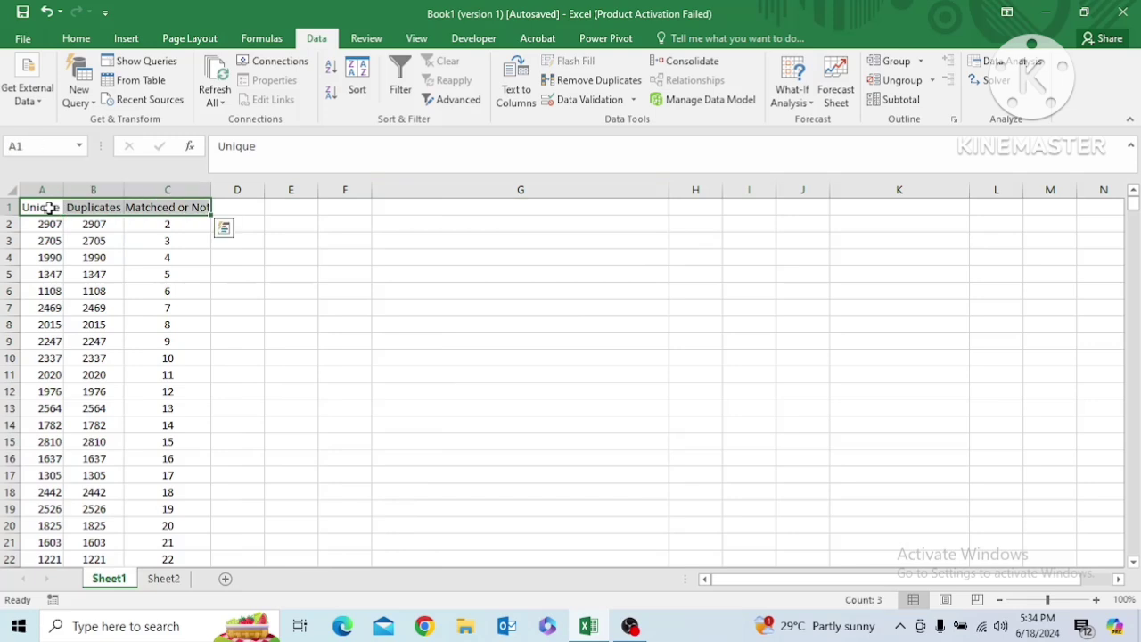
{"action": "left_click", "coordinate": [410, 87]}
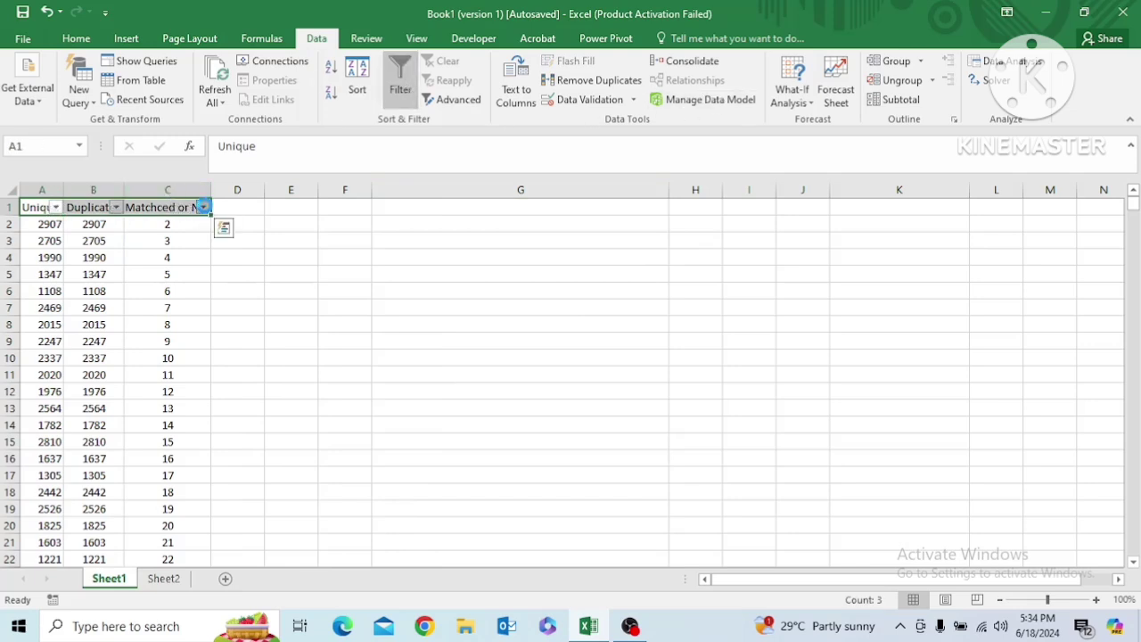
Filter the "Matchced or Not" column to show only the "Not Found" rows, searching the filter values for "not"
{"action": "left_click", "coordinate": [203, 207]}
{"action": "left_click", "coordinate": [49, 369]}
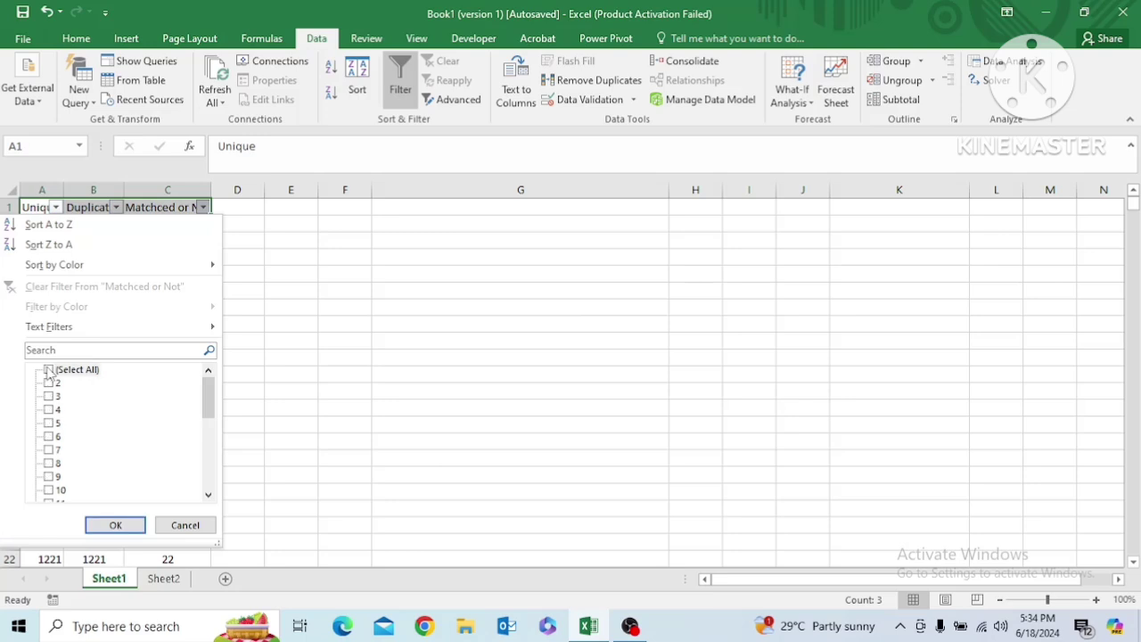
{"action": "left_click", "coordinate": [54, 351]}
{"action": "type", "text": "n"}
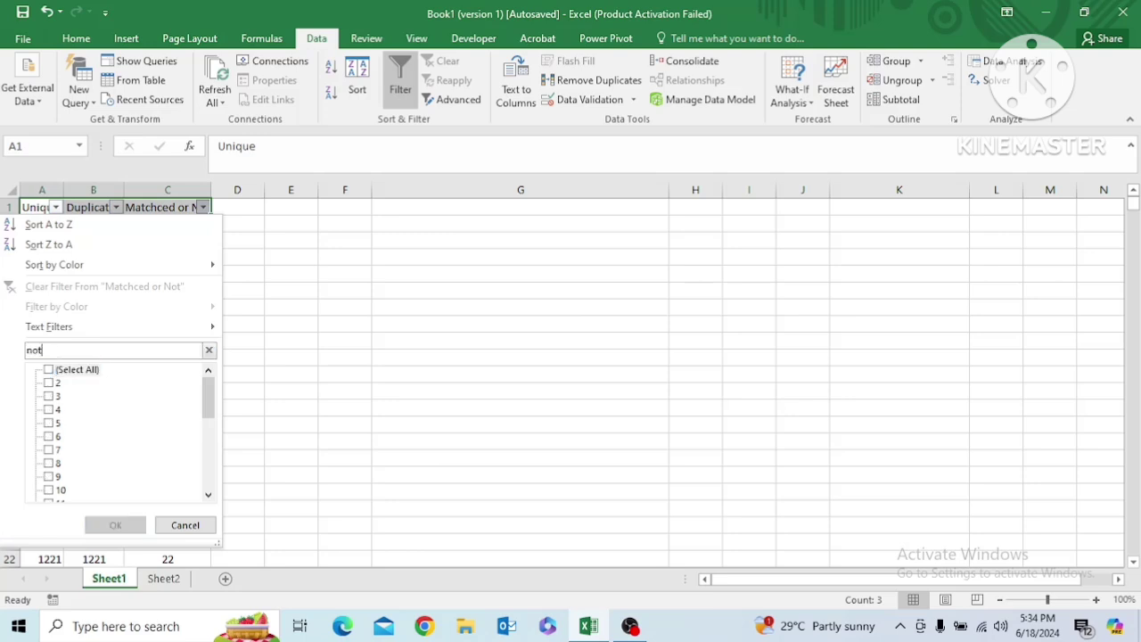
{"action": "type", "text": "ot"}
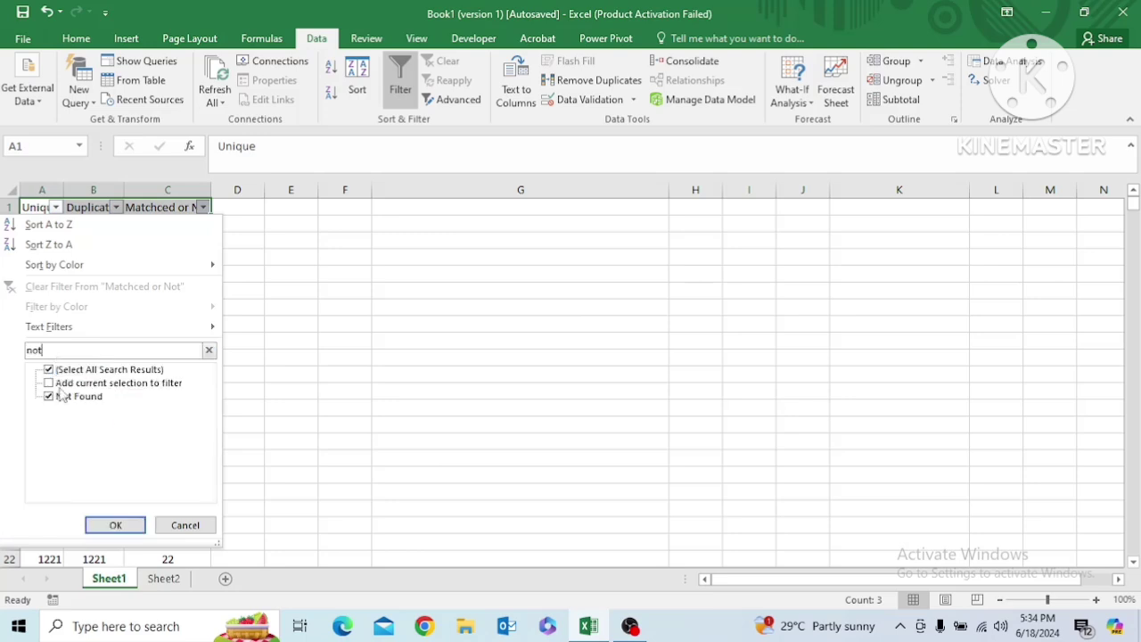
{"action": "left_click", "coordinate": [115, 525]}
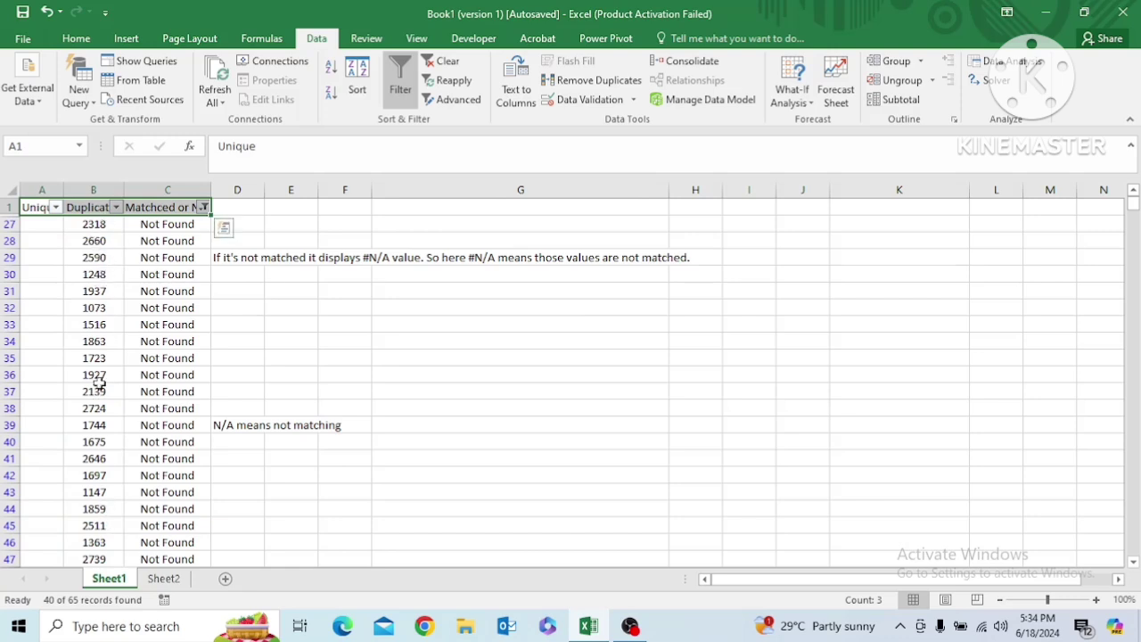
{"action": "left_click", "coordinate": [95, 224]}
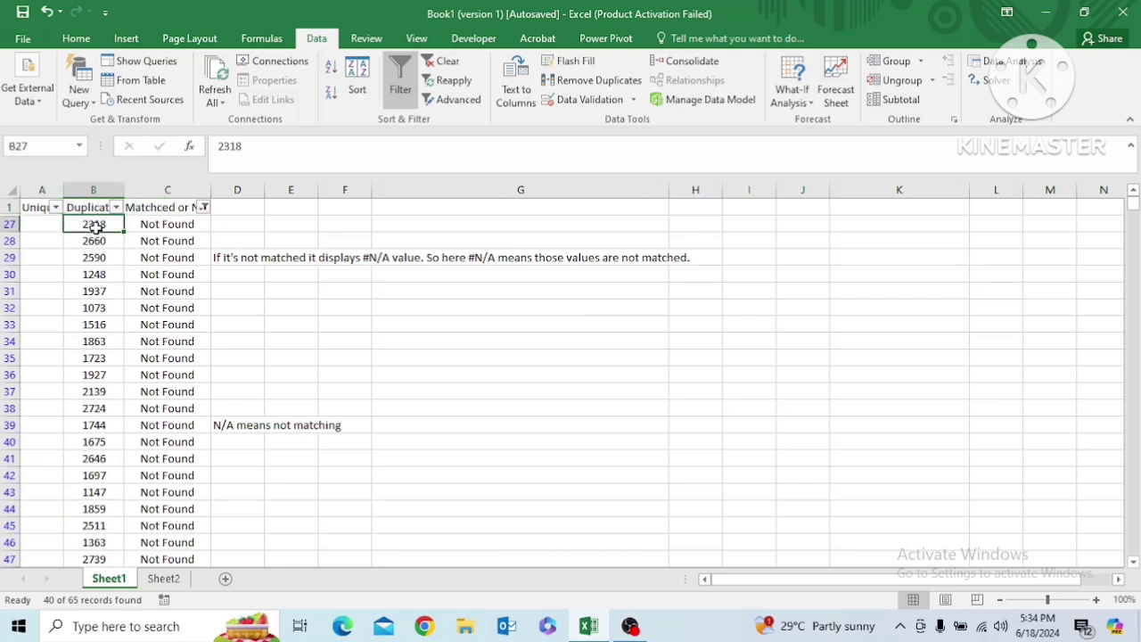
{"action": "key", "text": "ctrl+shift+Down"}
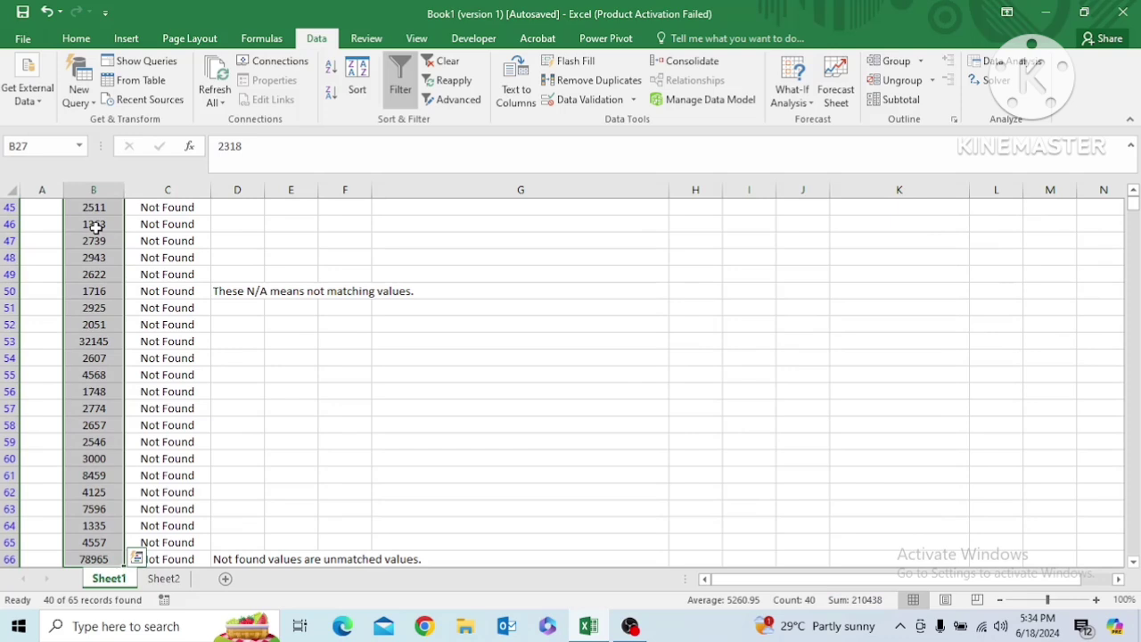
{"action": "key", "text": "ctrl+q"}
{"action": "key", "text": "Escape"}
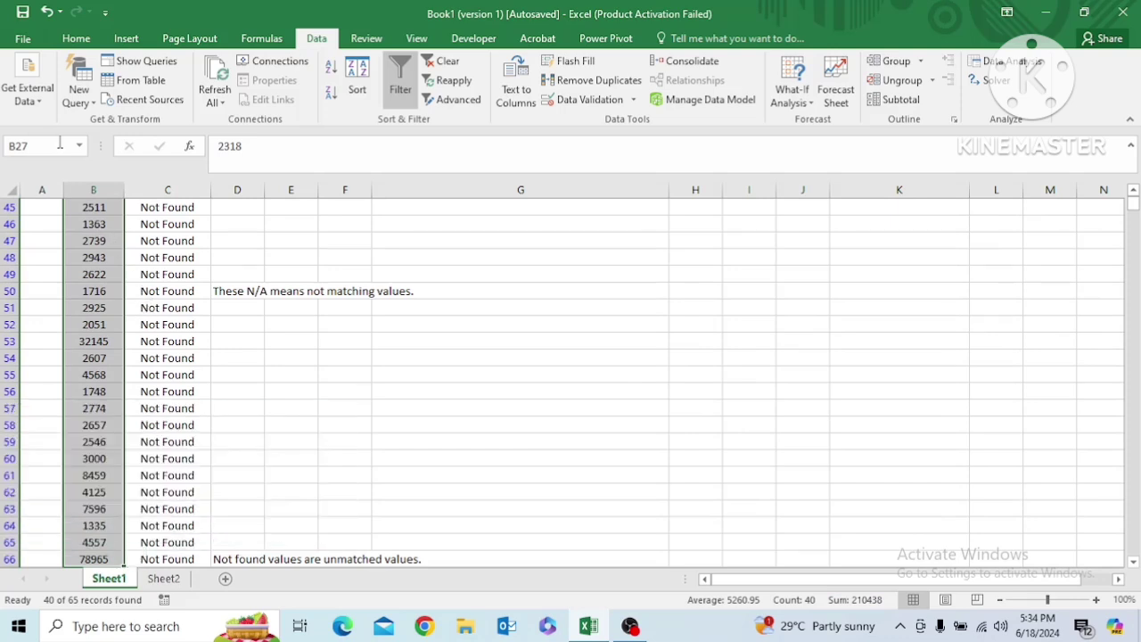
{"action": "left_click", "coordinate": [82, 186]}
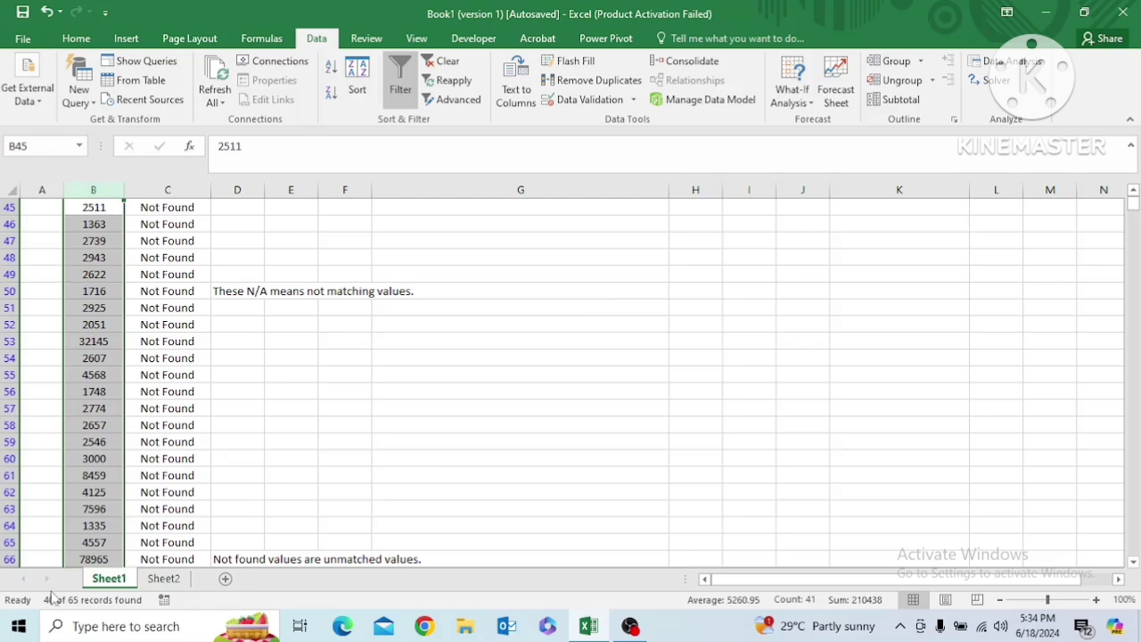
Copy the filtered unmatched values in B27:B66 and paste them into column H starting at H46
{"action": "left_click", "coordinate": [95, 375]}
{"action": "key", "text": "ctrl+Up"}
{"action": "key", "text": "Down"}
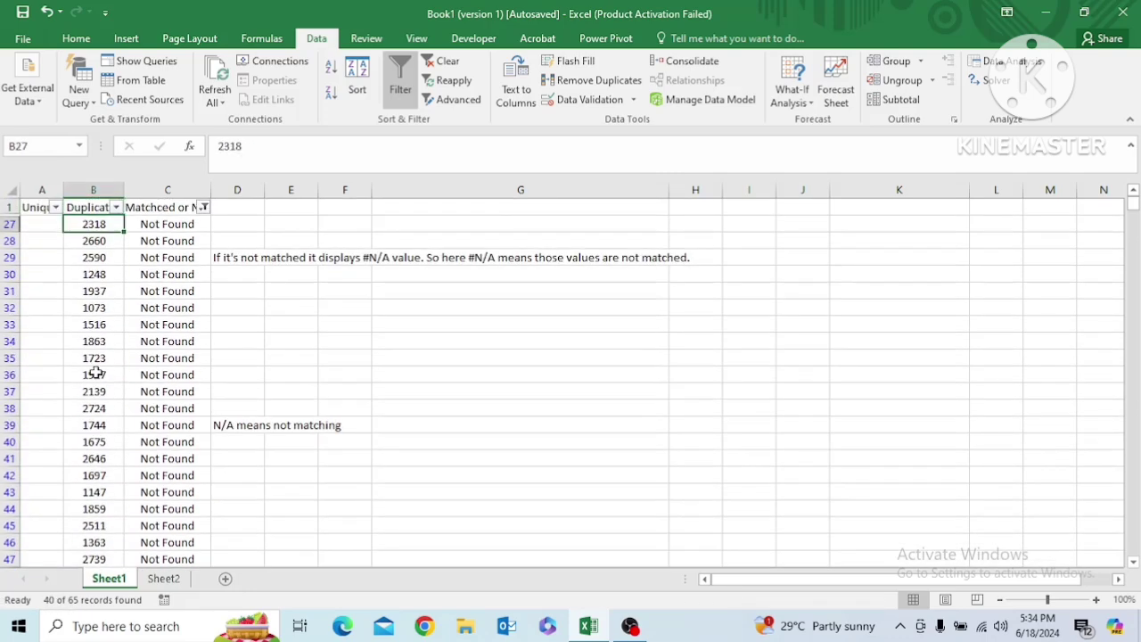
{"action": "key", "text": "ctrl+shift+Down"}
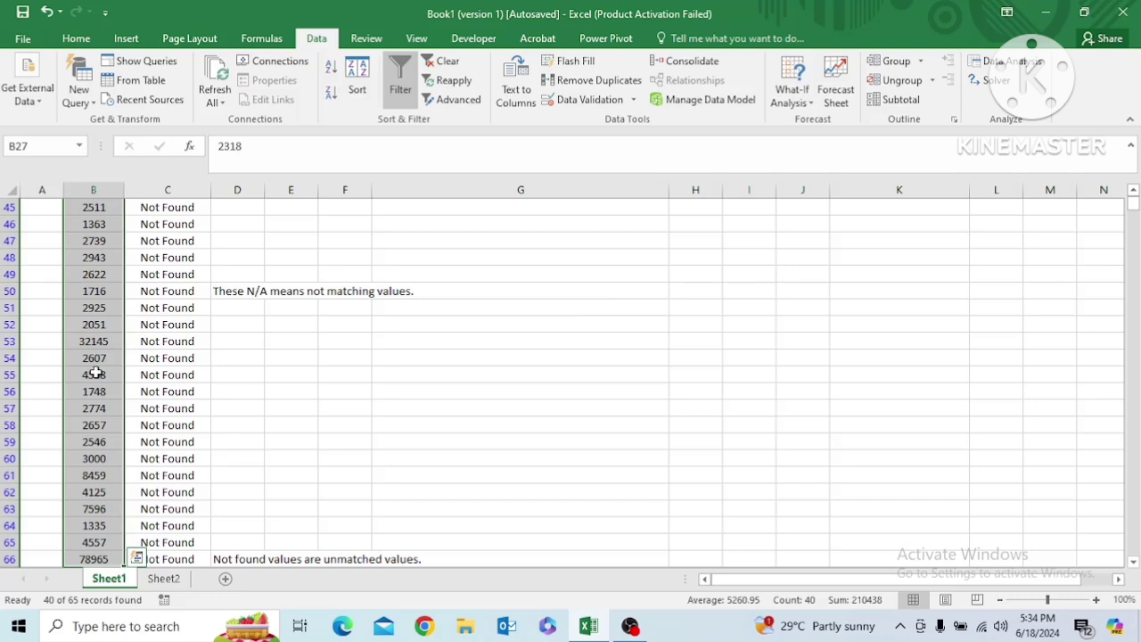
{"action": "key", "text": "ctrl+c"}
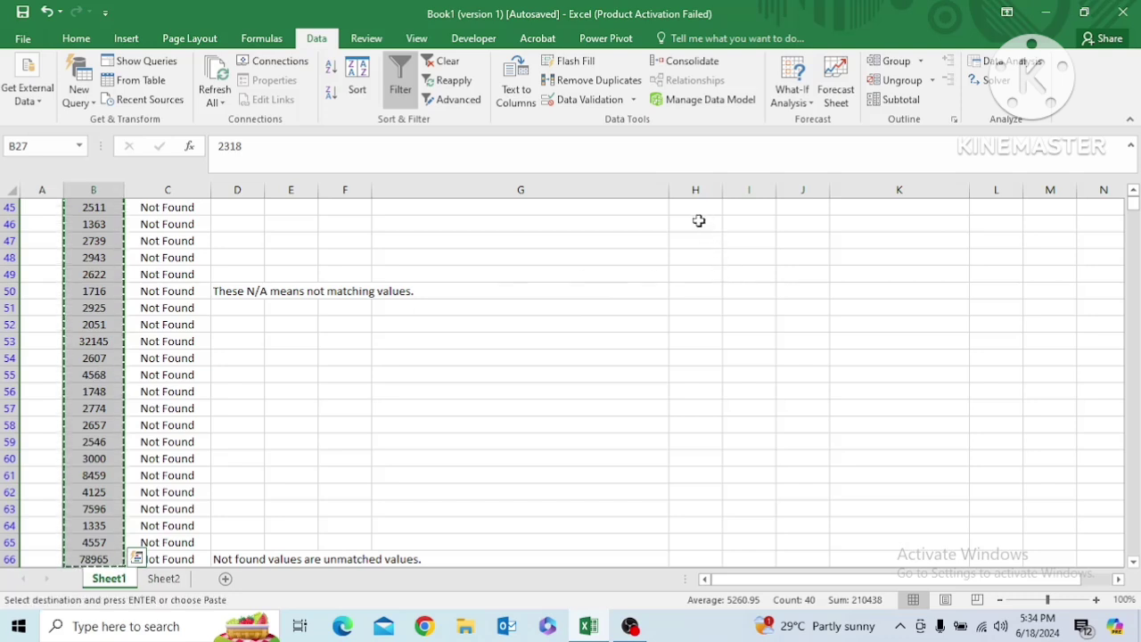
{"action": "left_click", "coordinate": [697, 221]}
{"action": "key", "text": "ctrl+v"}
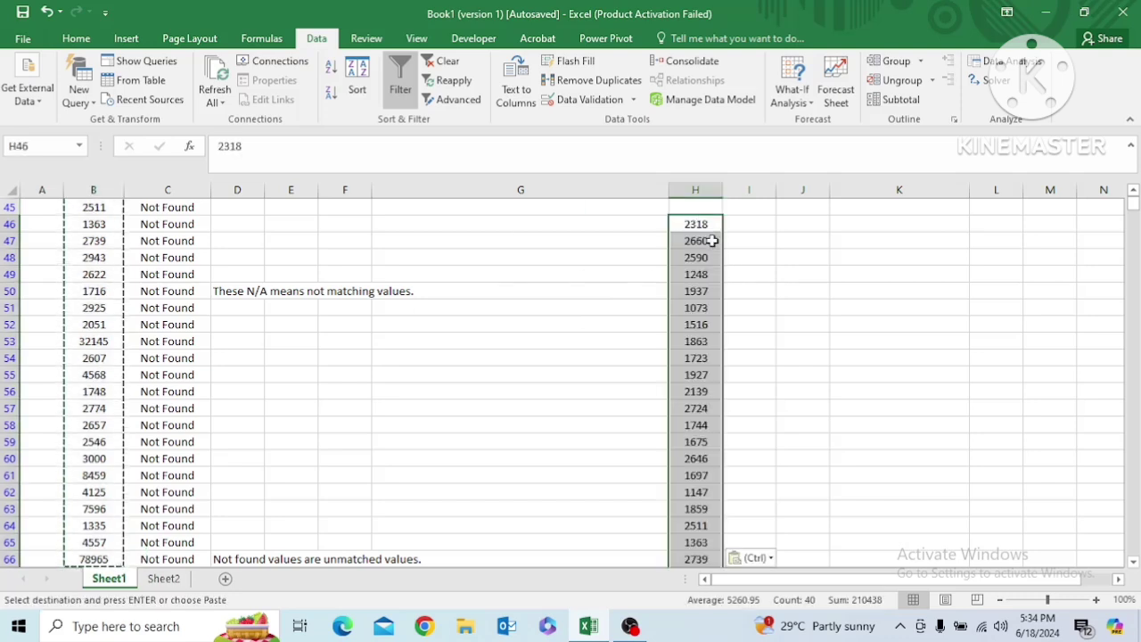
Examine the pasted list of unmatched values in column H, from H46 down to H85
{"action": "left_click", "coordinate": [706, 227]}
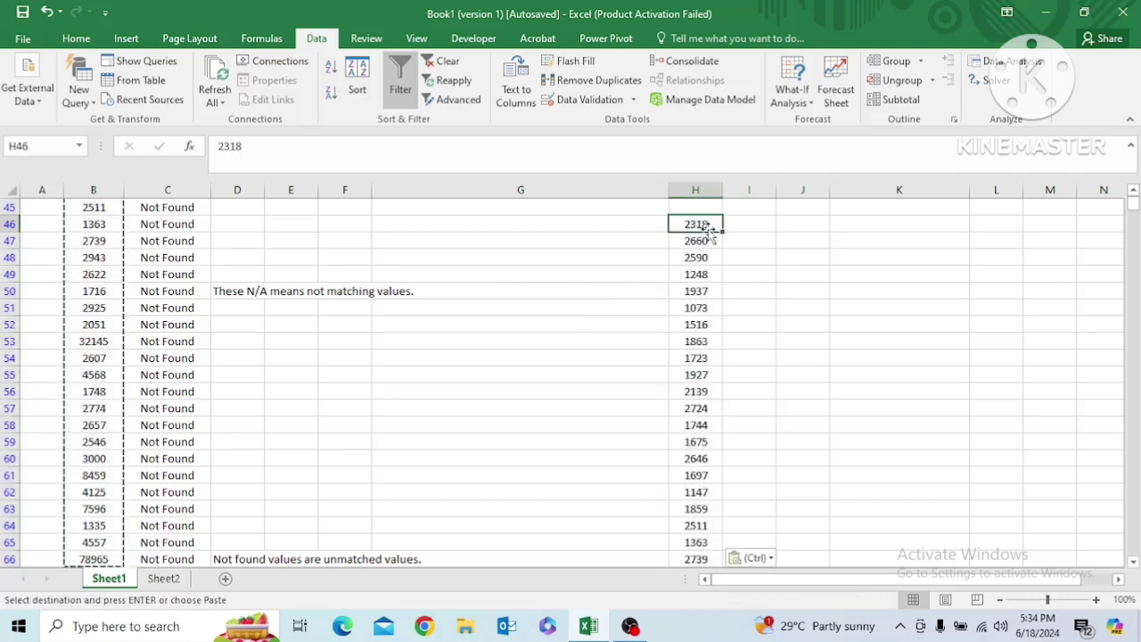
{"action": "left_click", "coordinate": [698, 189]}
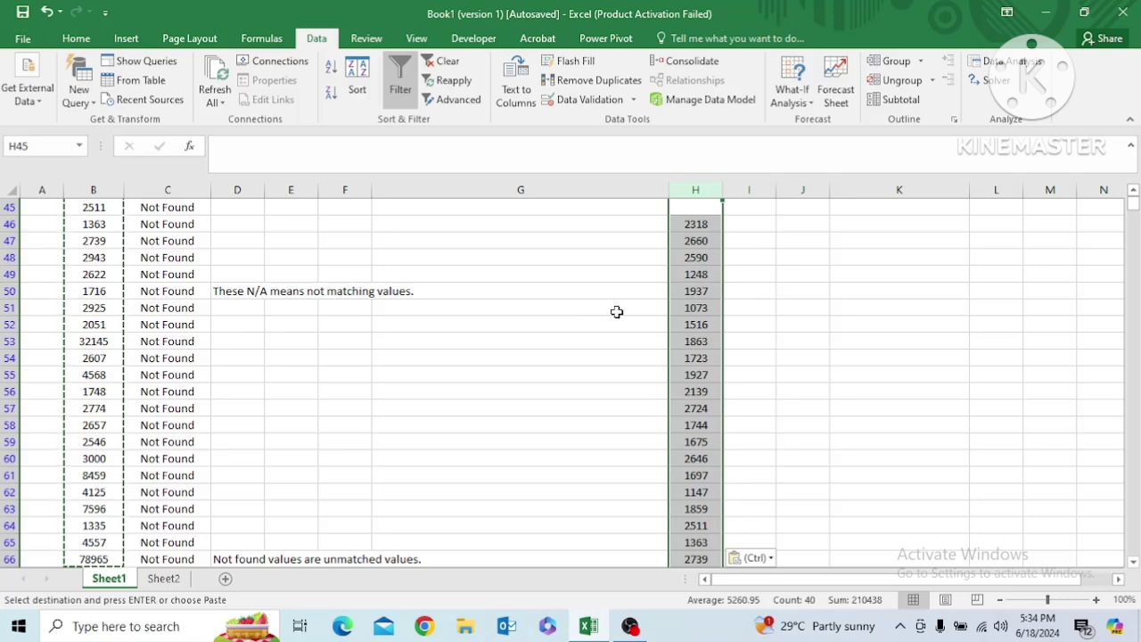
{"action": "left_click", "coordinate": [698, 229]}
{"action": "key", "text": "ctrl+Down"}
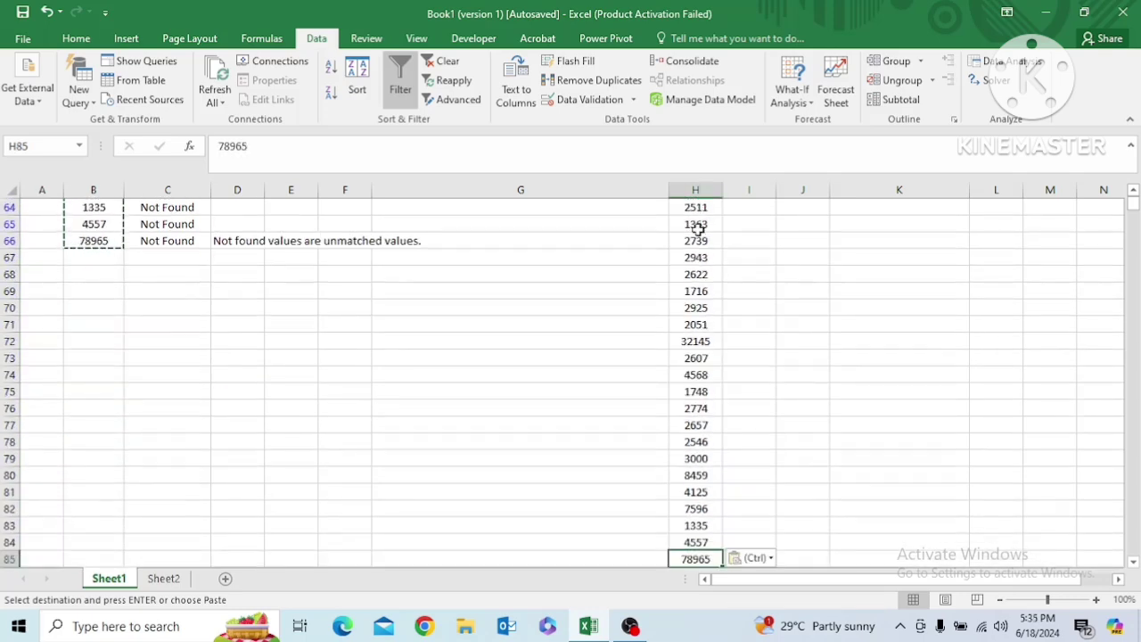
{"action": "key", "text": "ctrl+Up"}
{"action": "left_click", "coordinate": [698, 229]}
{"action": "key", "text": "Up"}
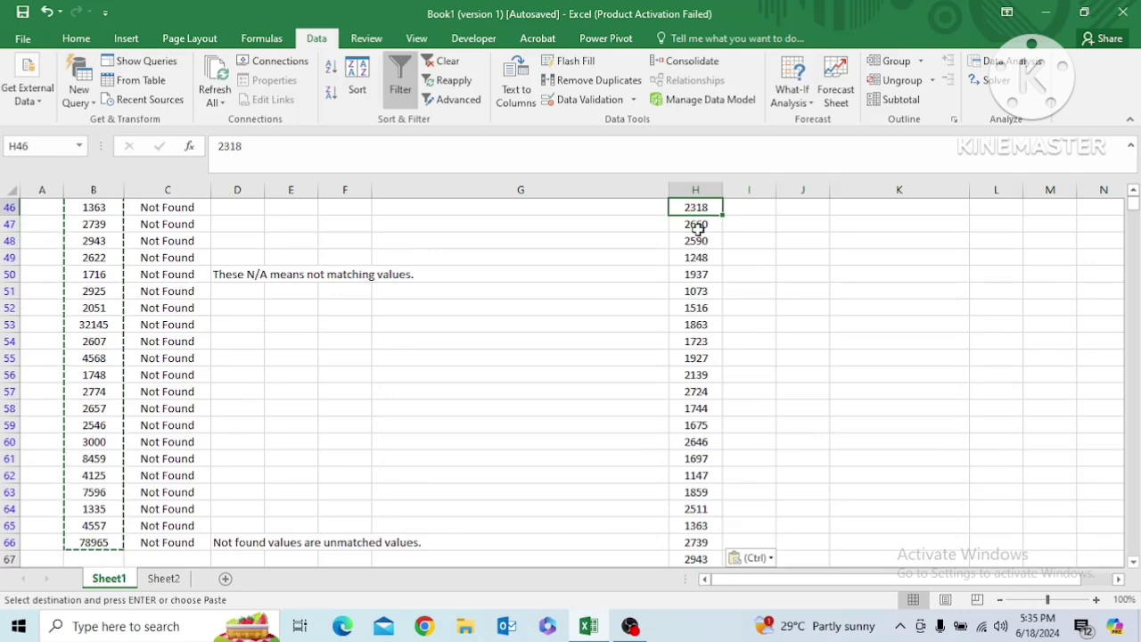
{"action": "scroll", "coordinate": [697, 229], "scroll_direction": "up", "scroll_amount": 1}
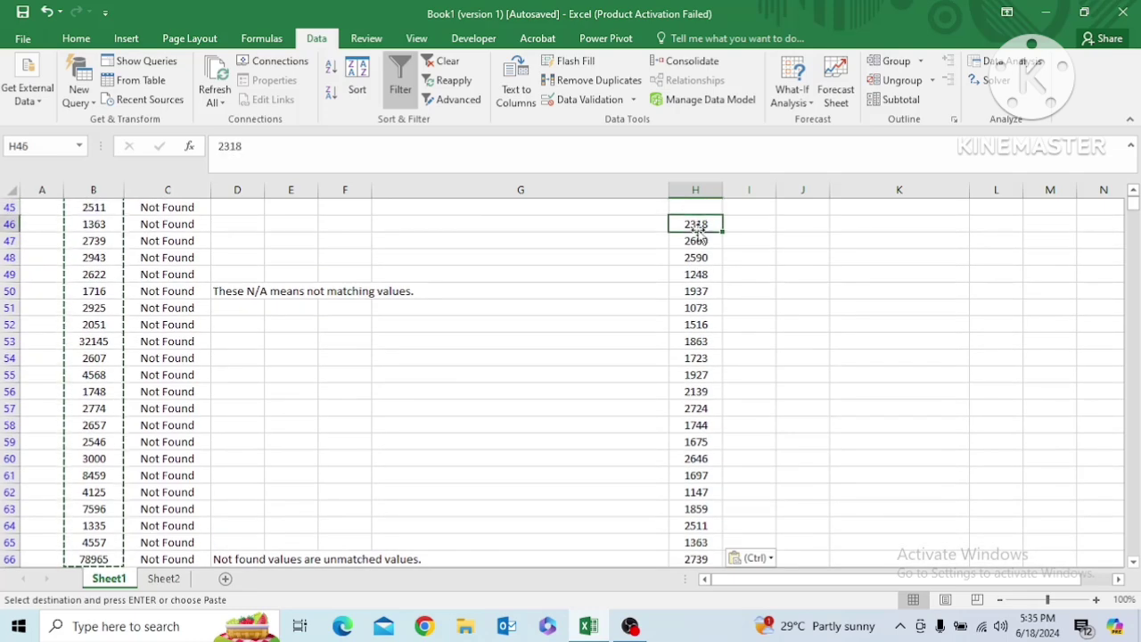
{"action": "scroll", "coordinate": [698, 233], "scroll_direction": "down", "scroll_amount": 6}
{"action": "scroll", "coordinate": [698, 232], "scroll_direction": "up", "scroll_amount": 6}
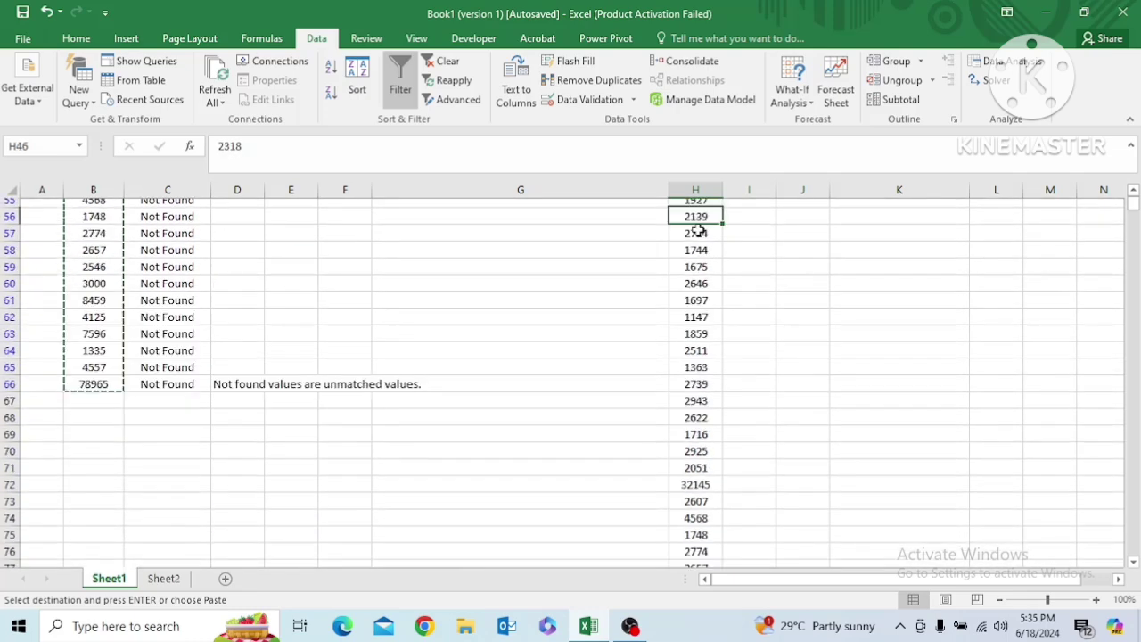